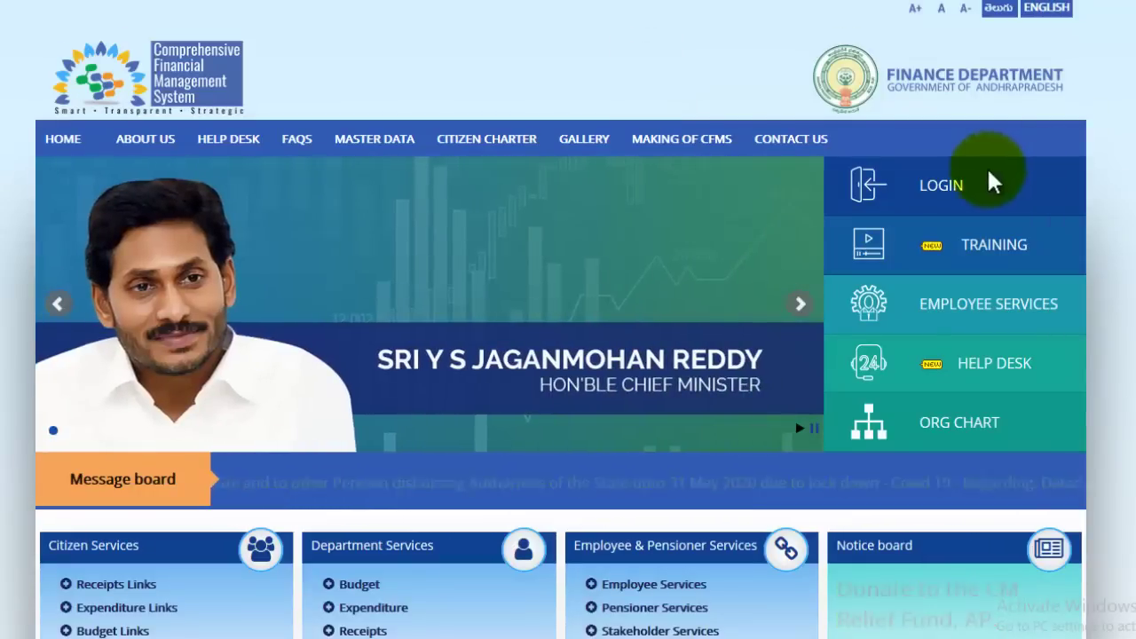
# - Sign in to CFMS and open the PD Scheme Master and Plan app
pyautogui.click(950, 188)
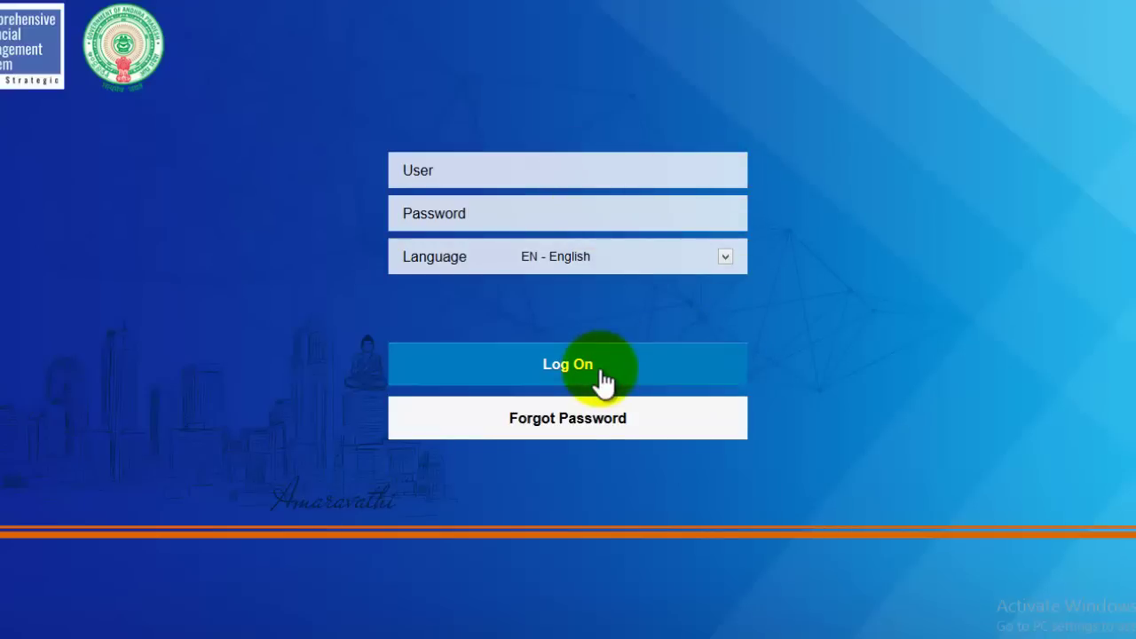
pyautogui.click(583, 172)
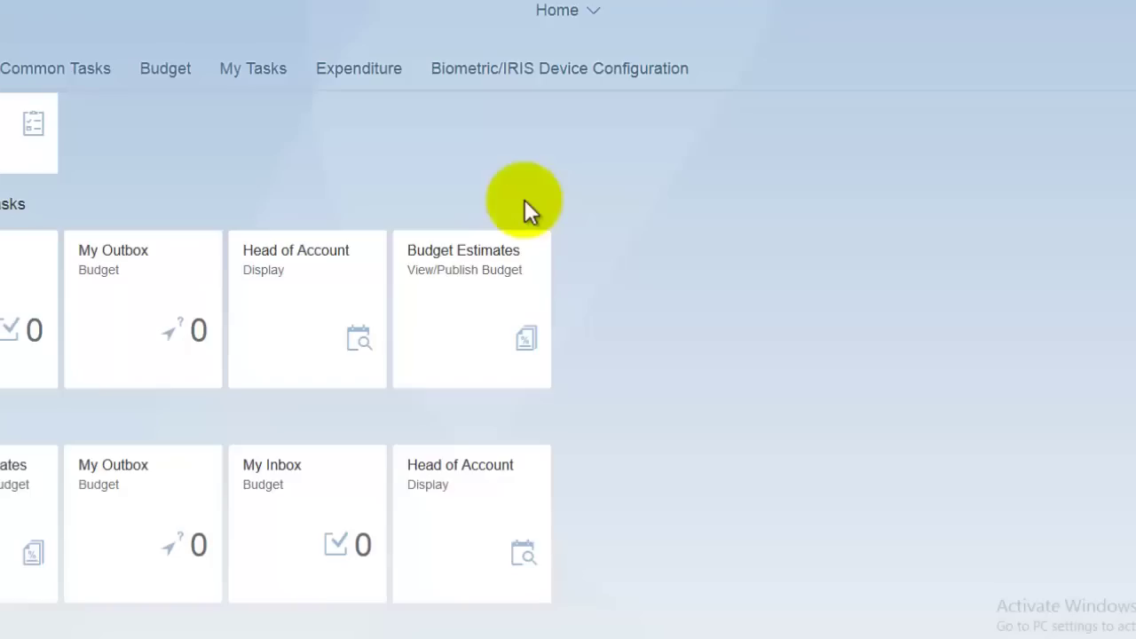
pyautogui.scroll(-5, 533, 211)
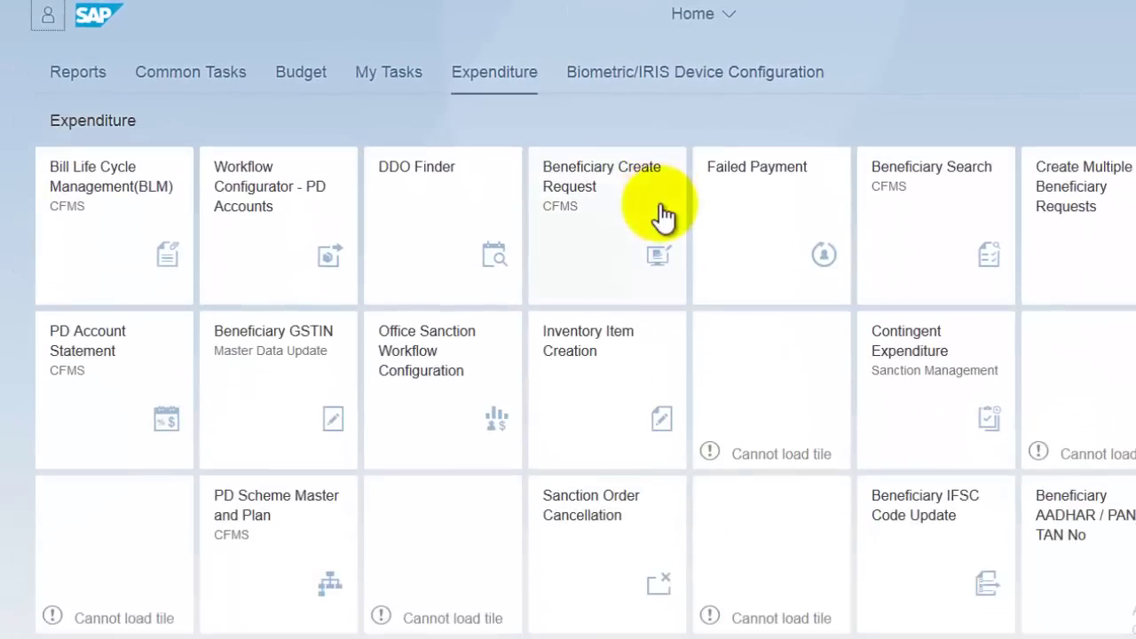
pyautogui.scroll(-3, 408, 457)
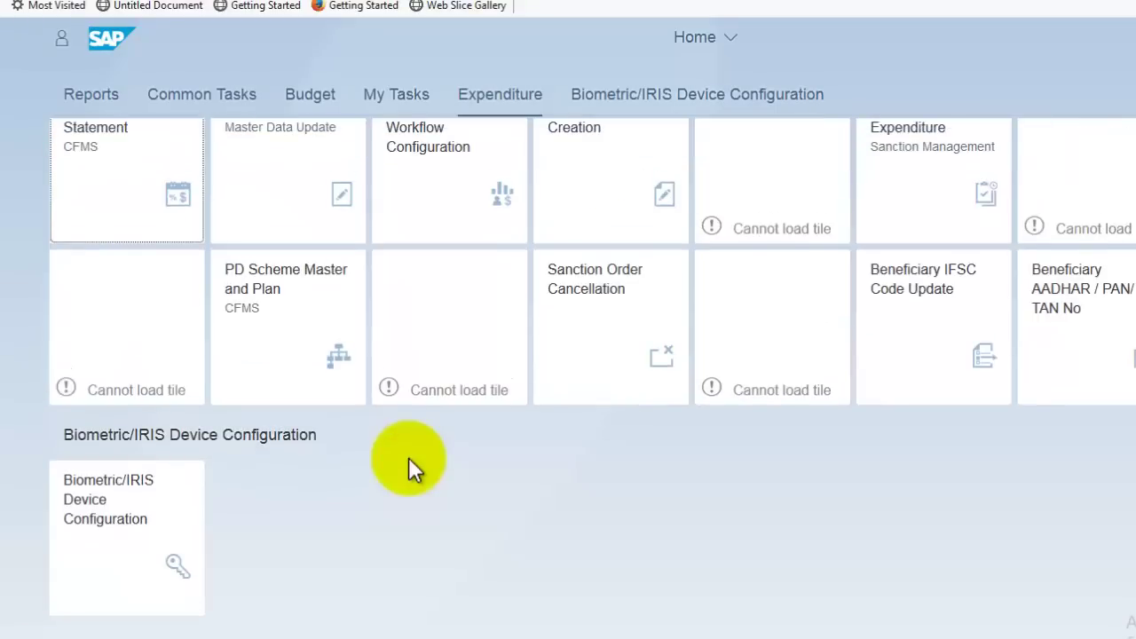
pyautogui.scroll(2, 408, 457)
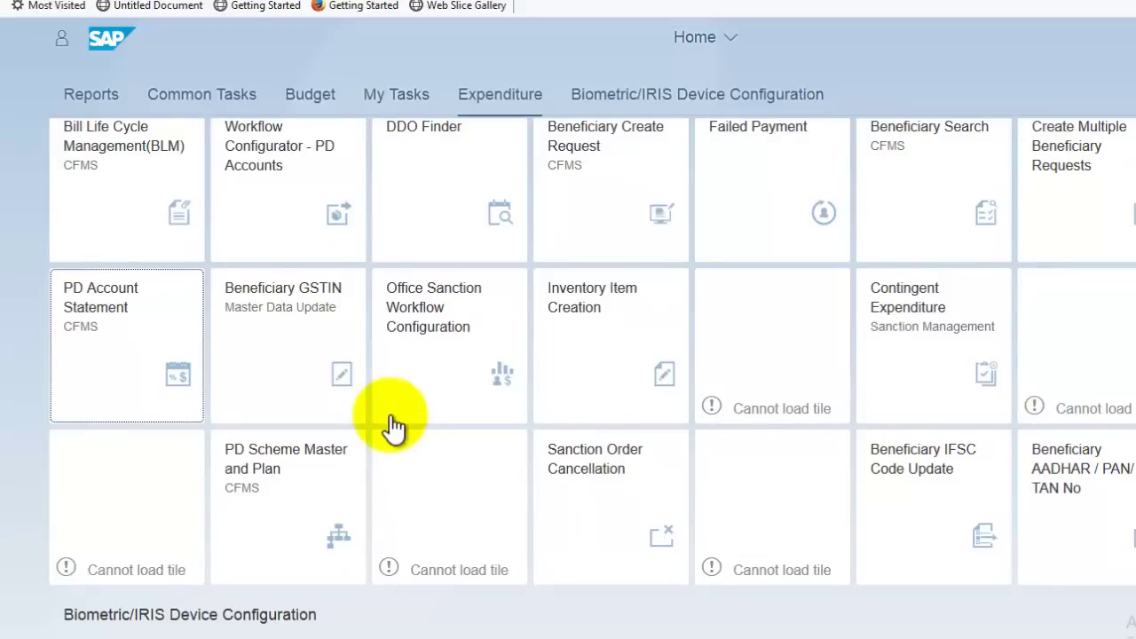
pyautogui.scroll(-1, 293, 417)
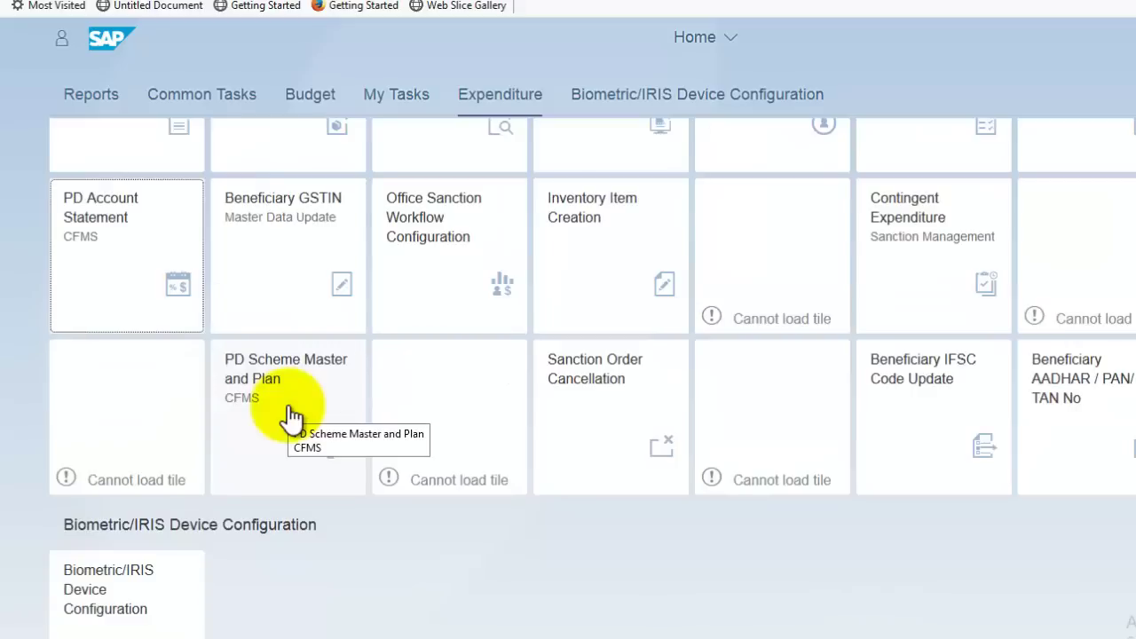
pyautogui.click(289, 410)
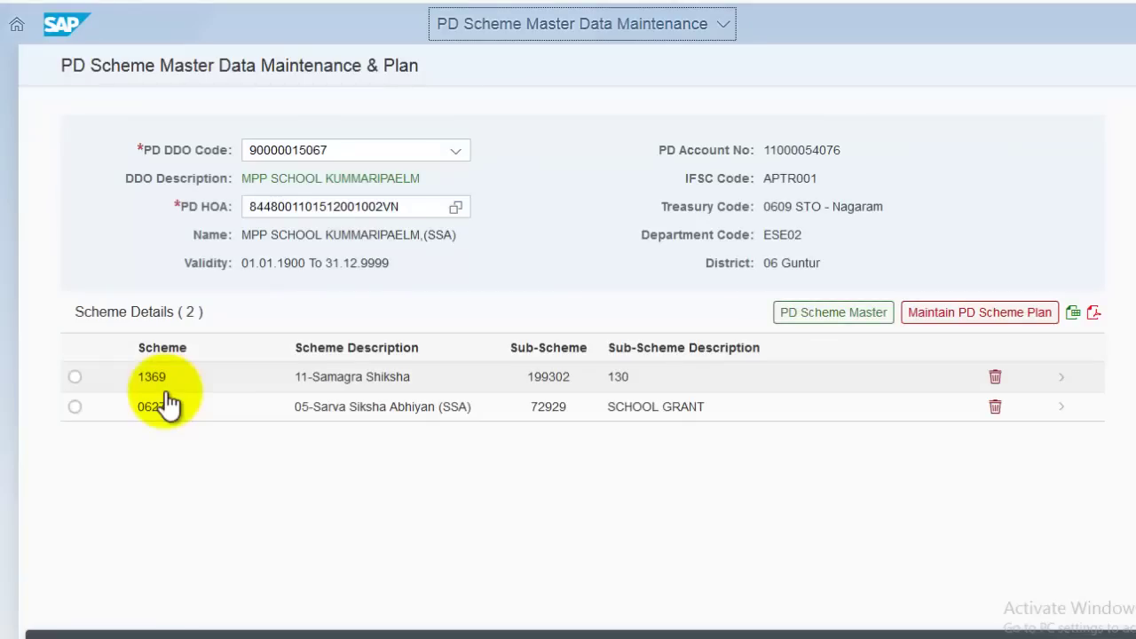
# - Start a new scheme entry and select 1369 11-Samagra Shiksha by searching 'samagra'
pyautogui.click(832, 316)
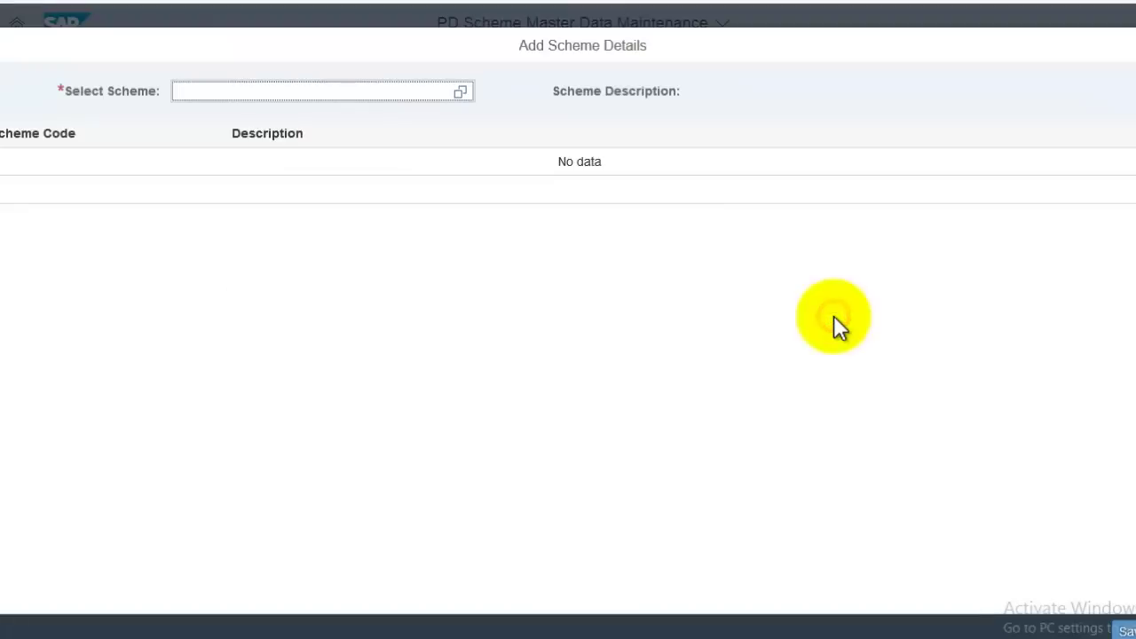
pyautogui.click(460, 92)
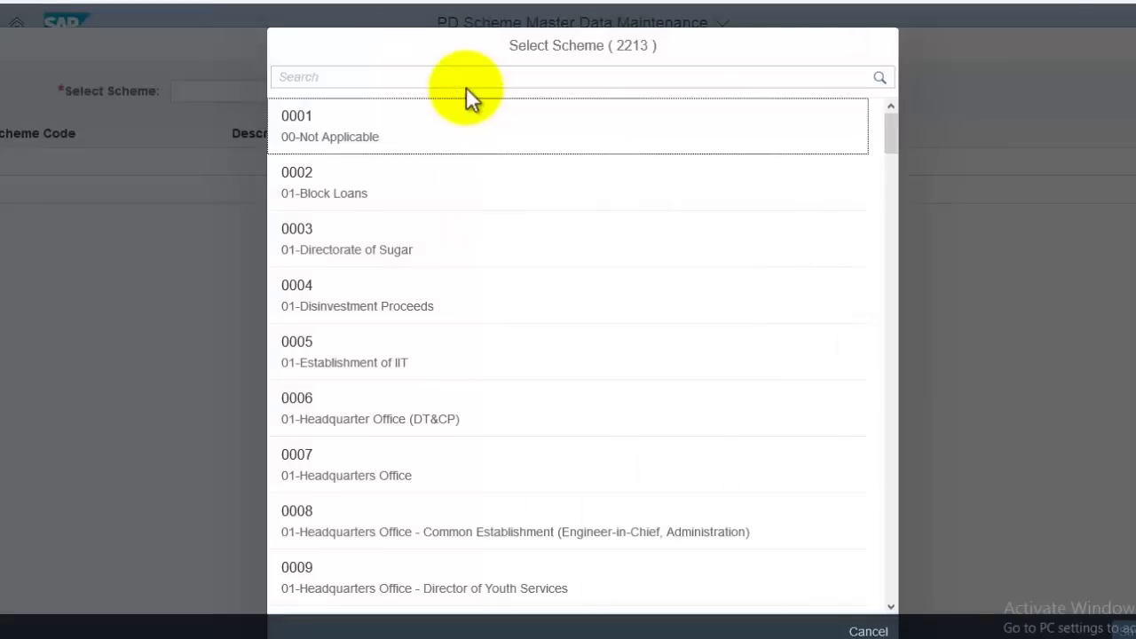
pyautogui.scroll(-10, 574, 388)
pyautogui.scroll(6, 573, 393)
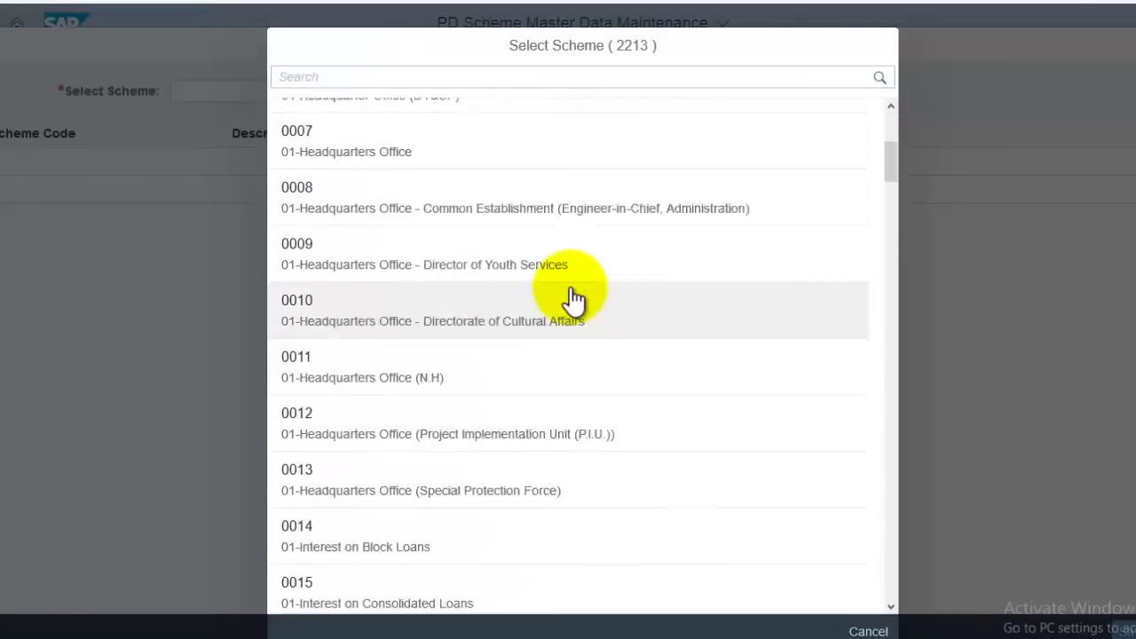
pyautogui.scroll(4, 573, 300)
pyautogui.click(537, 76)
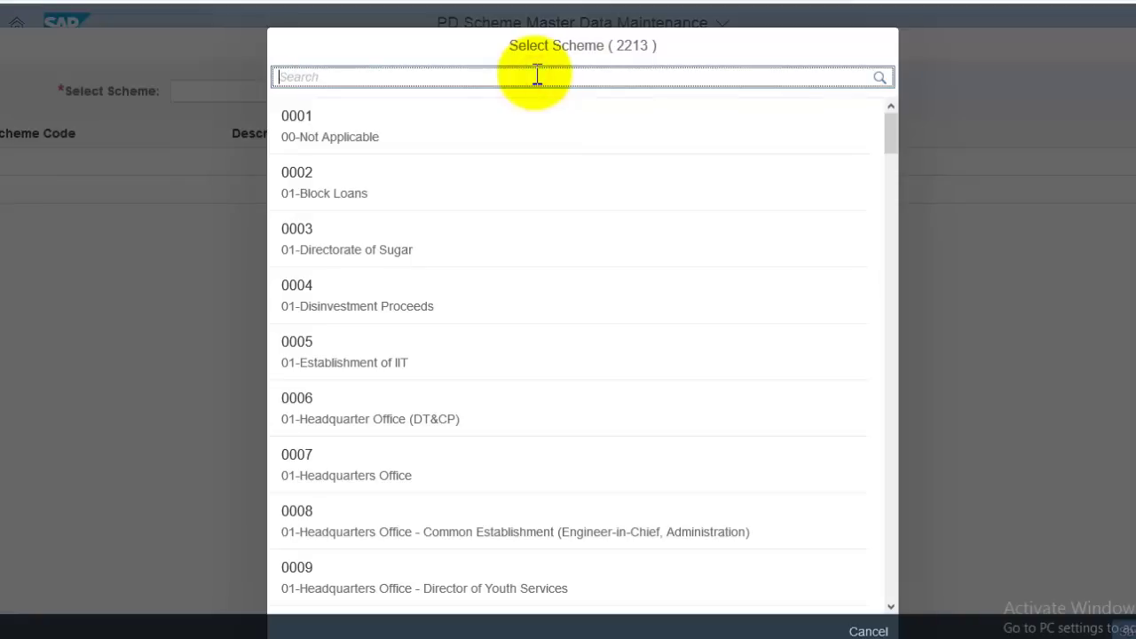
pyautogui.write('samagra')
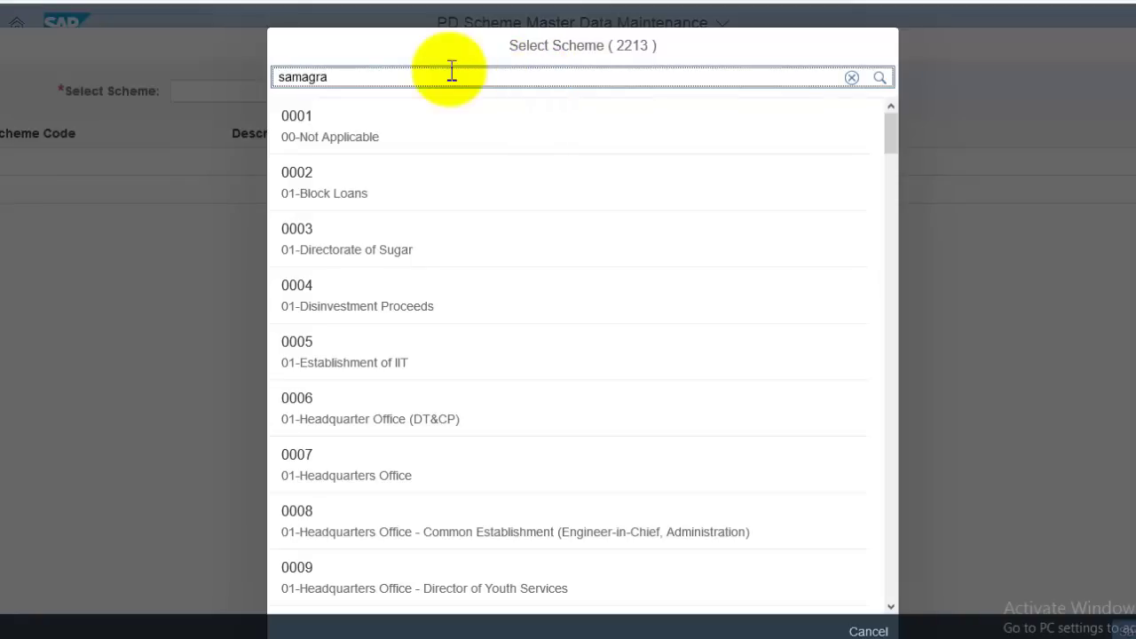
pyautogui.press('Return')
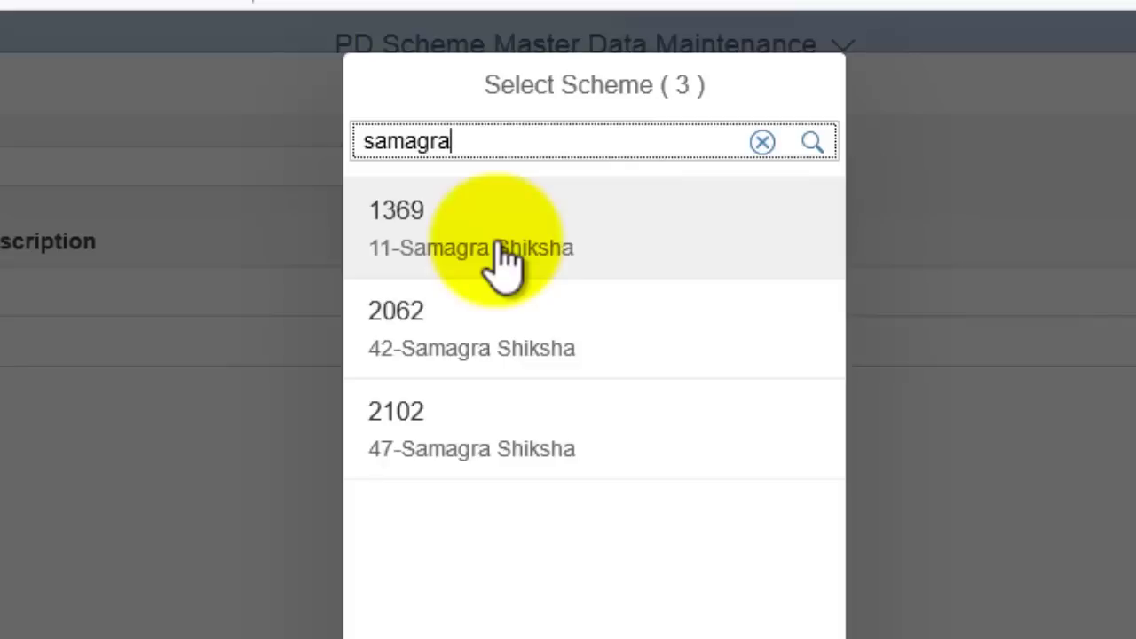
pyautogui.click(502, 249)
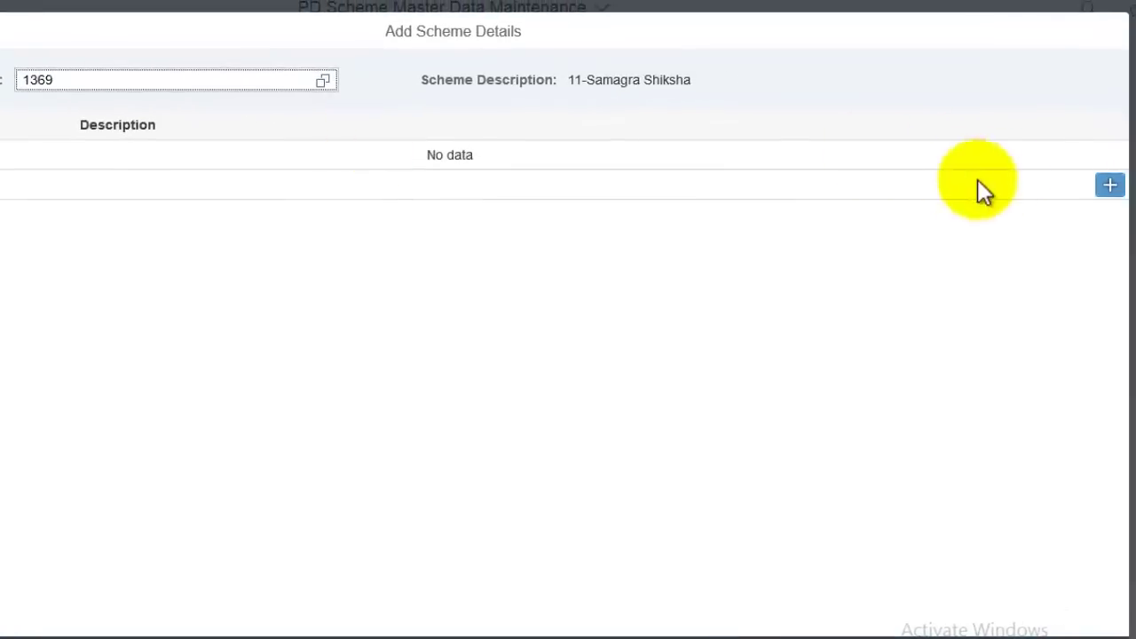
# - Add sub-scheme 'SMC MEETINGS EXPENDITURE GRANT' under scheme 1369 and save it
pyautogui.click(1108, 186)
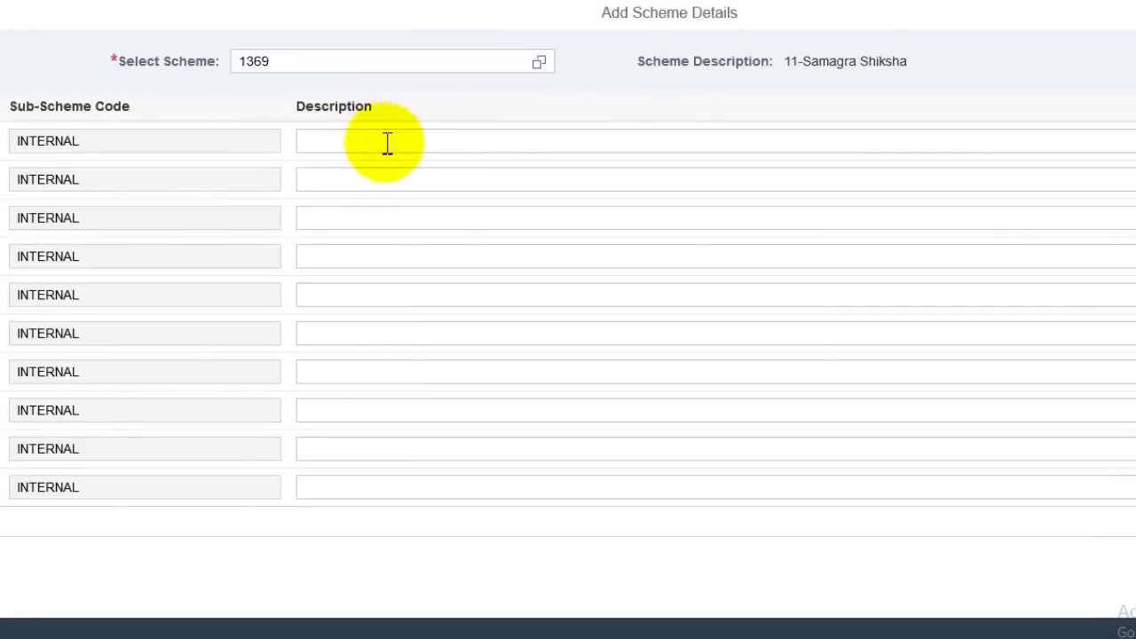
pyautogui.click(388, 143)
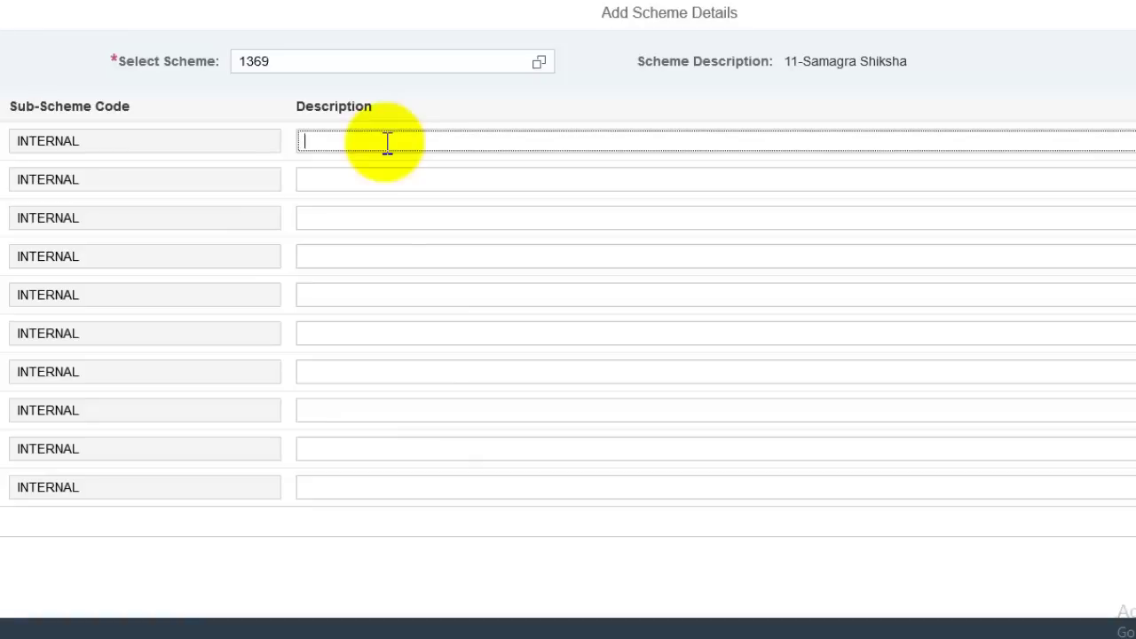
pyautogui.write('SMC MEETINGS EXPENDITURE GRANT')
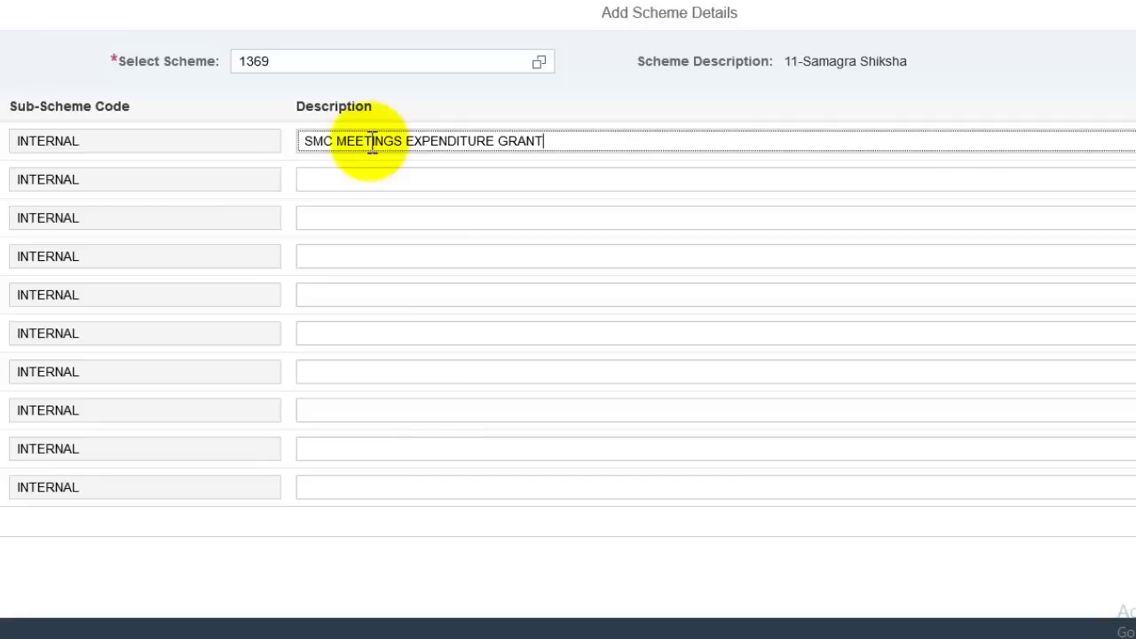
pyautogui.click(1029, 618)
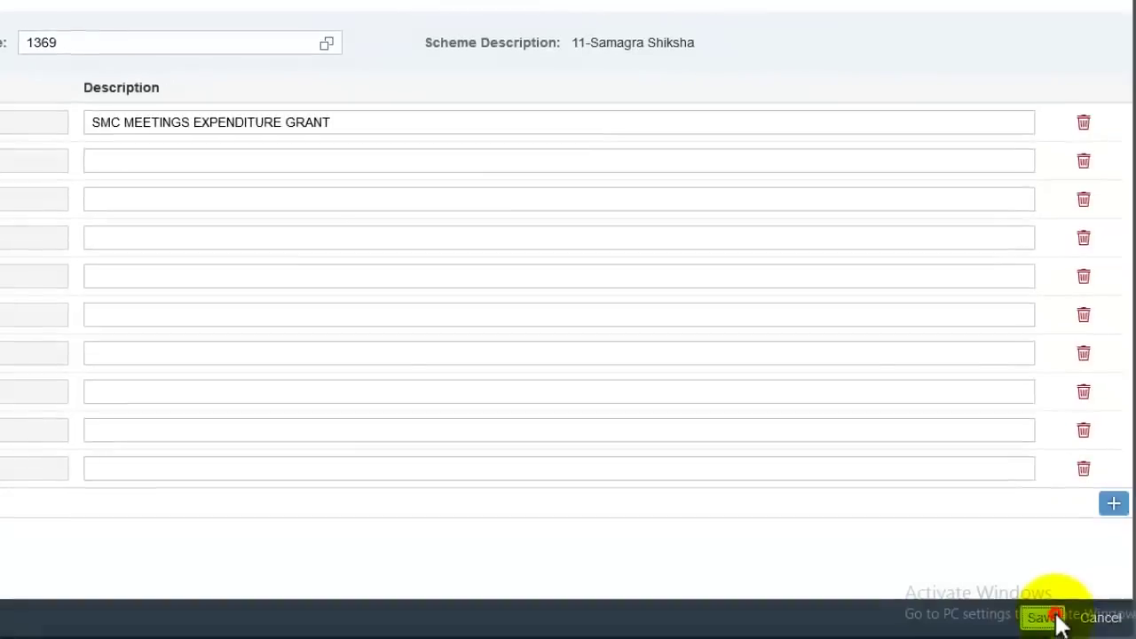
pyautogui.click(521, 350)
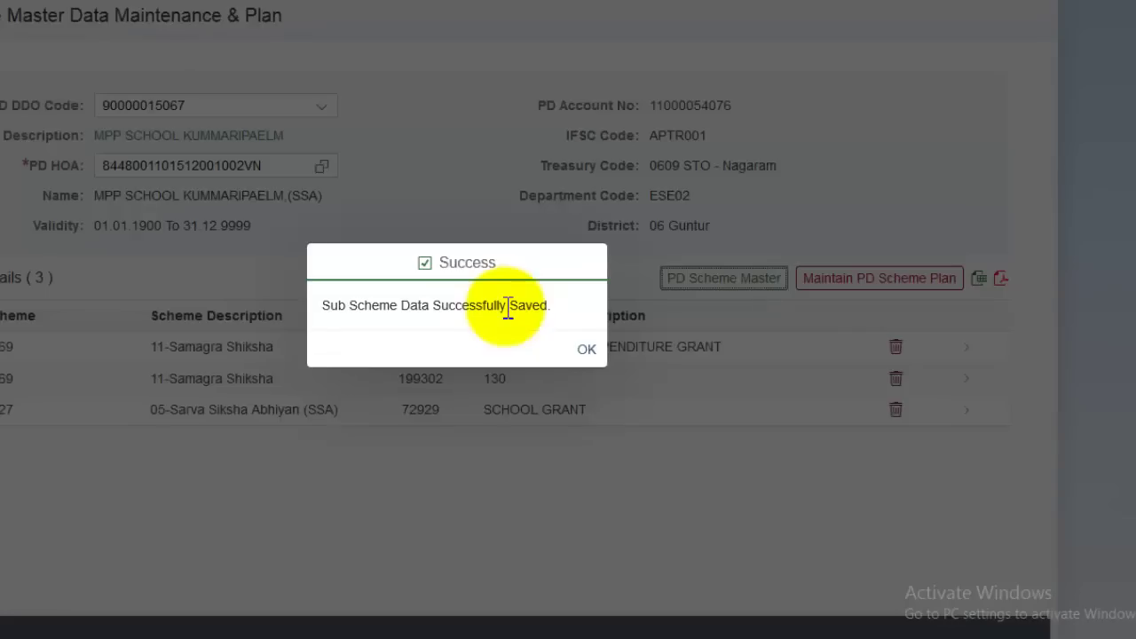
pyautogui.click(584, 350)
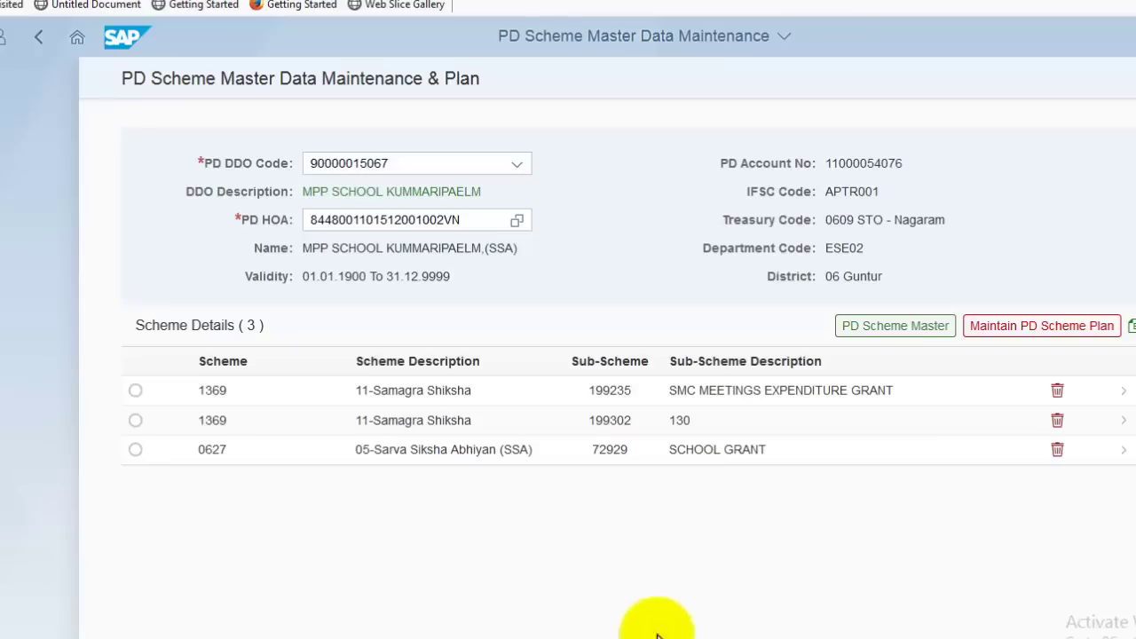
# - Add activity code 130-OFFICE EXPENSES to sub-scheme 199235 and save it
pyautogui.click(721, 391)
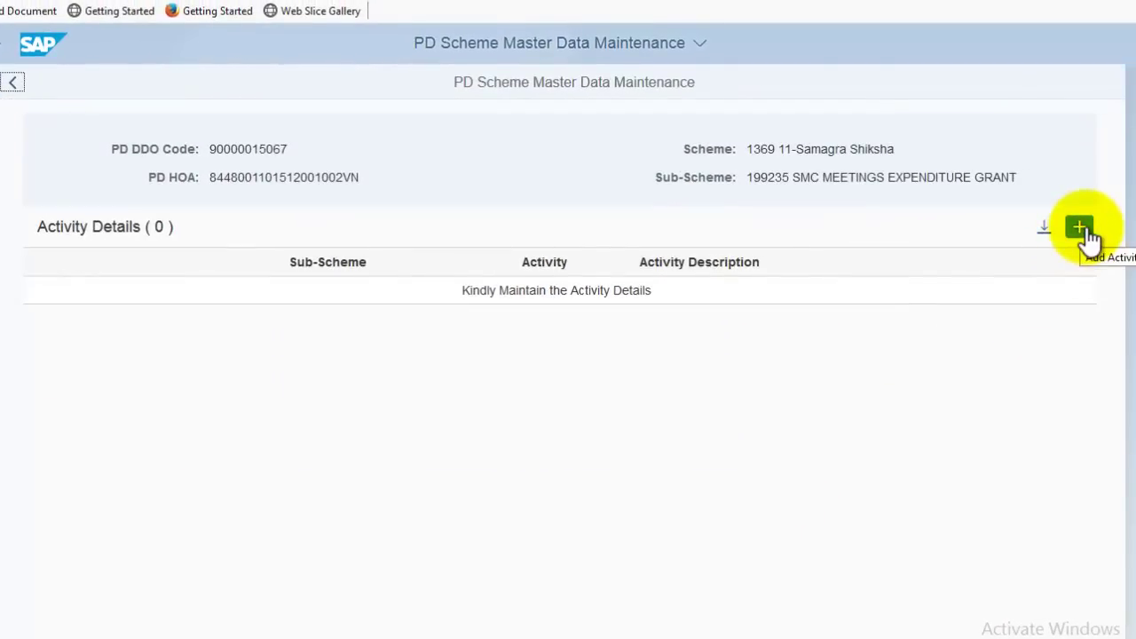
pyautogui.click(1079, 228)
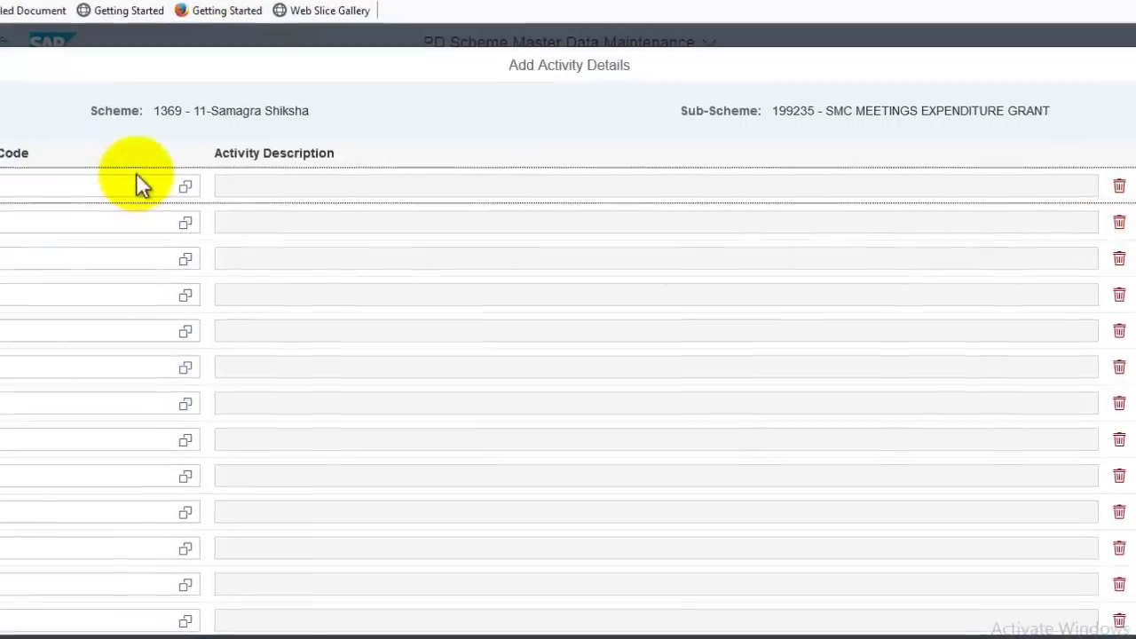
pyautogui.click(185, 186)
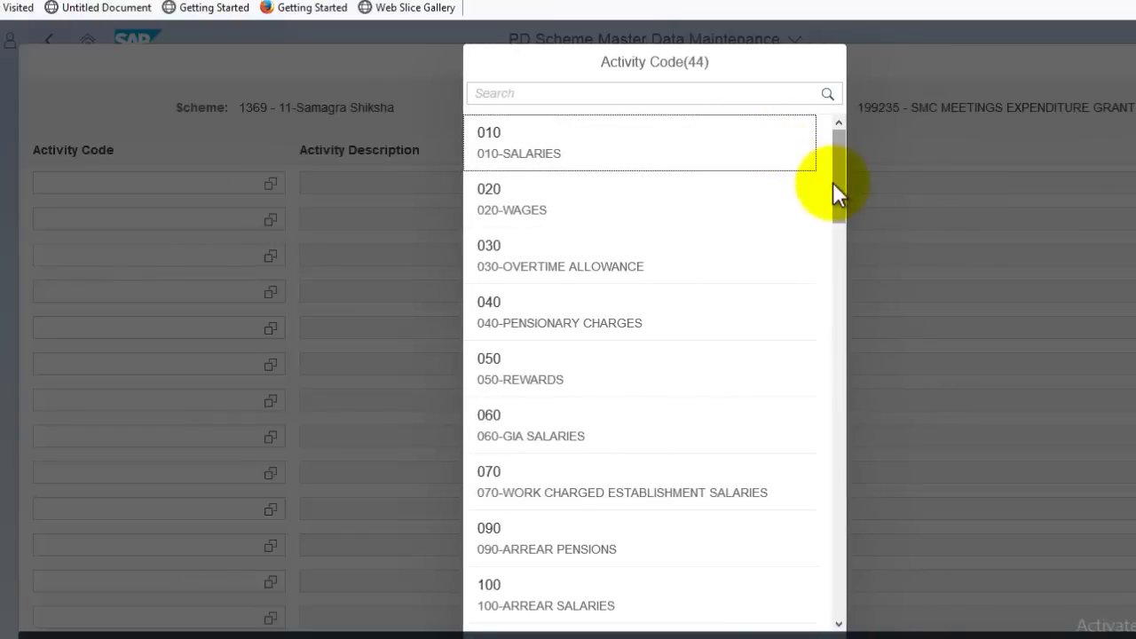
pyautogui.click(794, 94)
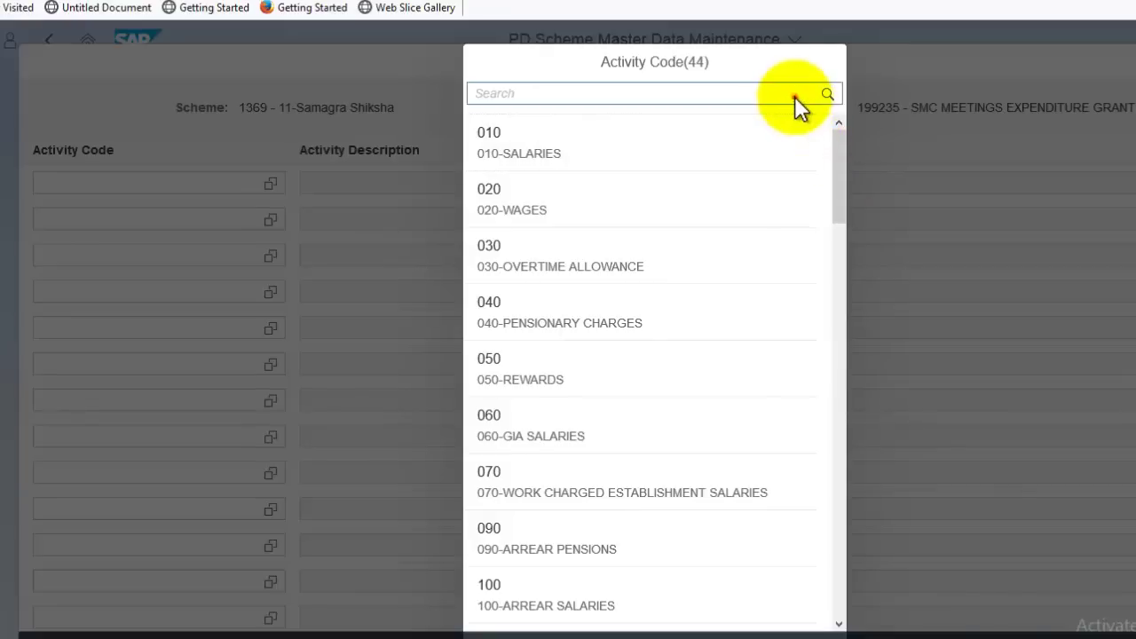
pyautogui.write('130')
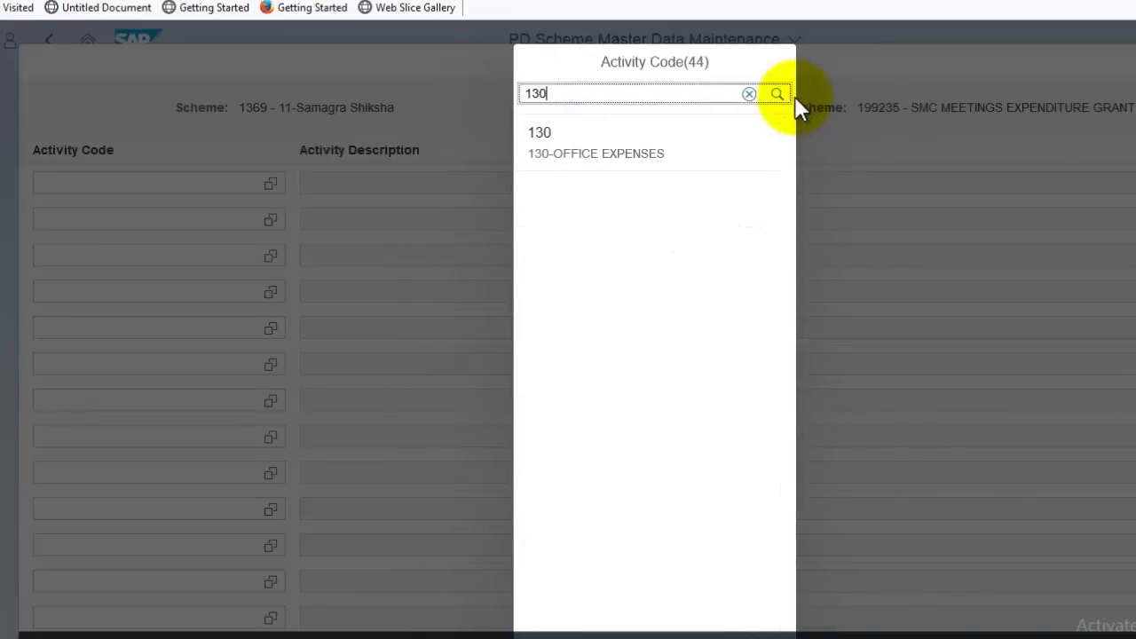
pyautogui.click(640, 146)
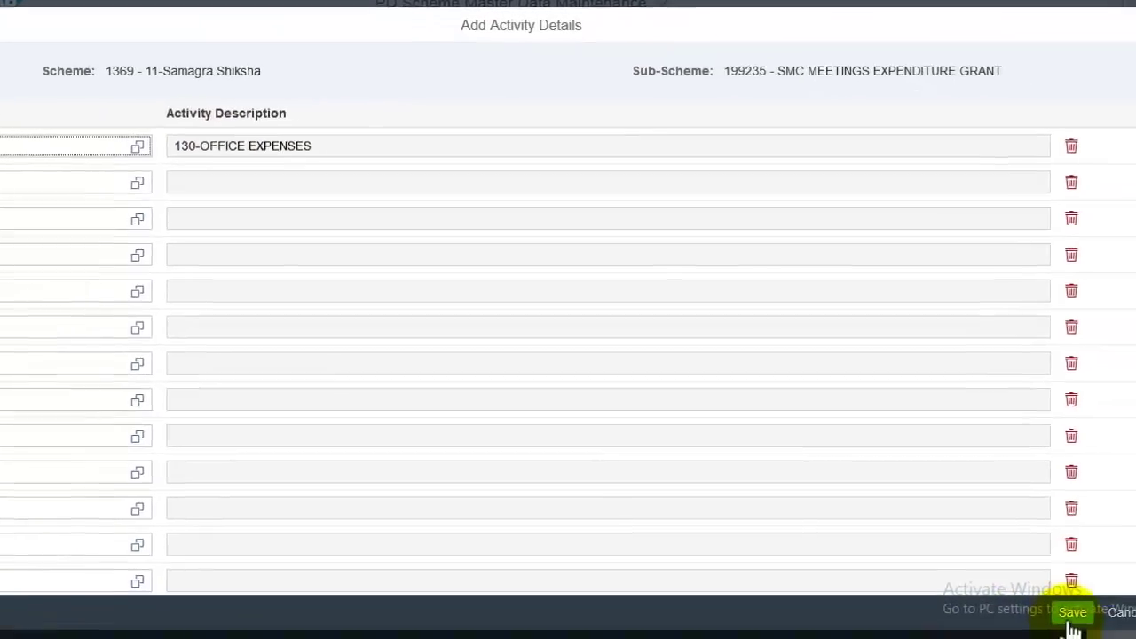
pyautogui.click(1071, 614)
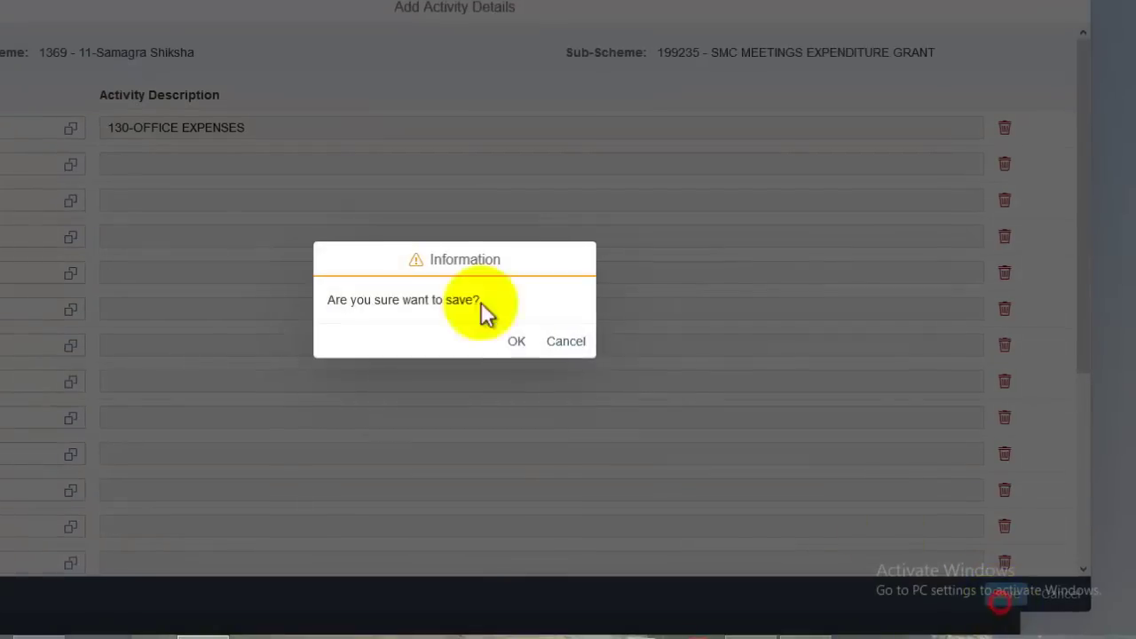
pyautogui.click(507, 338)
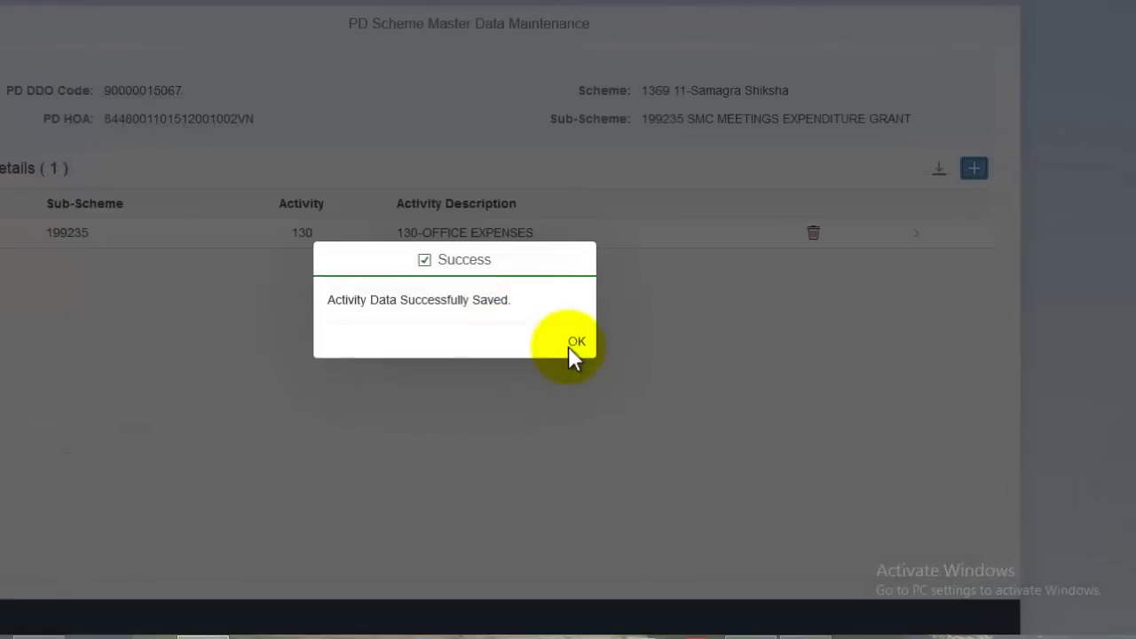
pyautogui.click(575, 343)
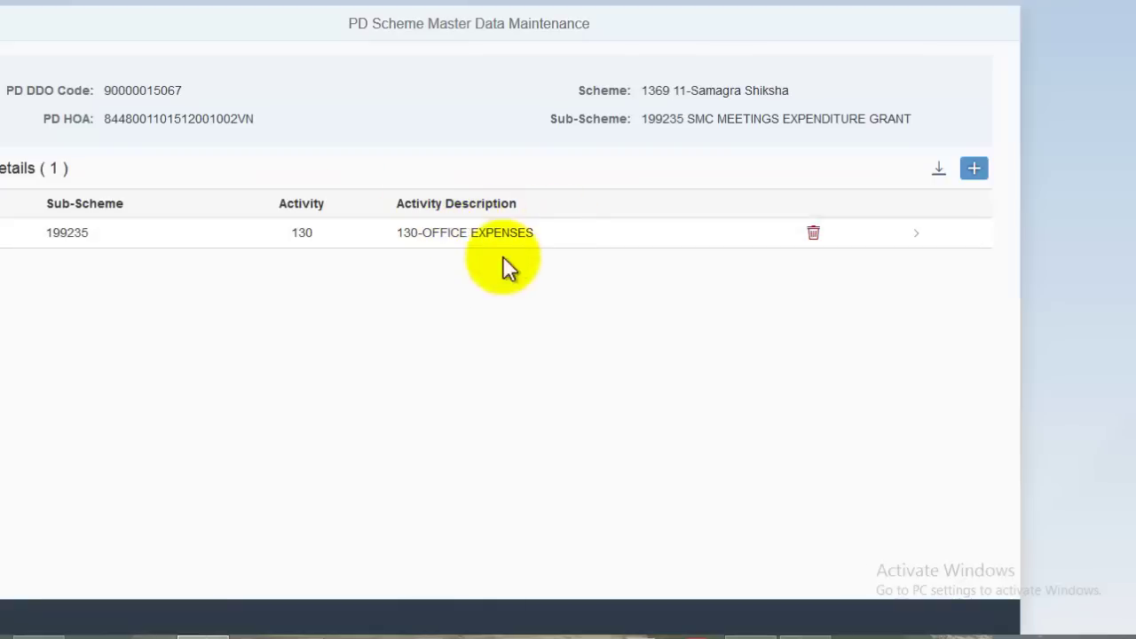
# - Add purpose 135-OE – CONSUMABLES/STATIONERY under activity 130, save, and return to scheme details
pyautogui.click(497, 251)
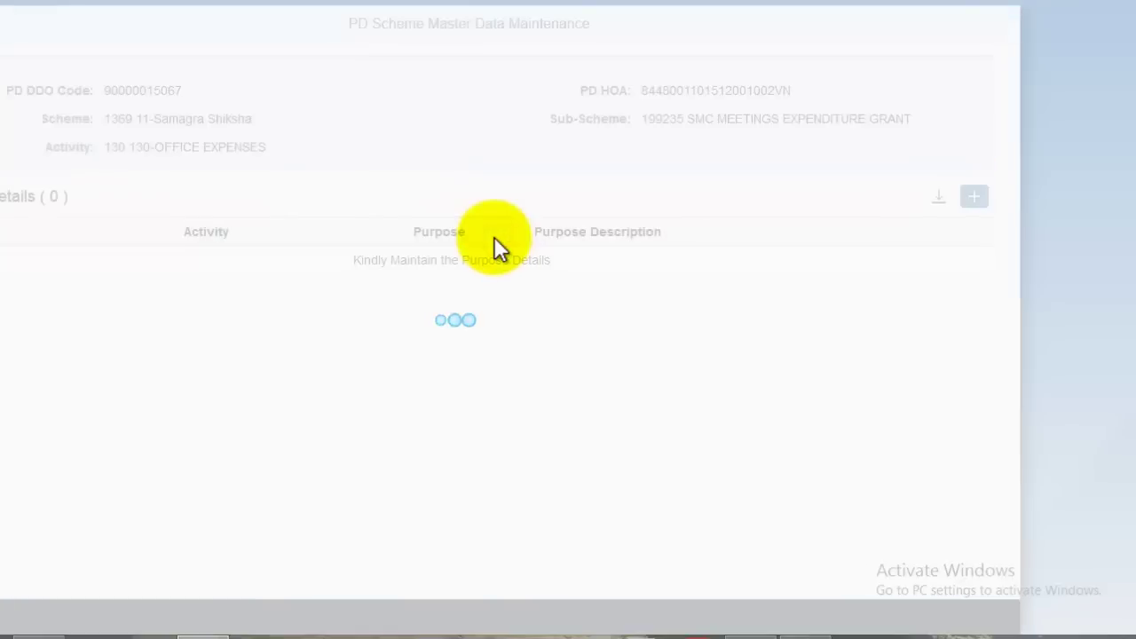
pyautogui.click(984, 200)
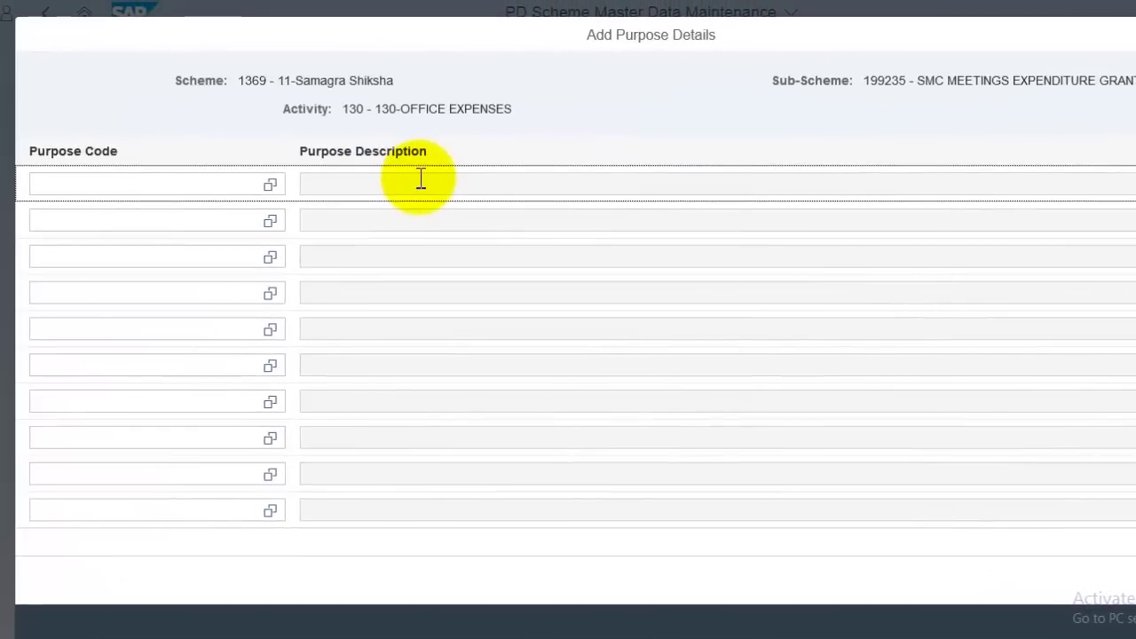
pyautogui.click(270, 185)
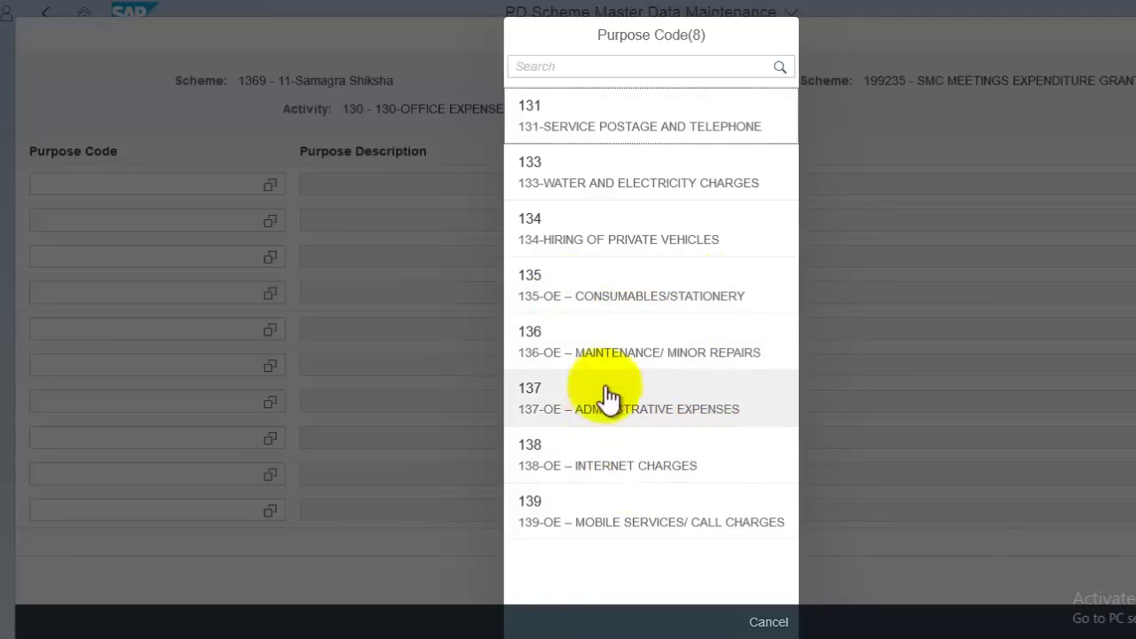
pyautogui.click(649, 298)
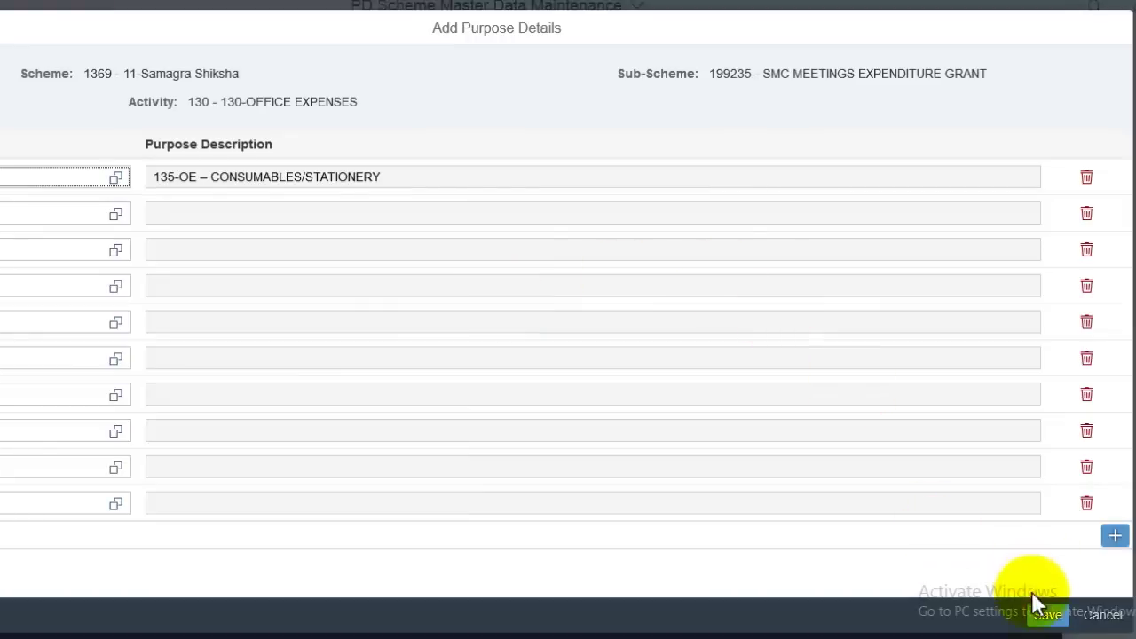
pyautogui.click(1049, 615)
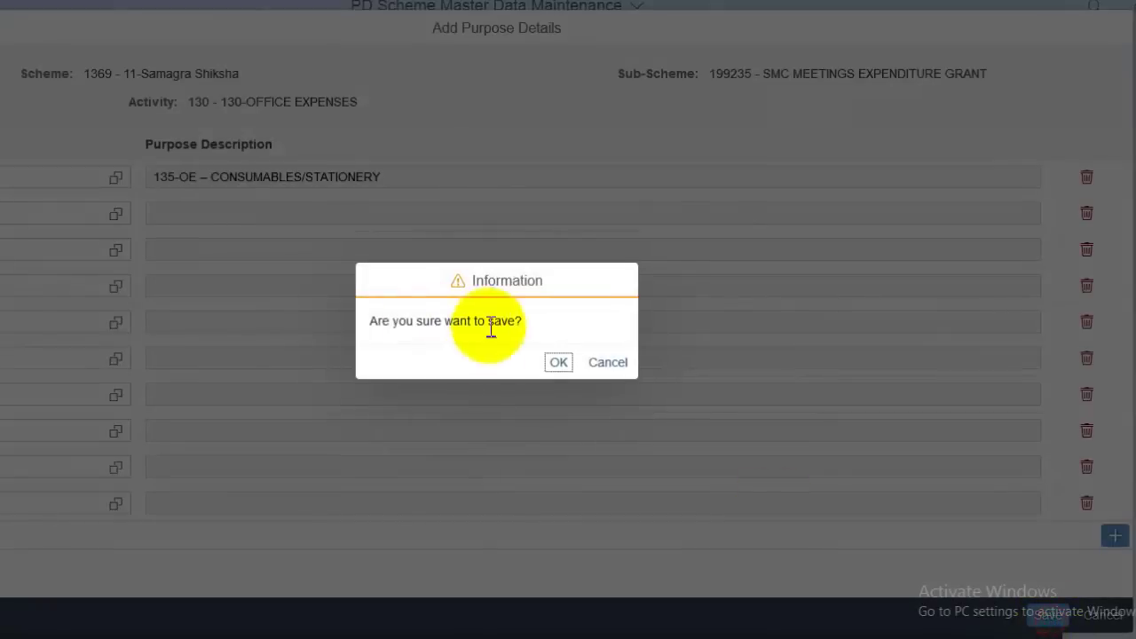
pyautogui.click(558, 362)
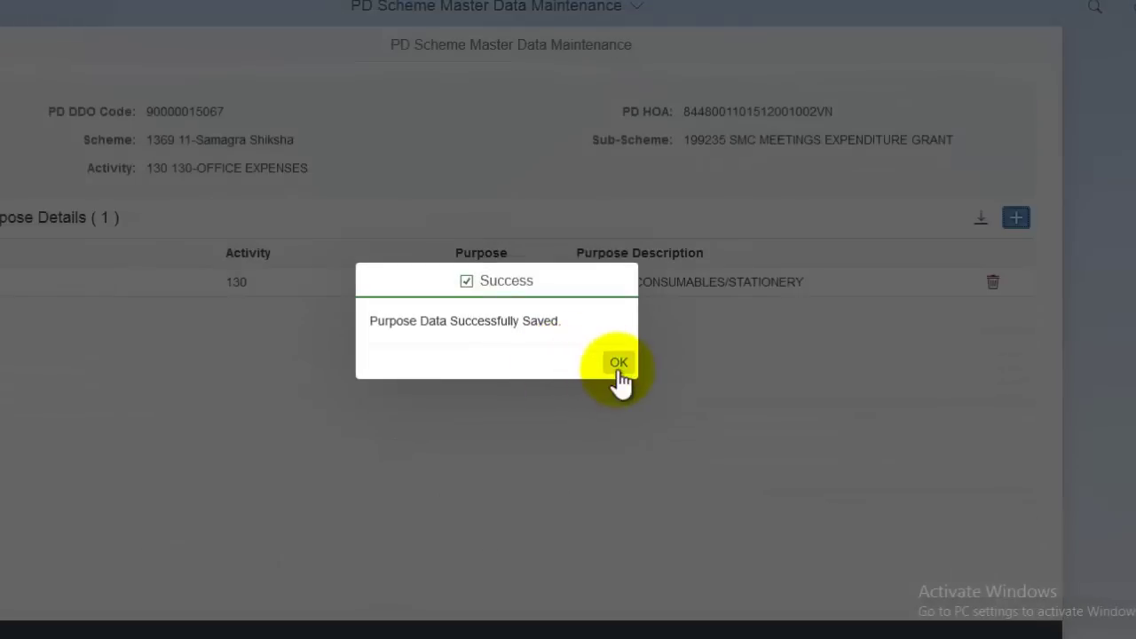
pyautogui.click(617, 365)
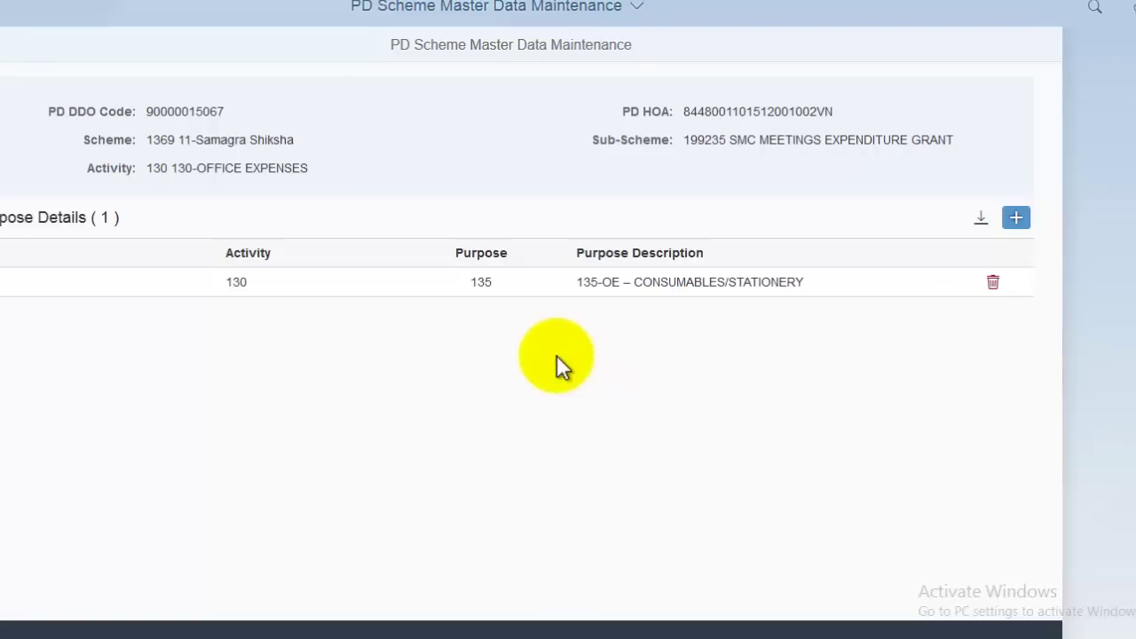
pyautogui.click(474, 281)
pyautogui.click(1, 55)
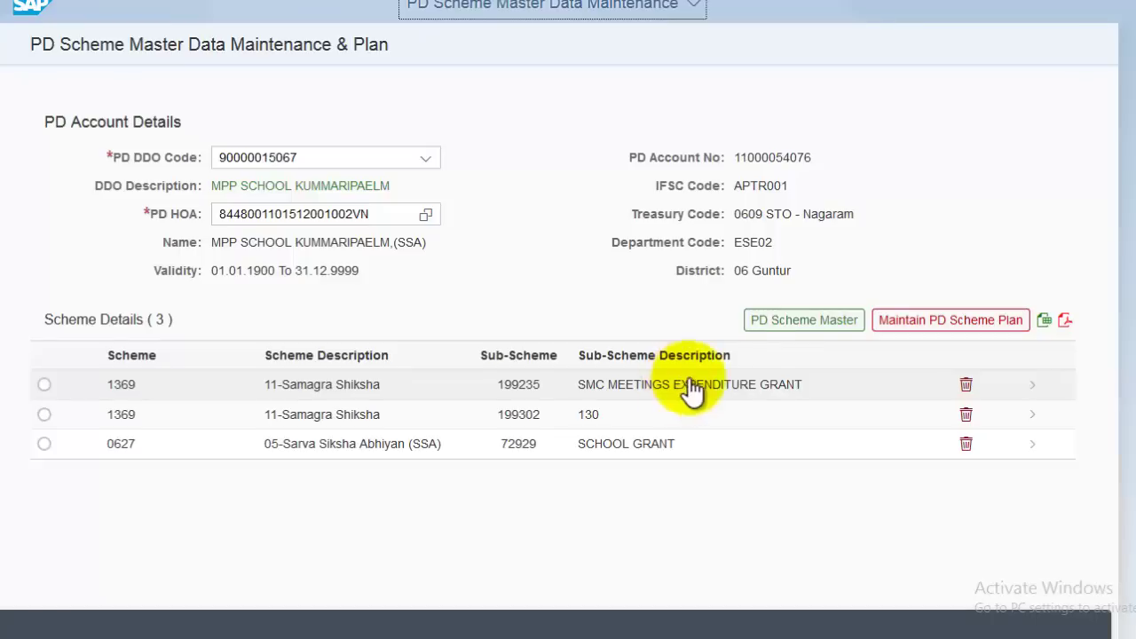
# - Start a new plan entry for scheme 1369 and list its deposit bill numbers
pyautogui.click(936, 324)
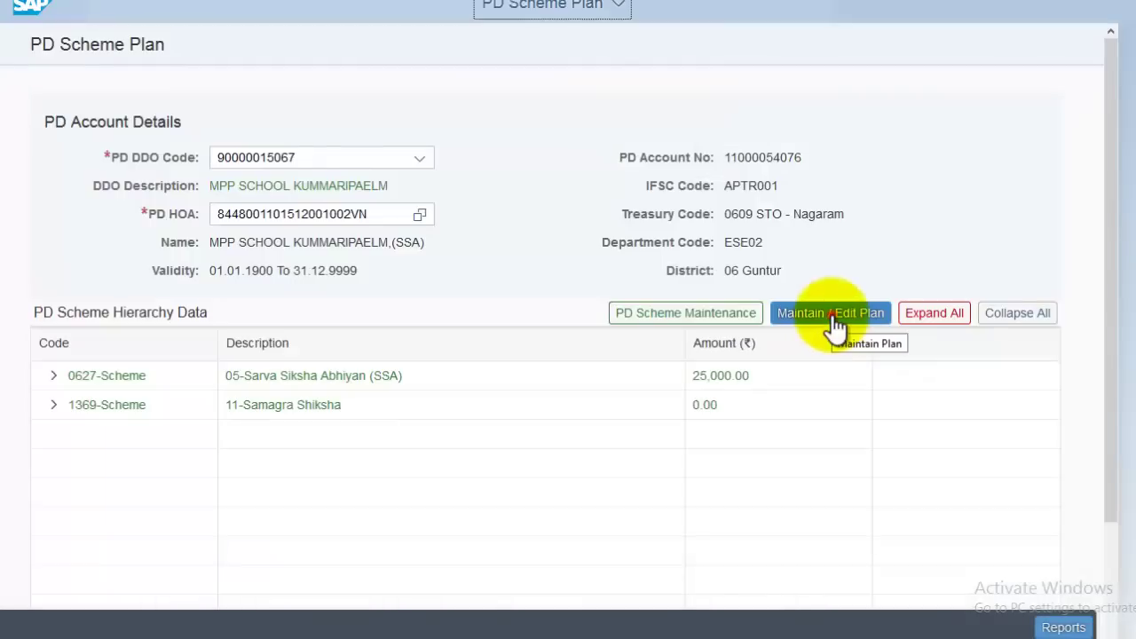
pyautogui.click(834, 320)
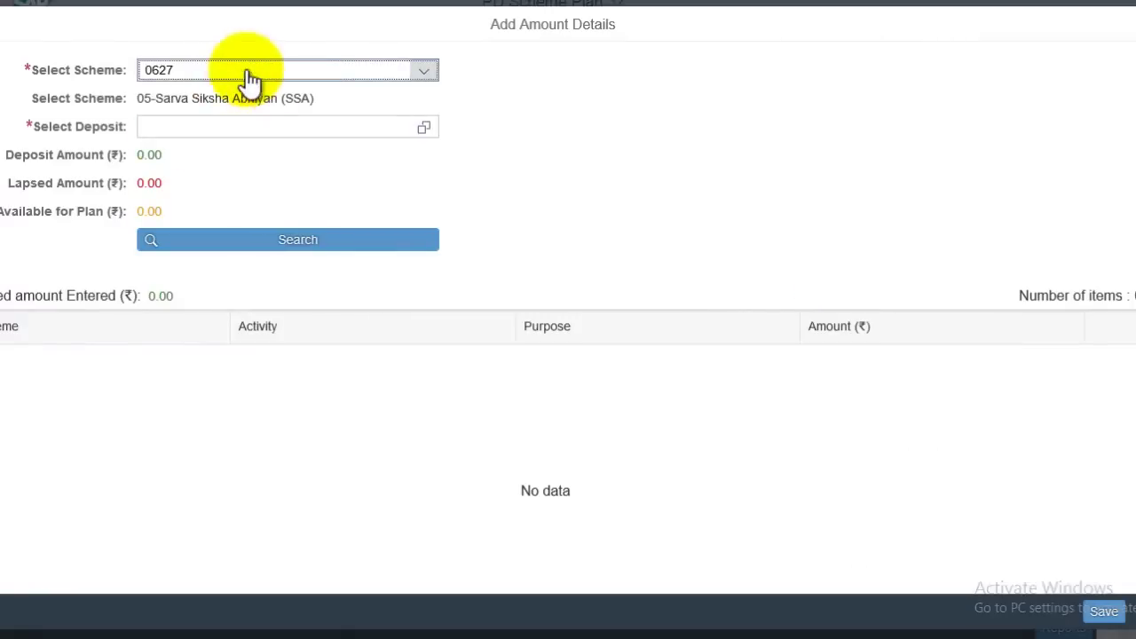
pyautogui.click(204, 76)
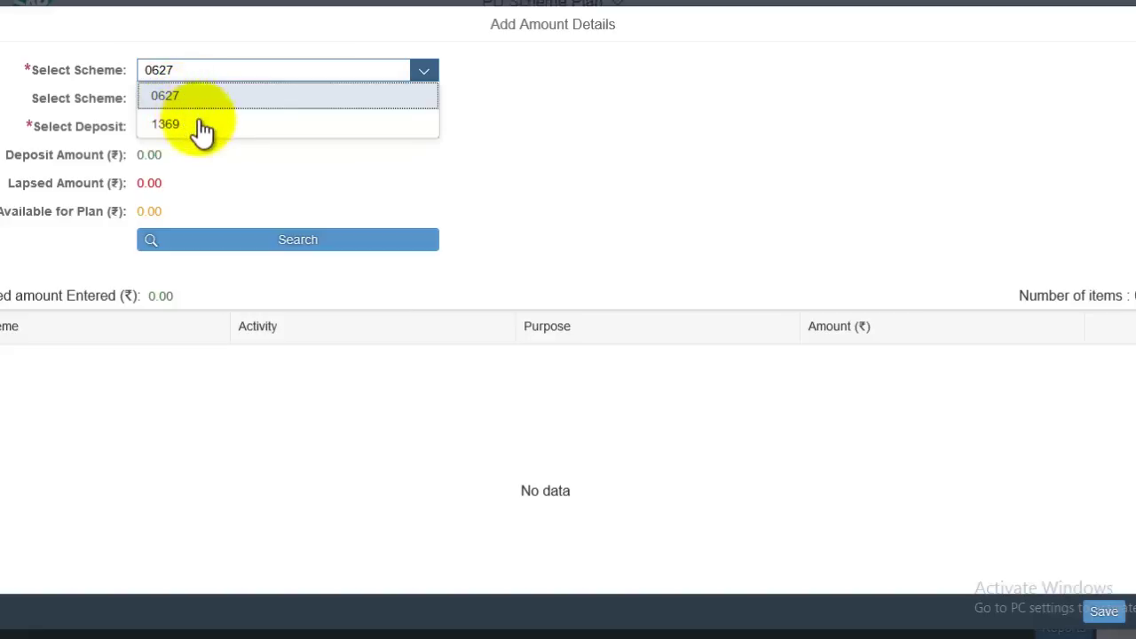
pyautogui.click(197, 125)
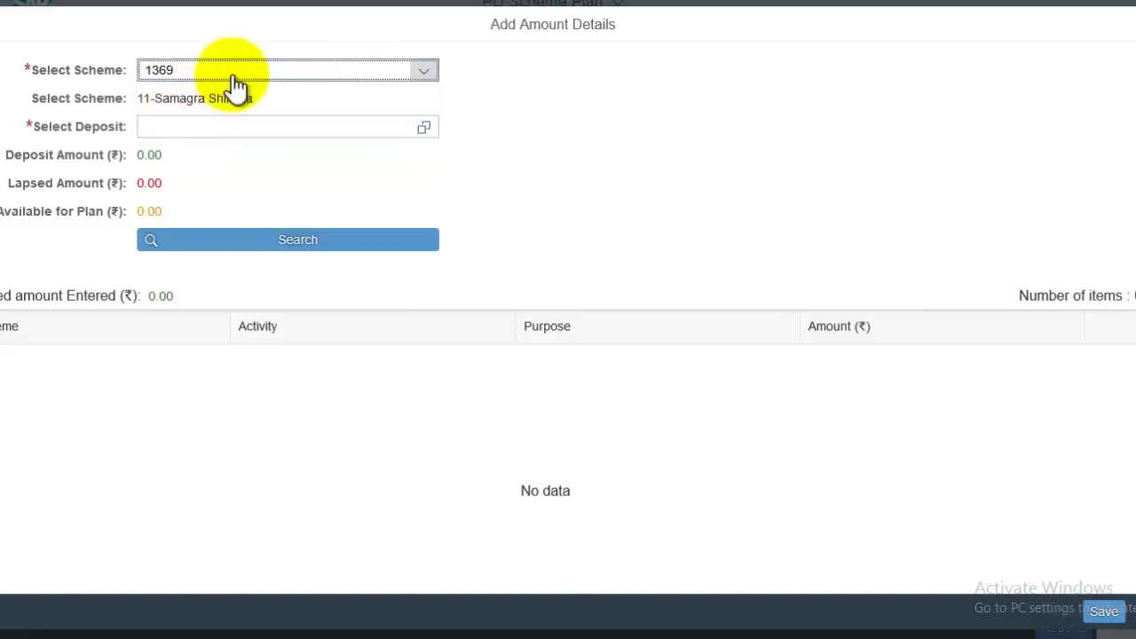
pyautogui.click(424, 129)
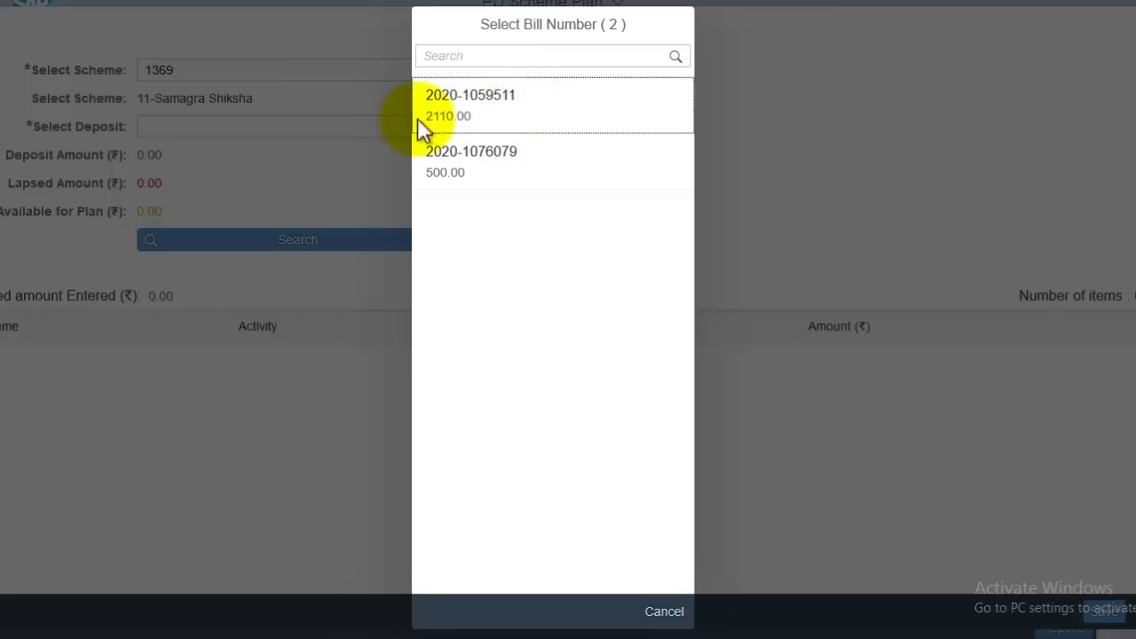
pyautogui.click(512, 126)
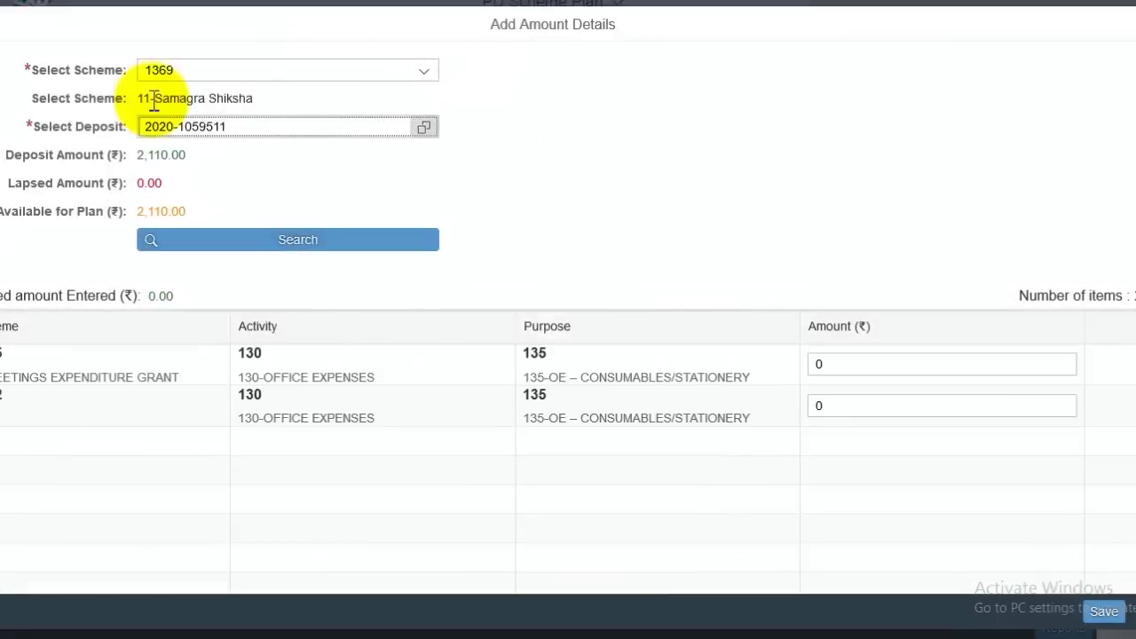
pyautogui.moveTo(162, 97); pyautogui.dragTo(656, 192)
pyautogui.click(656, 191)
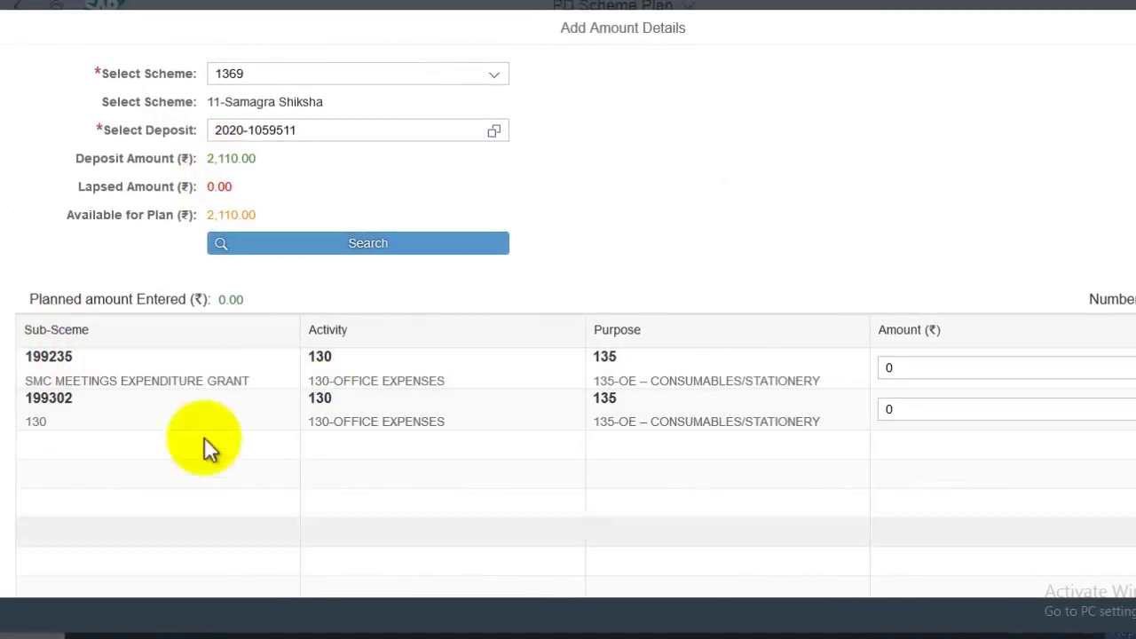
pyautogui.moveTo(92, 381); pyautogui.dragTo(223, 380)
pyautogui.tripleClick(224, 380)
pyautogui.doubleClick(224, 381)
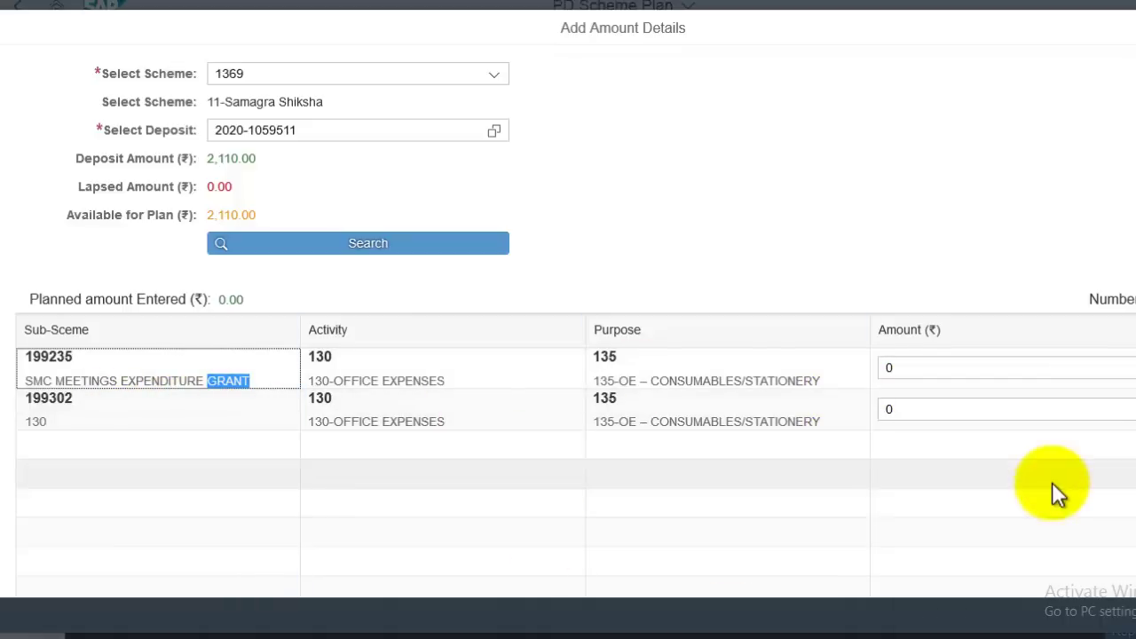
pyautogui.doubleClick(80, 378)
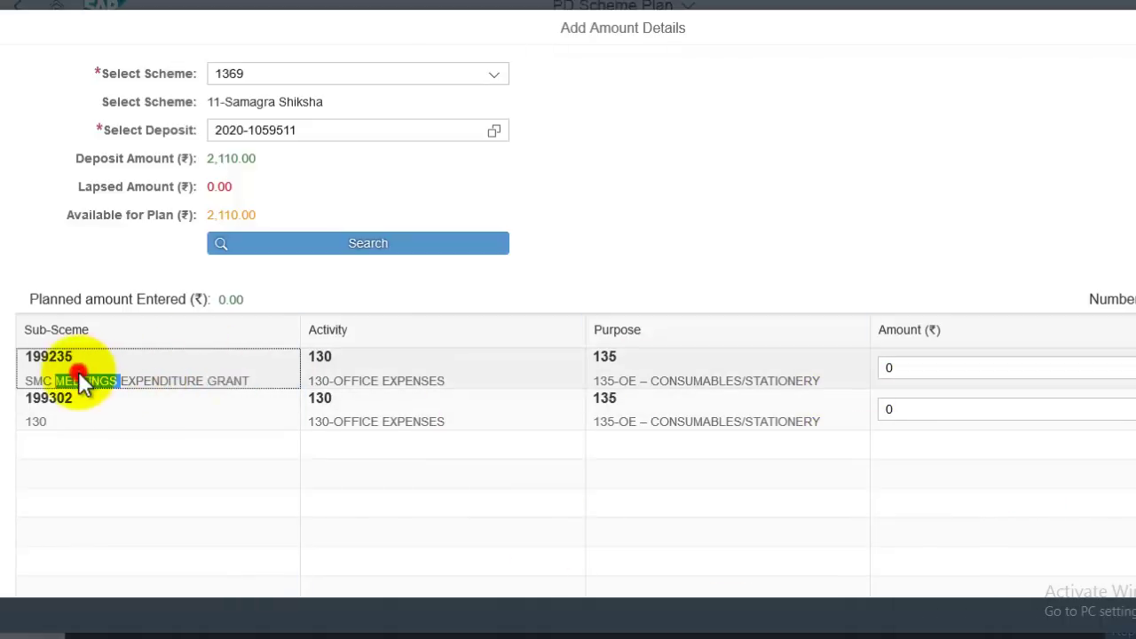
pyautogui.tripleClick(79, 378)
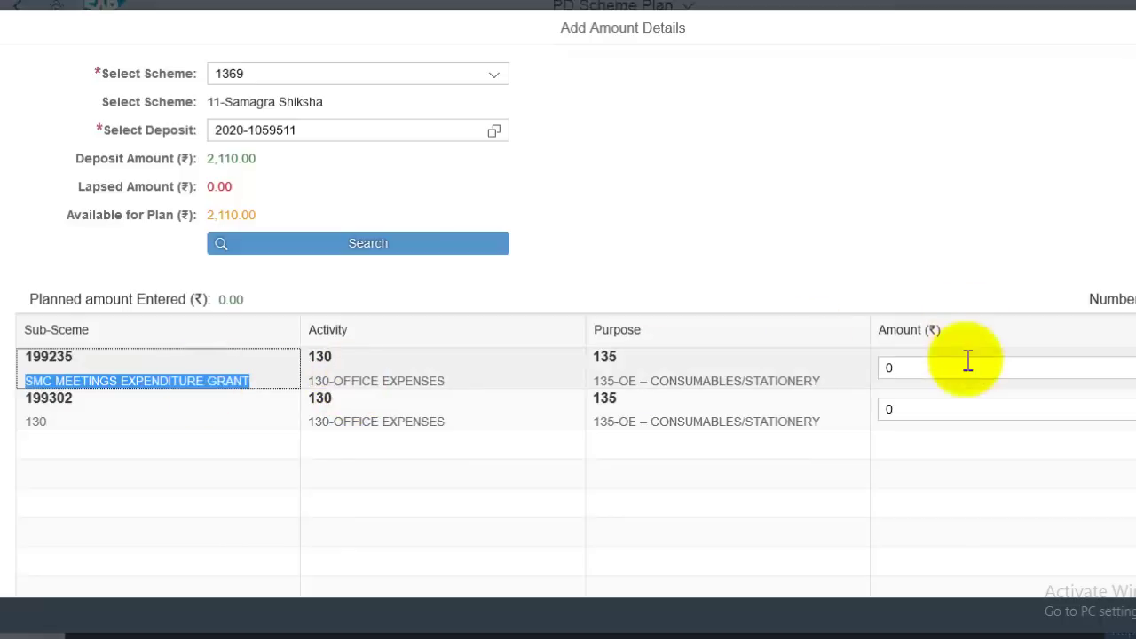
pyautogui.doubleClick(958, 364)
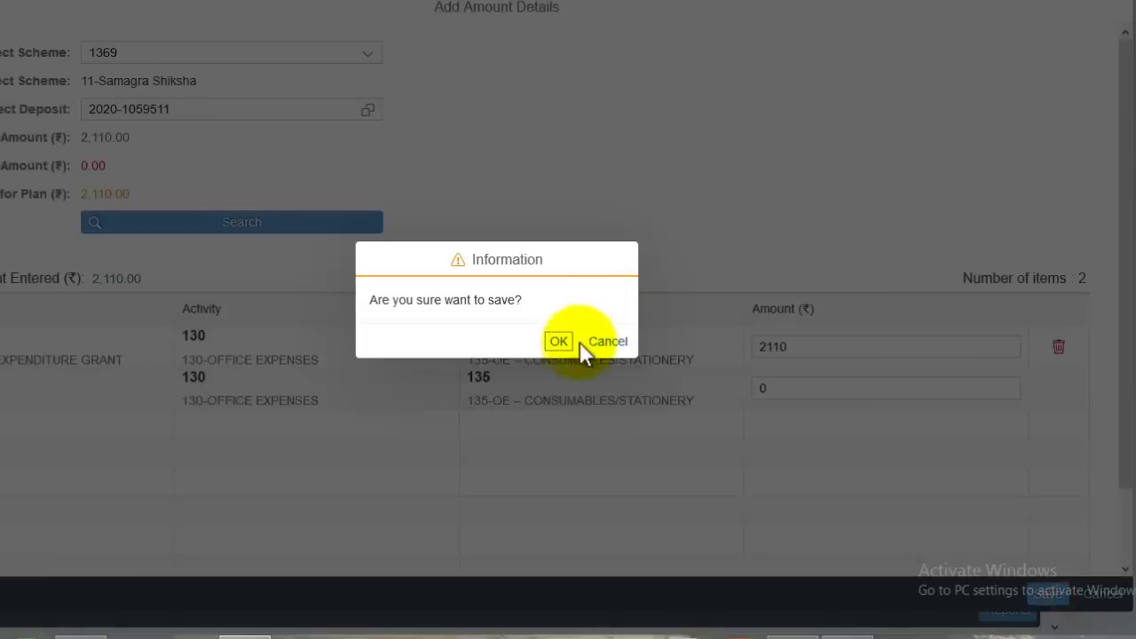
# - Confirm and save the 2,110.00 plan amount for the SMC Meetings Expenditure Grant row
pyautogui.click(562, 342)
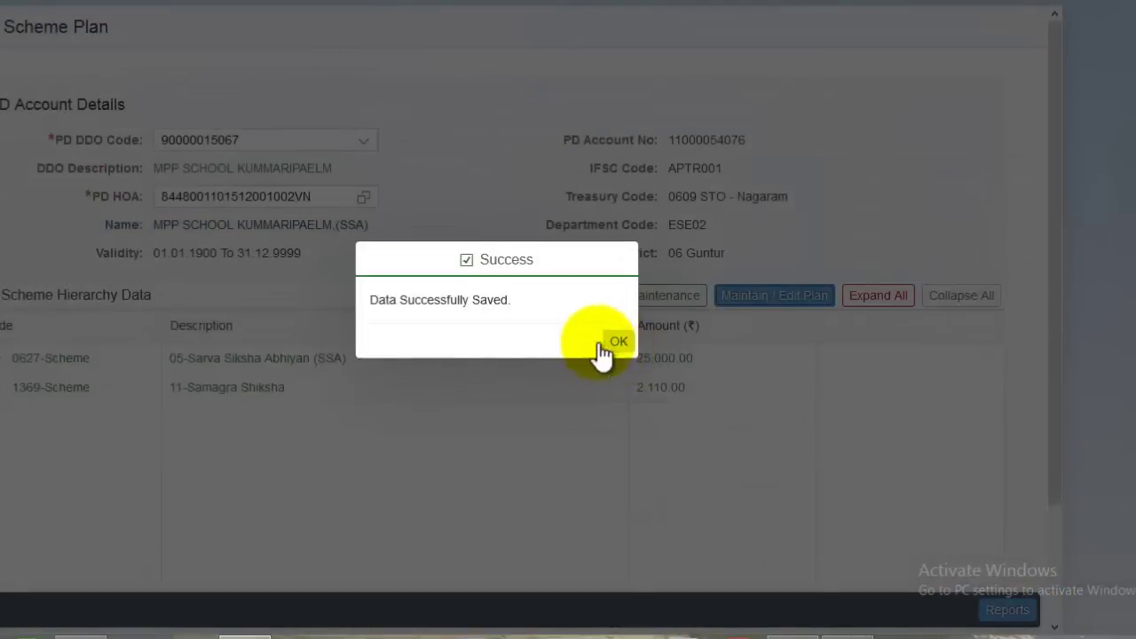
pyautogui.click(619, 341)
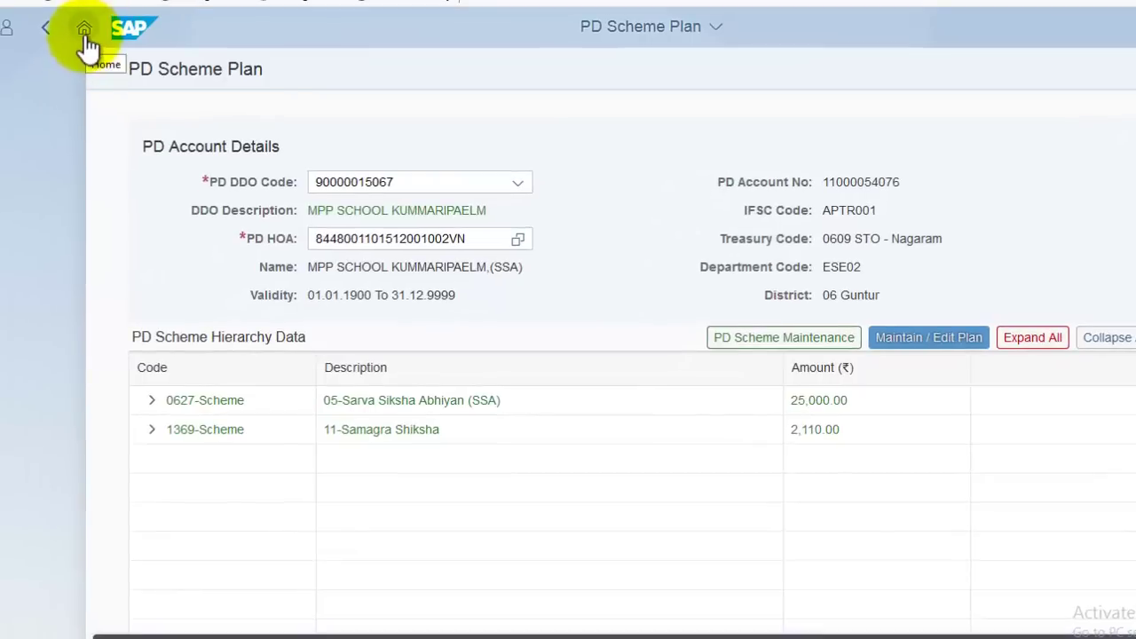
# - From the launchpad, create a Contingent Expenditure Sanction under Non Works Sanction Orders
pyautogui.click(85, 34)
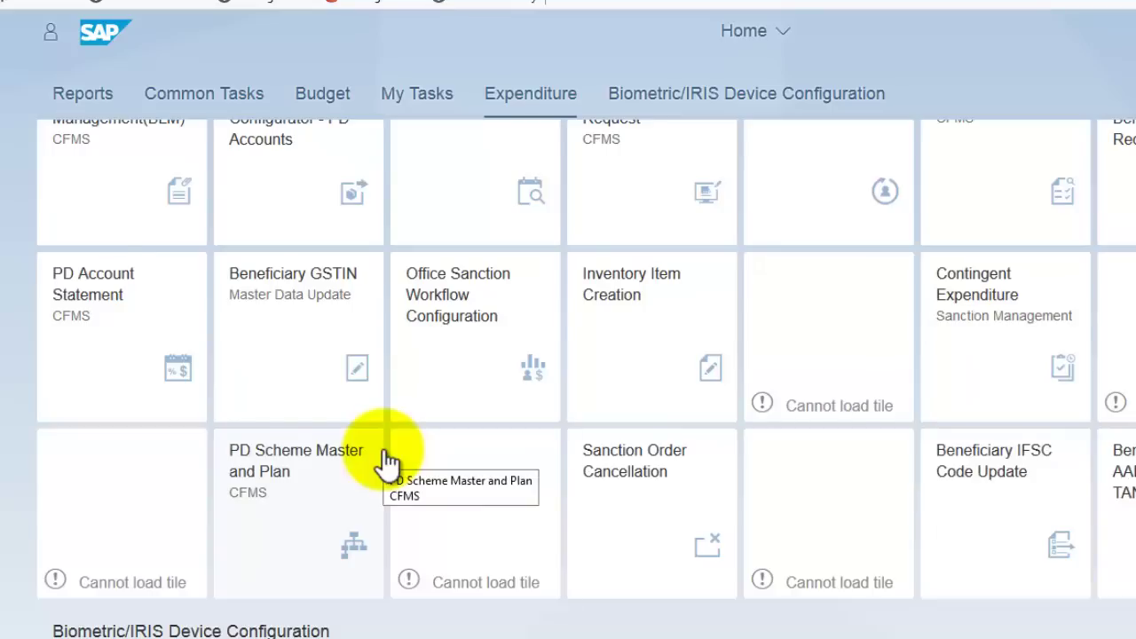
pyautogui.scroll(3, 386, 462)
pyautogui.scroll(-2, 859, 498)
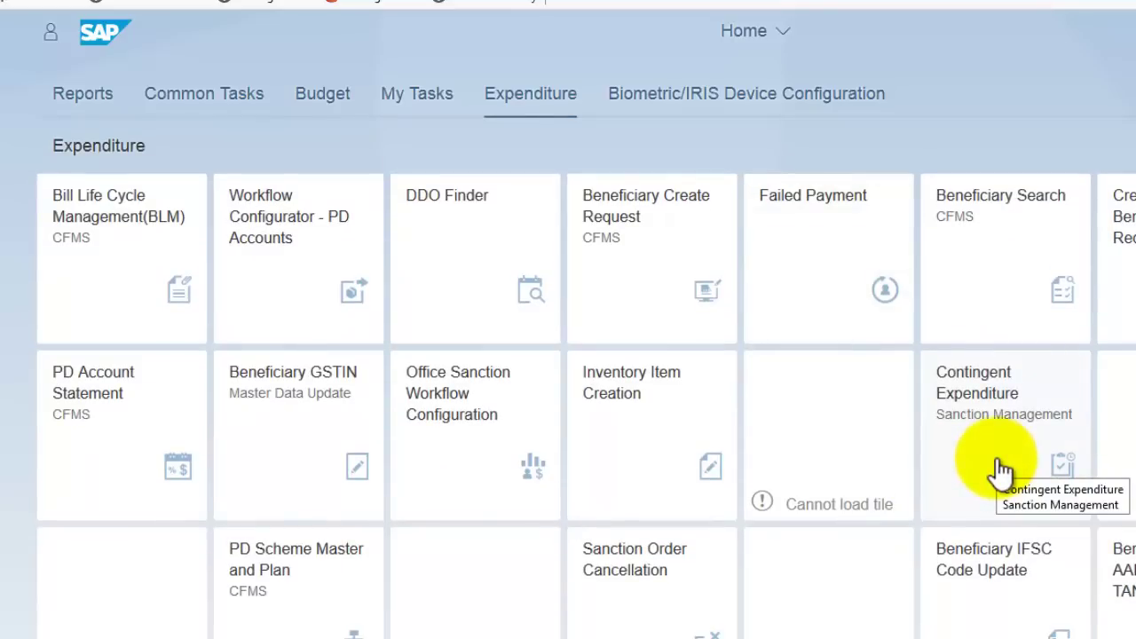
pyautogui.click(997, 462)
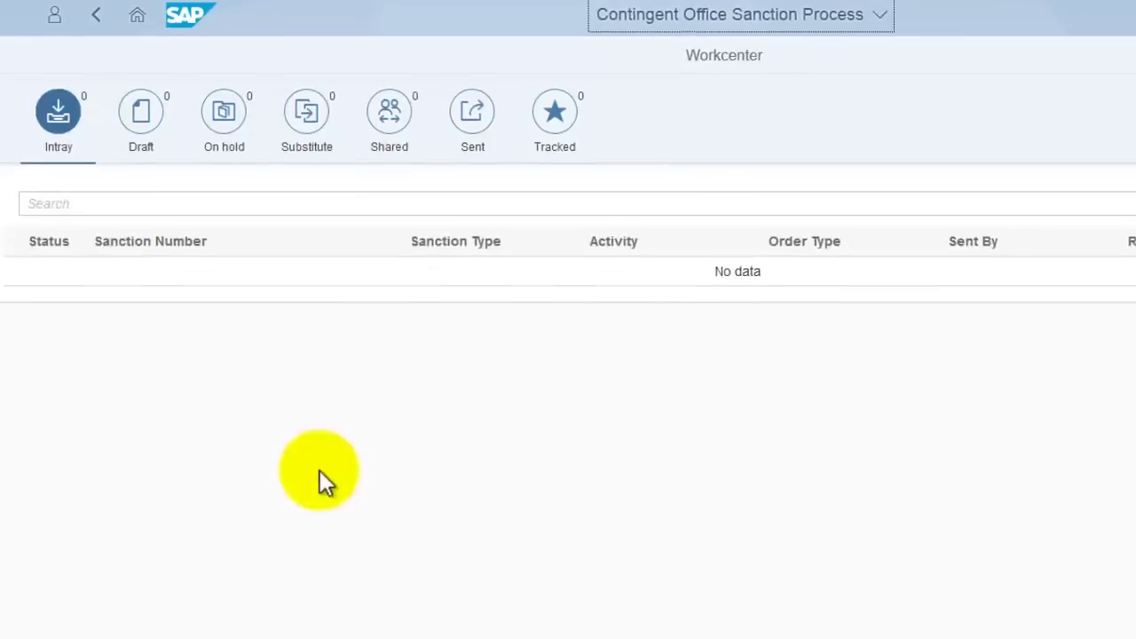
pyautogui.click(54, 616)
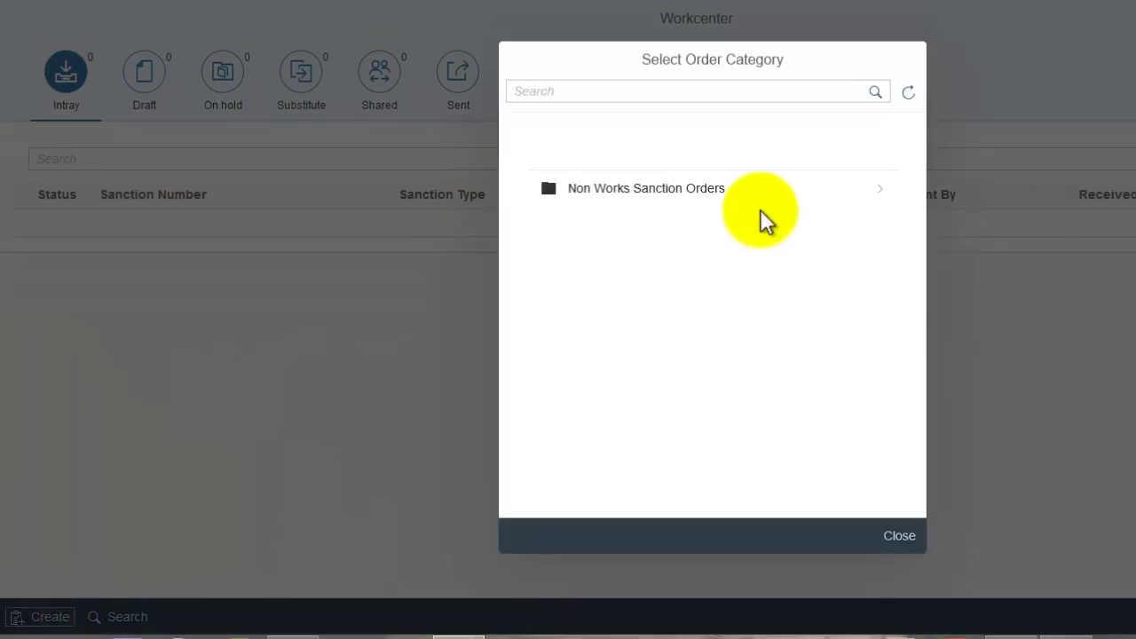
pyautogui.click(629, 190)
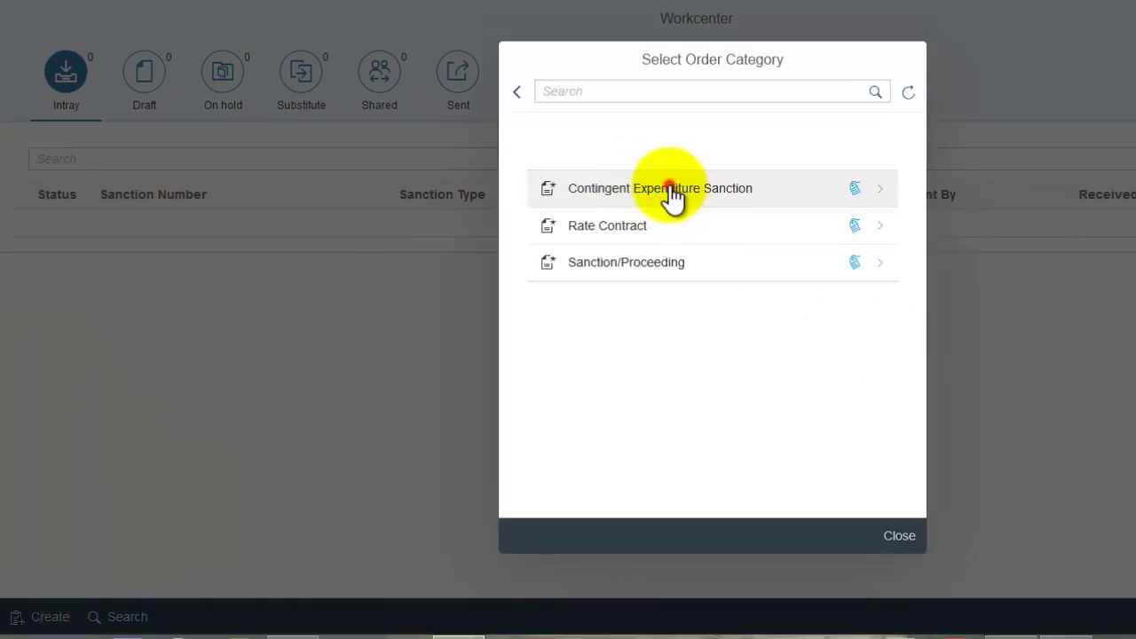
pyautogui.click(670, 195)
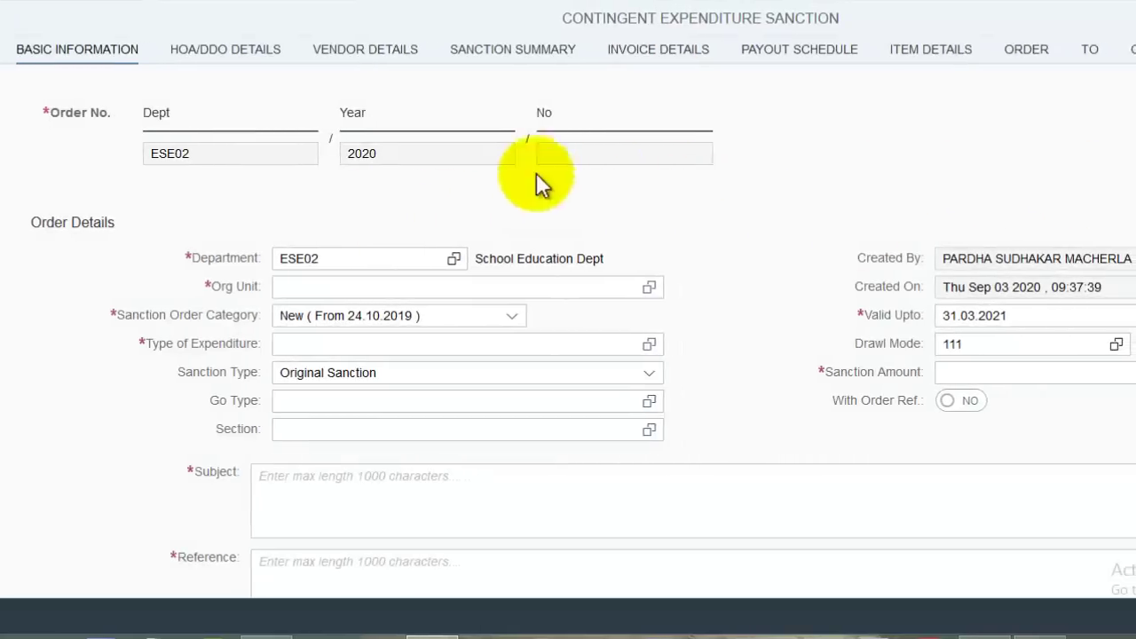
# - Set the org unit to MPP SCHOOL KUMMARIPAELM by searching 'KUMM'
pyautogui.click(649, 286)
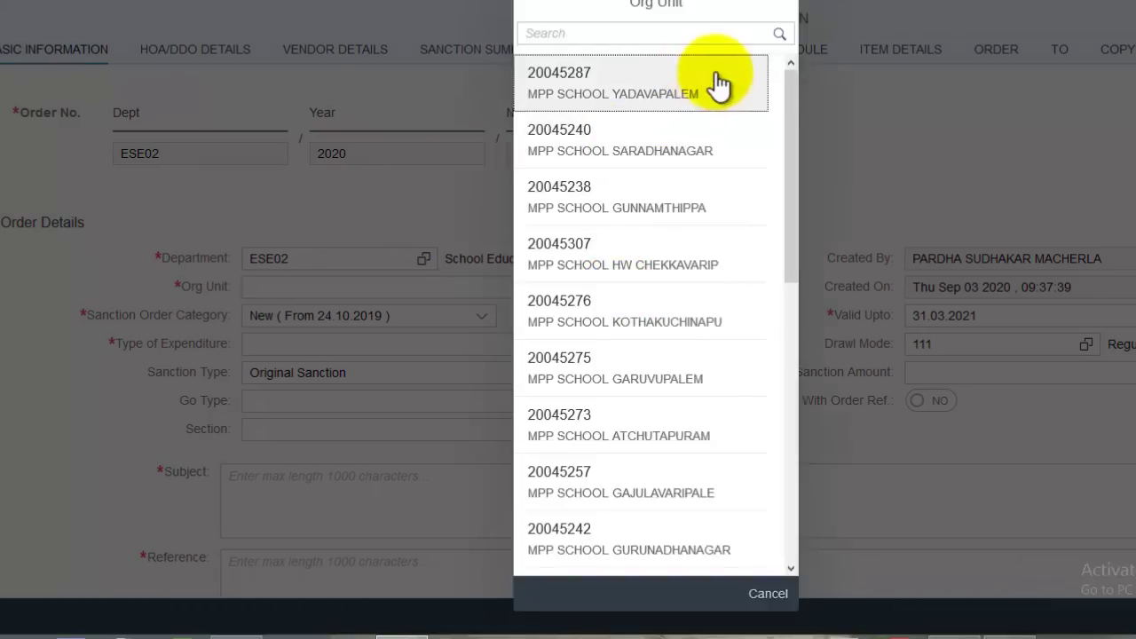
pyautogui.click(693, 32)
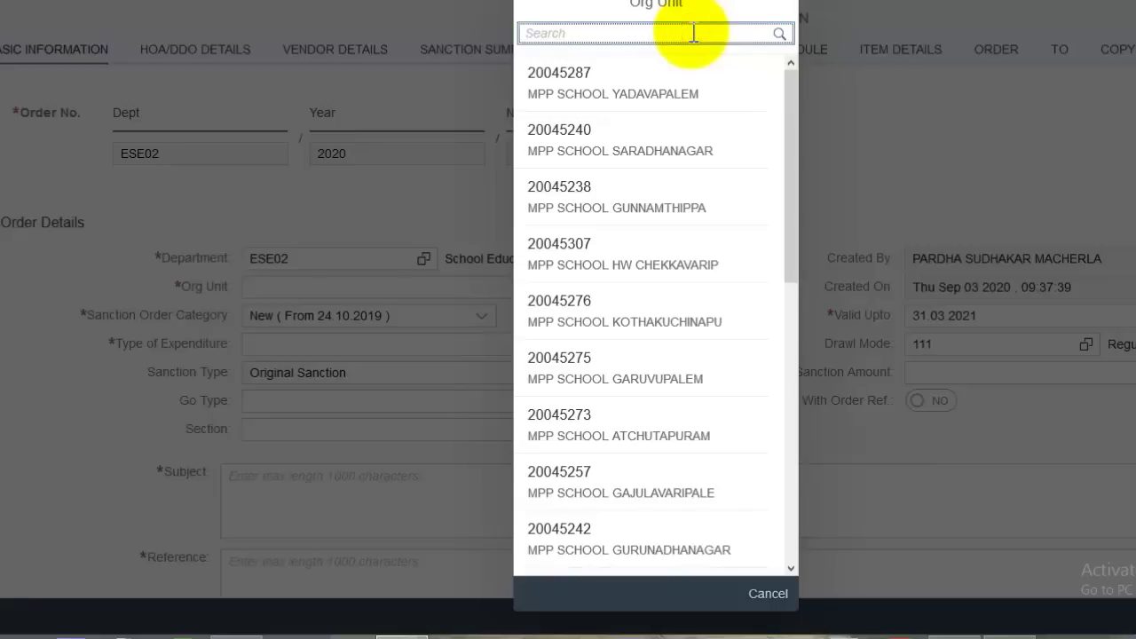
pyautogui.write('KU')
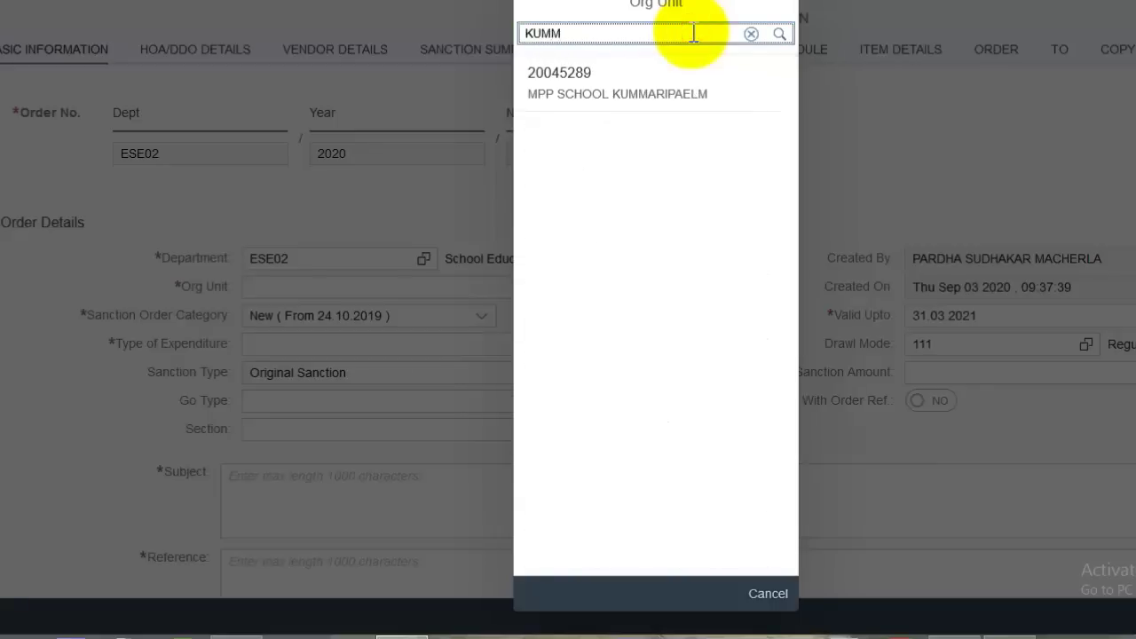
pyautogui.write('MM')
pyautogui.click(680, 99)
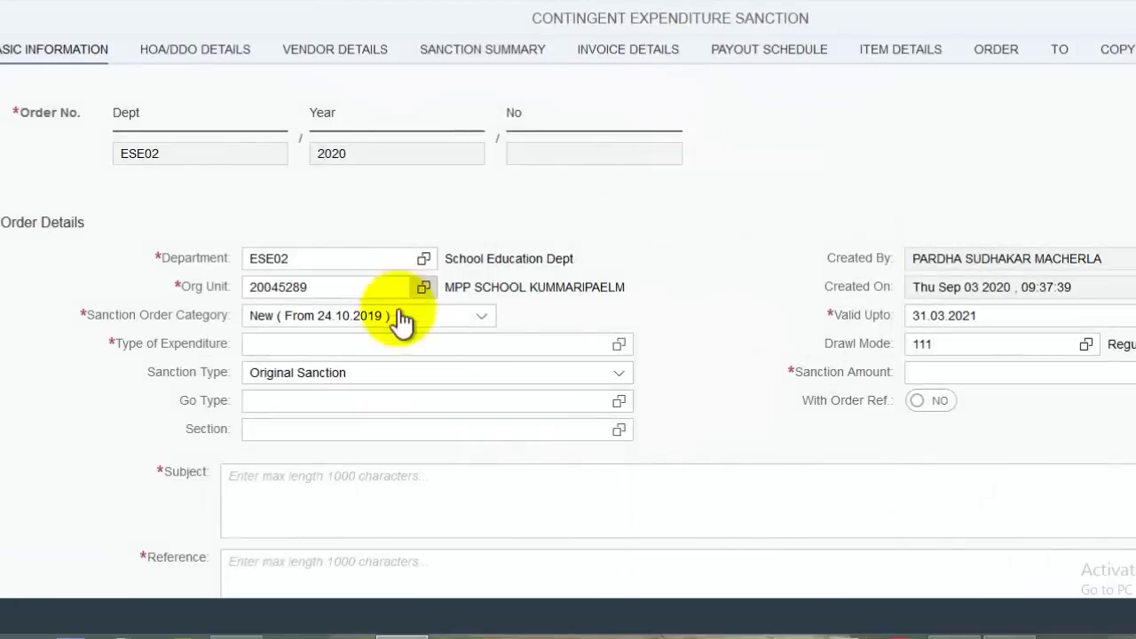
# - Choose expenditure type 135 Consumables/Stationery by code and enter sanction amount 2110
pyautogui.click(618, 344)
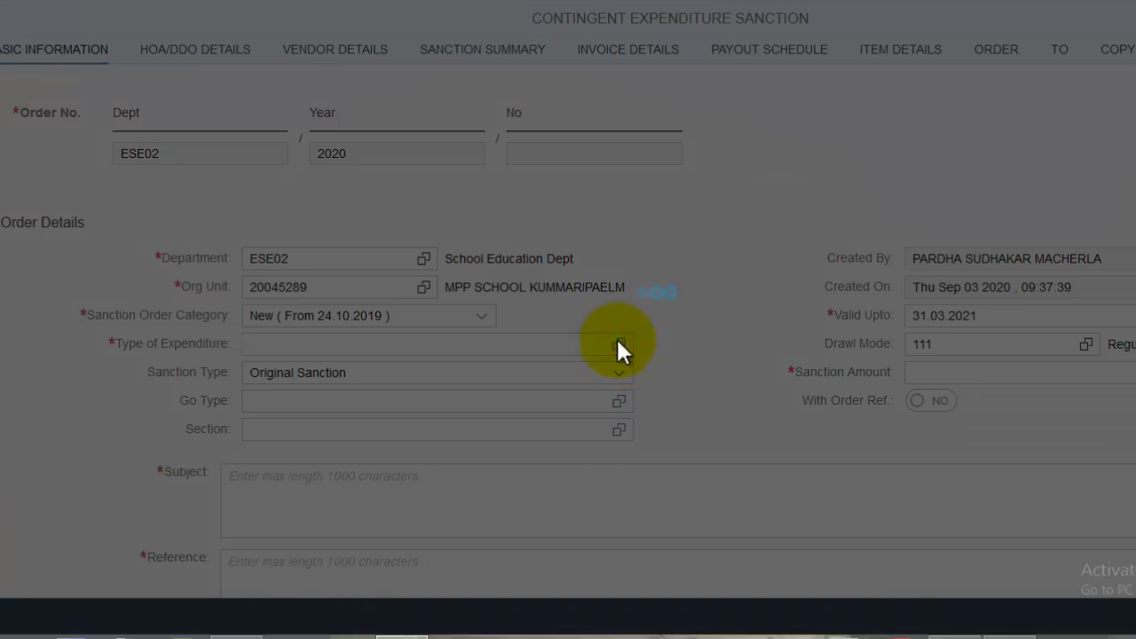
pyautogui.click(679, 34)
pyautogui.write('1')
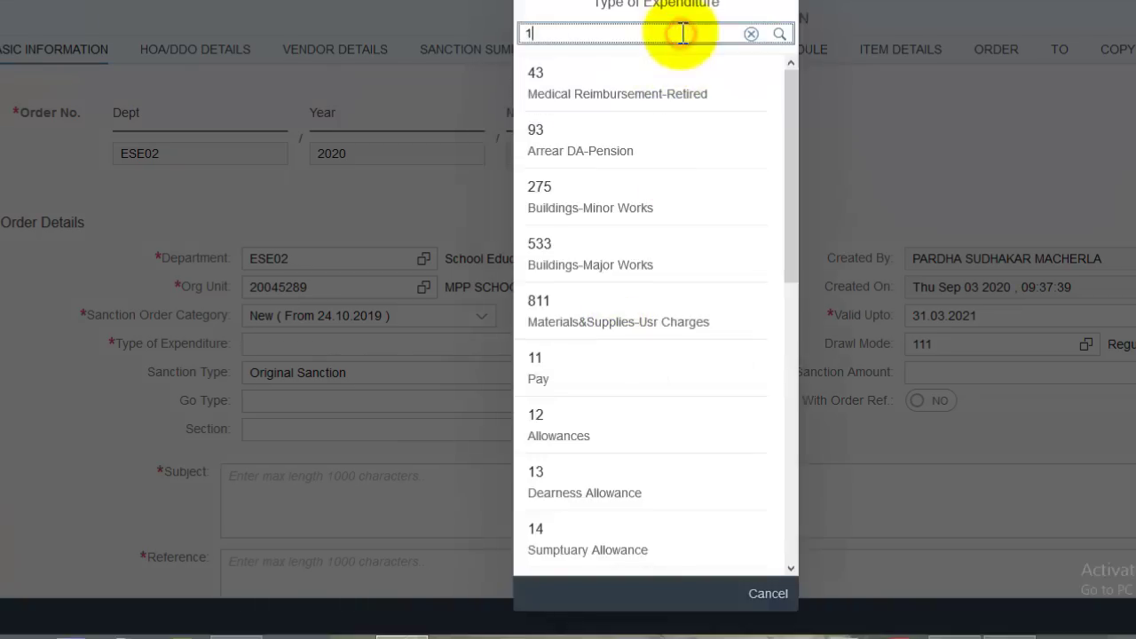
pyautogui.write('35')
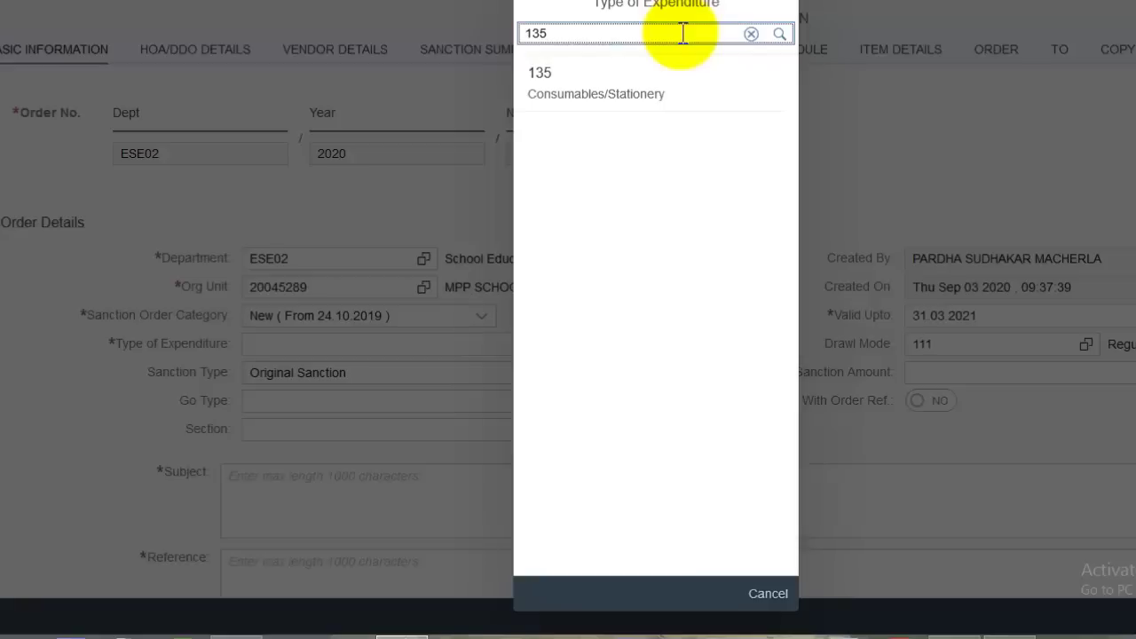
pyautogui.click(674, 99)
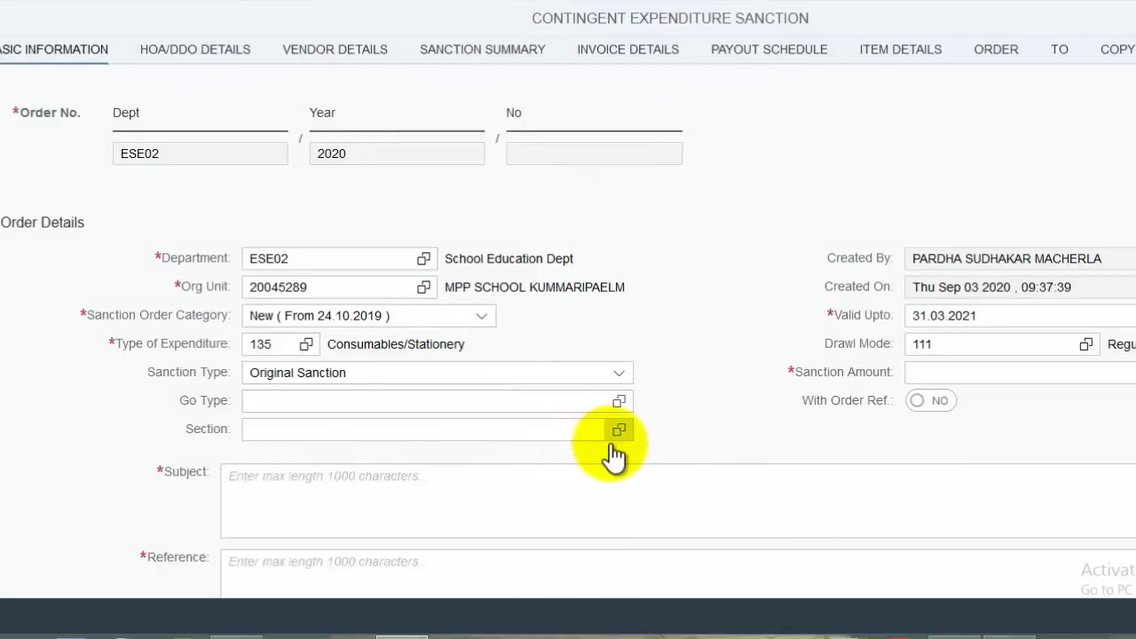
pyautogui.click(1002, 373)
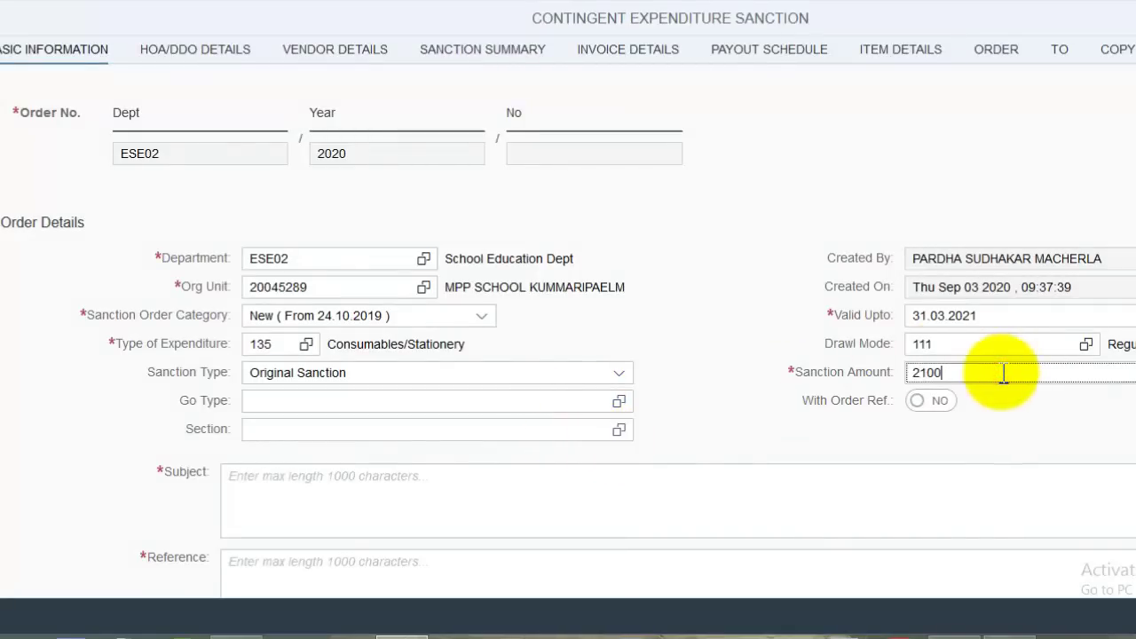
pyautogui.write('2110')
pyautogui.click(1024, 412)
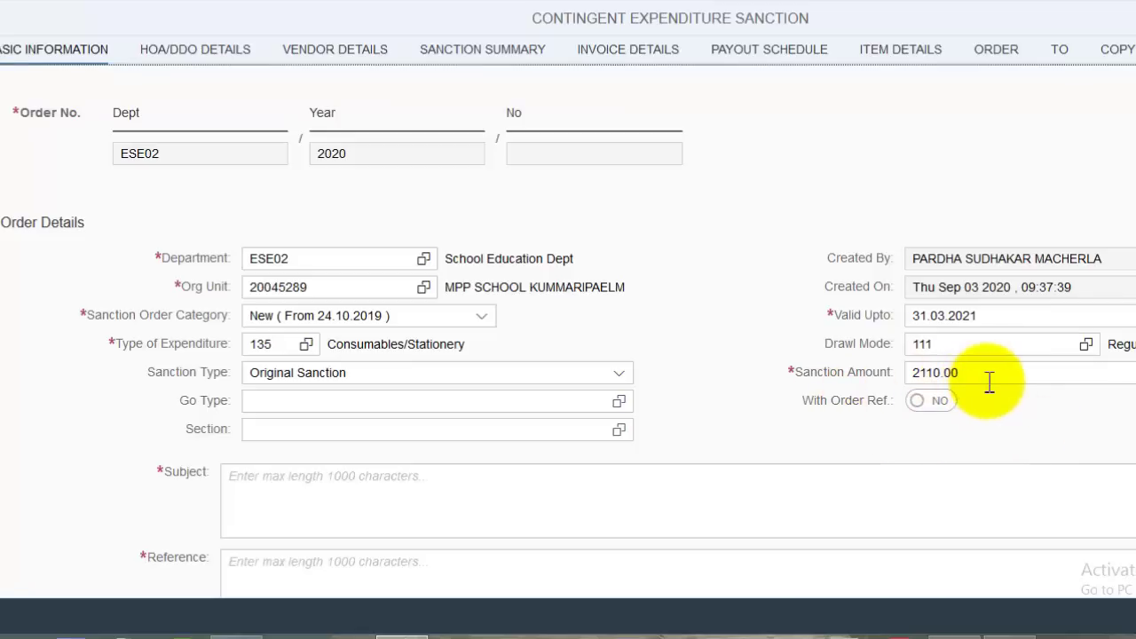
pyautogui.scroll(-1, 626, 385)
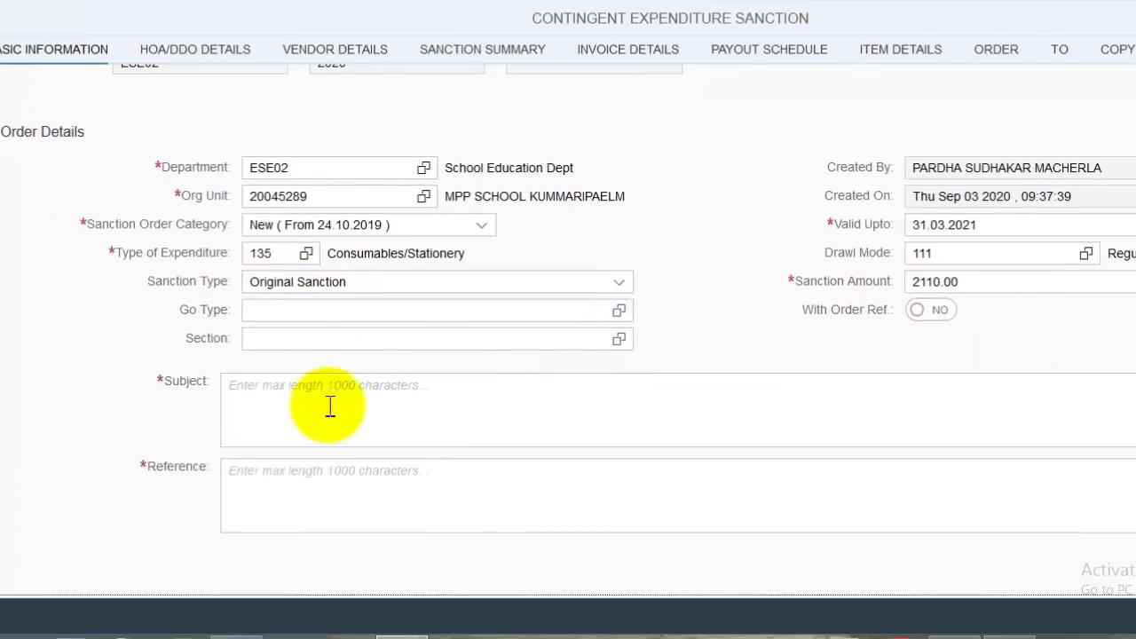
# - Paste the repeated 'EXPENDITURE GRANT SMC MEETINGS' text into Subject, then copy it into Reference
pyautogui.click(328, 405)
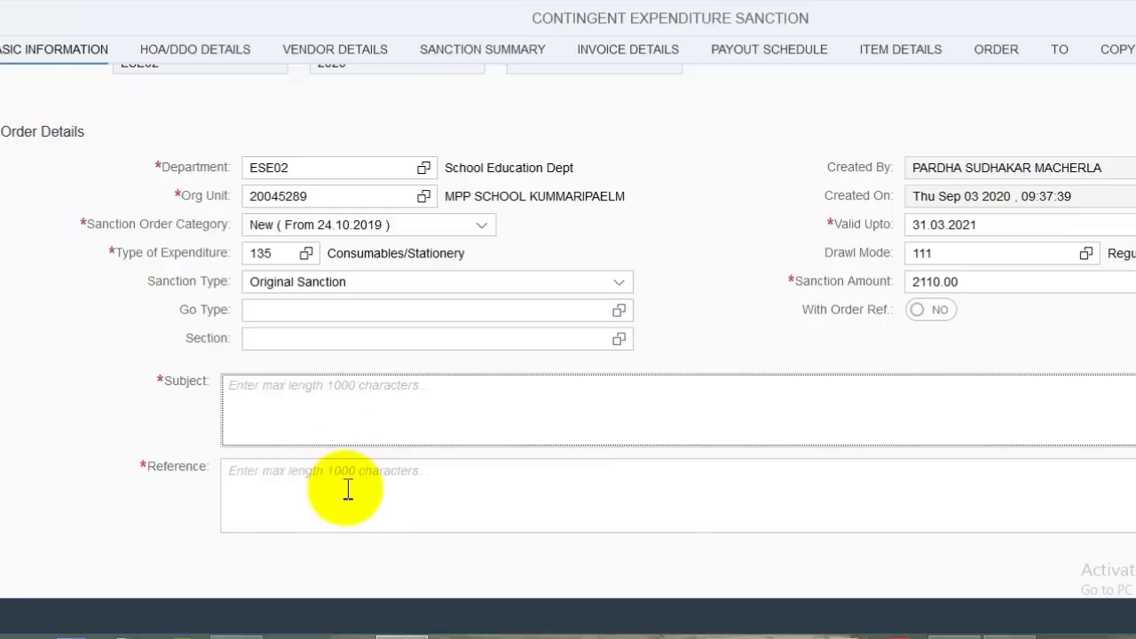
pyautogui.click(346, 492)
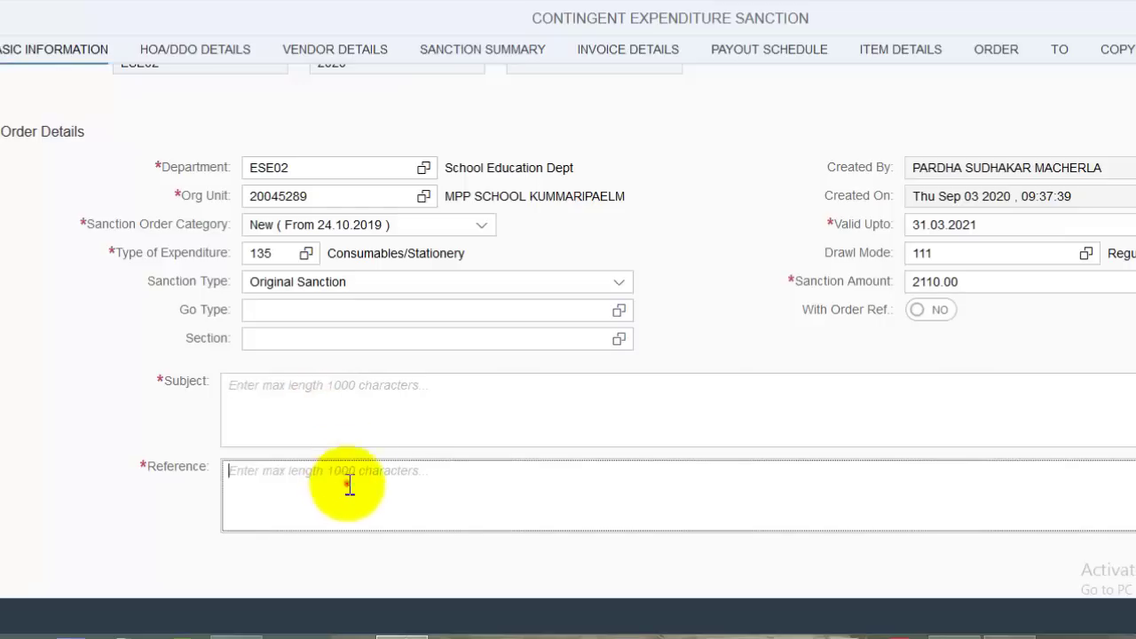
pyautogui.click(409, 391)
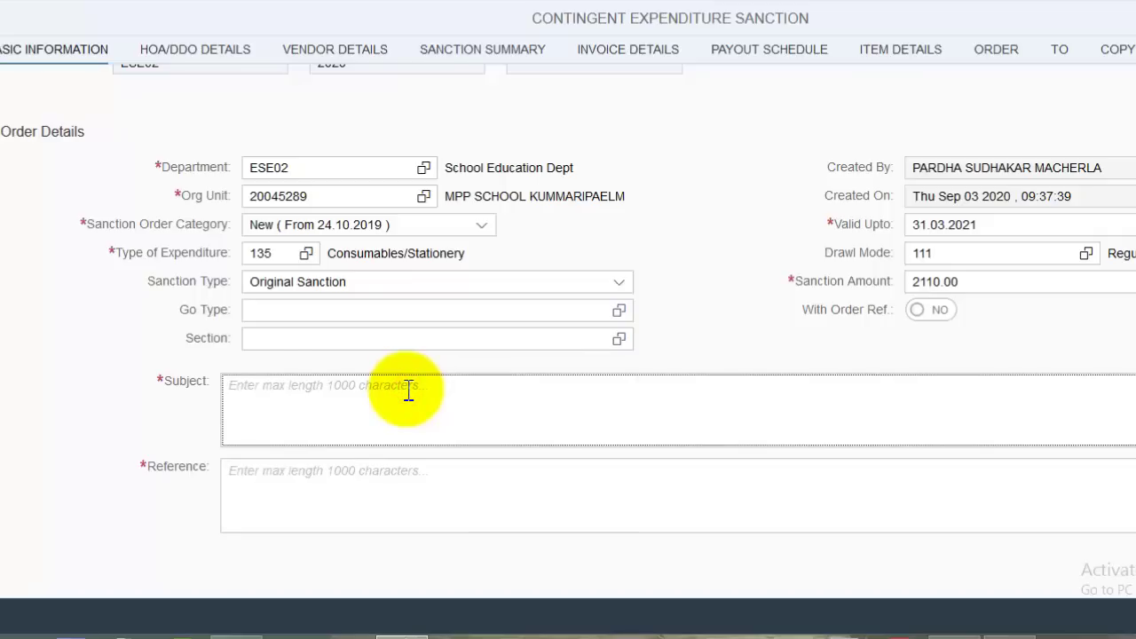
pyautogui.hotkey('ctrl', 'v')
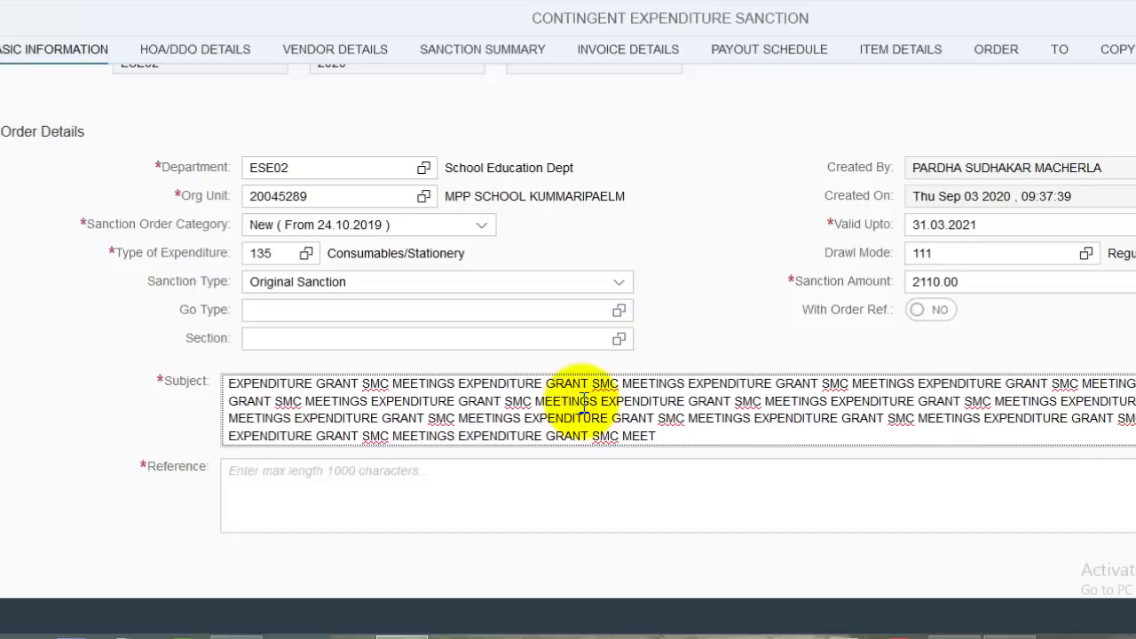
pyautogui.hotkey('ctrl', 'a')
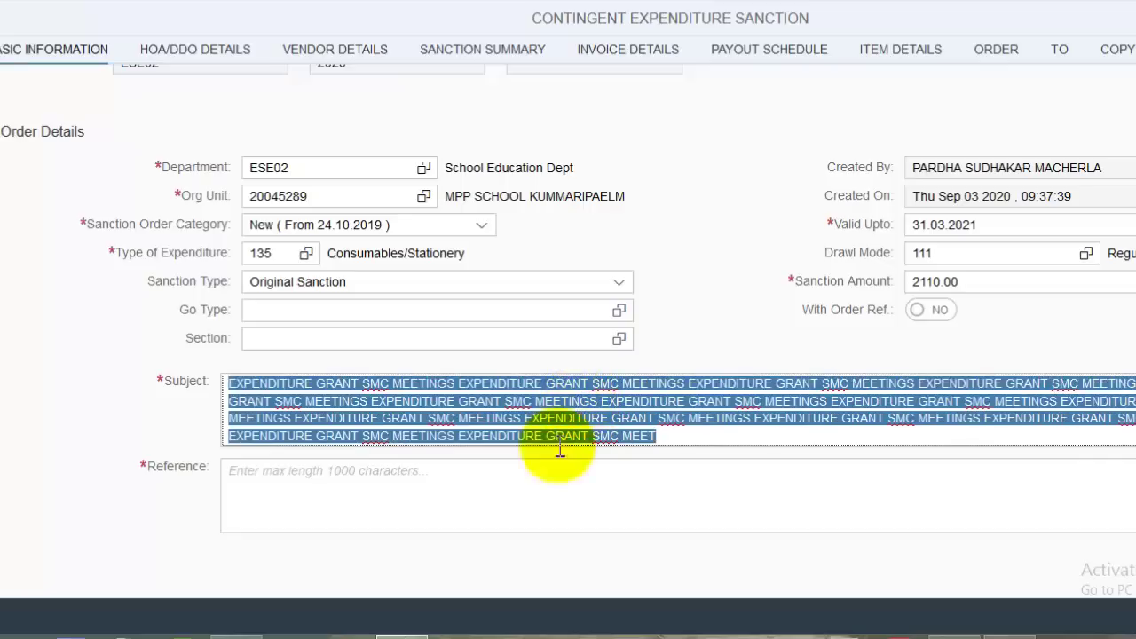
pyautogui.click(466, 484)
pyautogui.hotkey('ctrl', 'v')
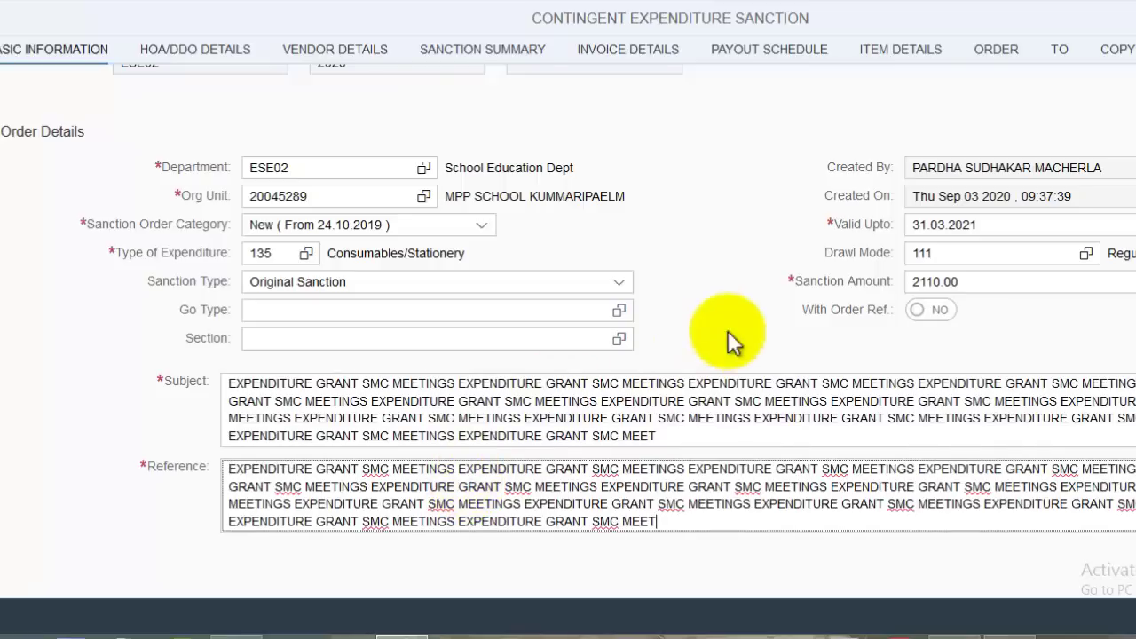
pyautogui.scroll(-5, 1124, 329)
# - Set the HOA type to PD HOA and the department to PD001 Public Deposit
pyautogui.scroll(1, 63, 145)
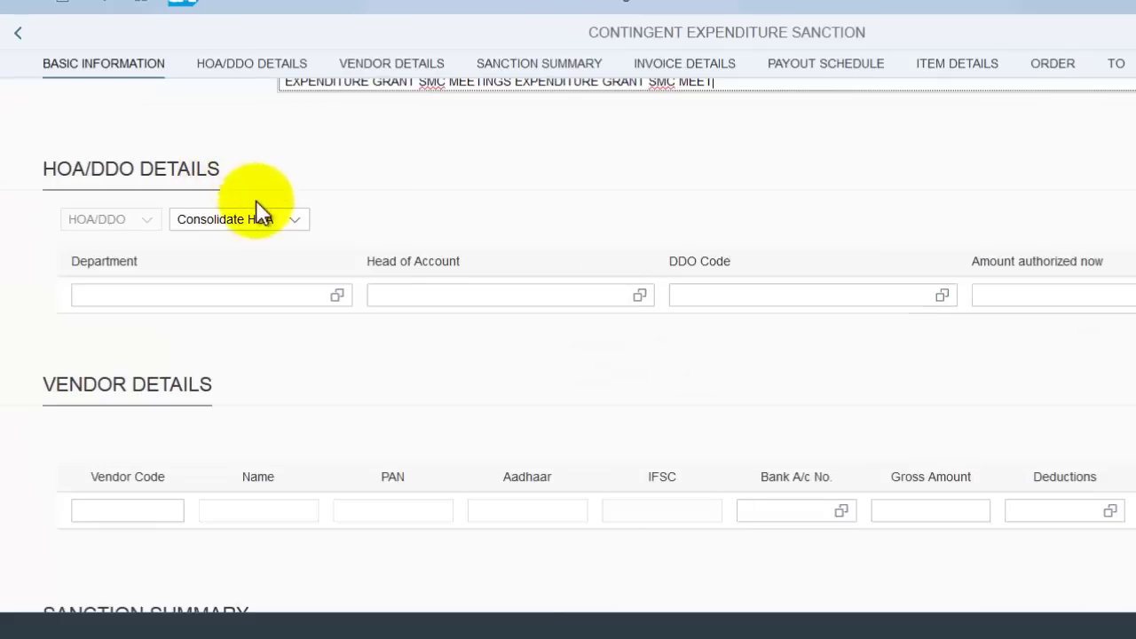
pyautogui.click(217, 190)
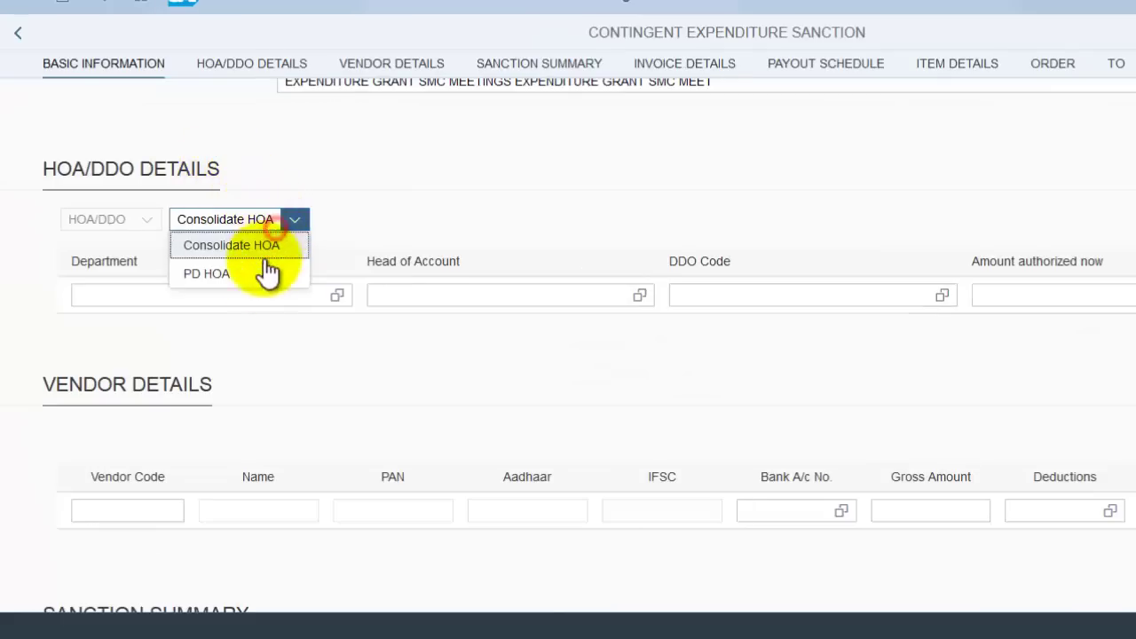
pyautogui.click(206, 276)
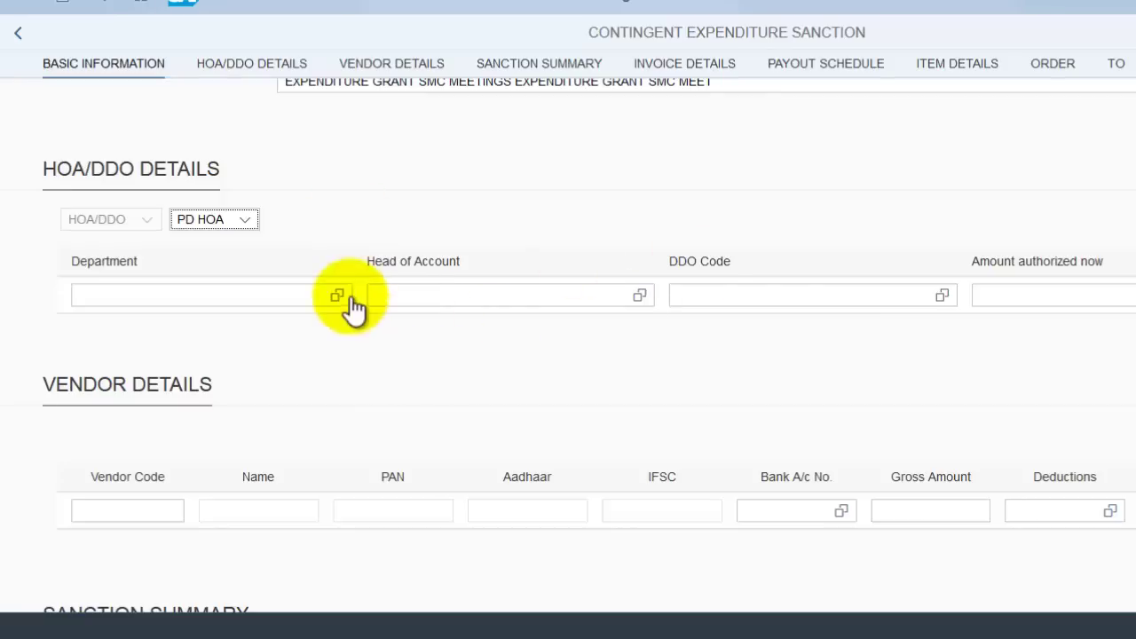
pyautogui.click(337, 294)
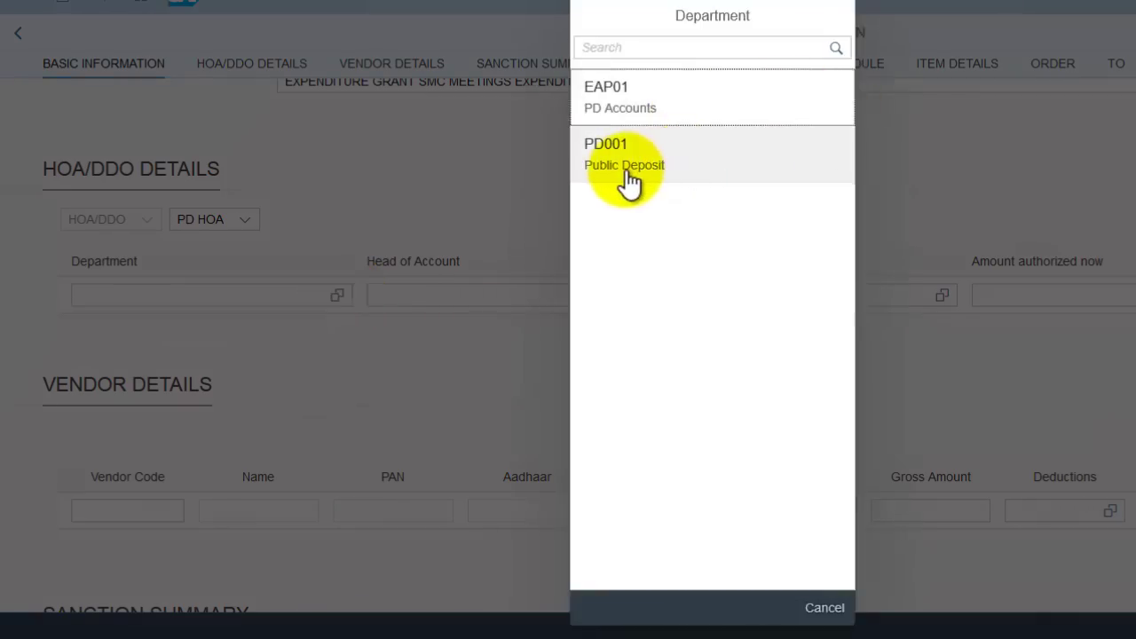
pyautogui.click(626, 181)
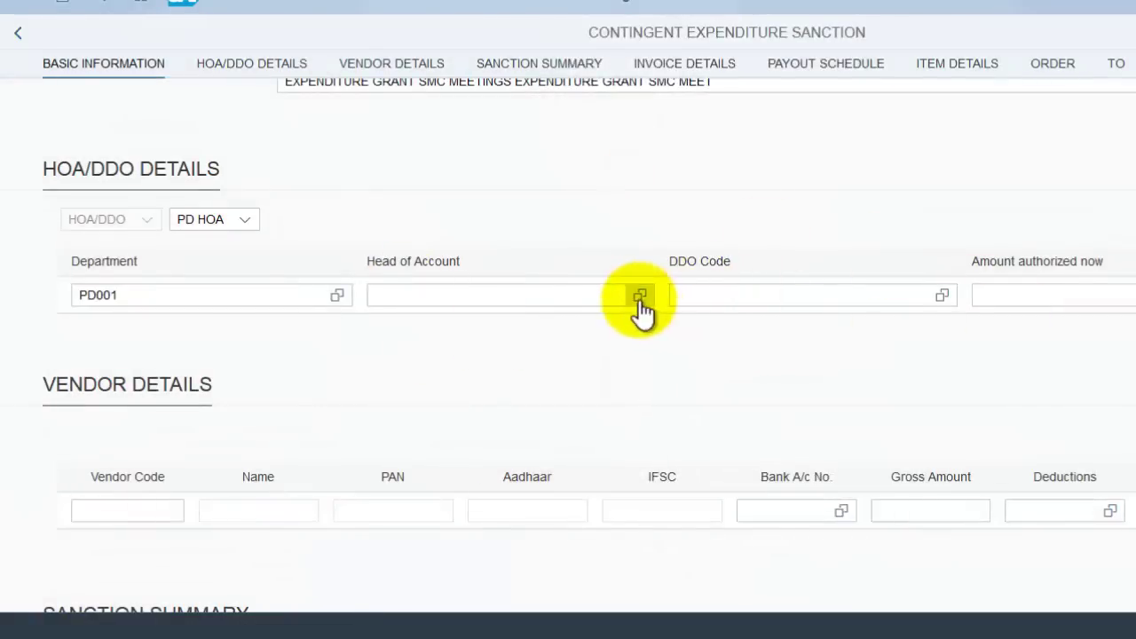
pyautogui.click(639, 294)
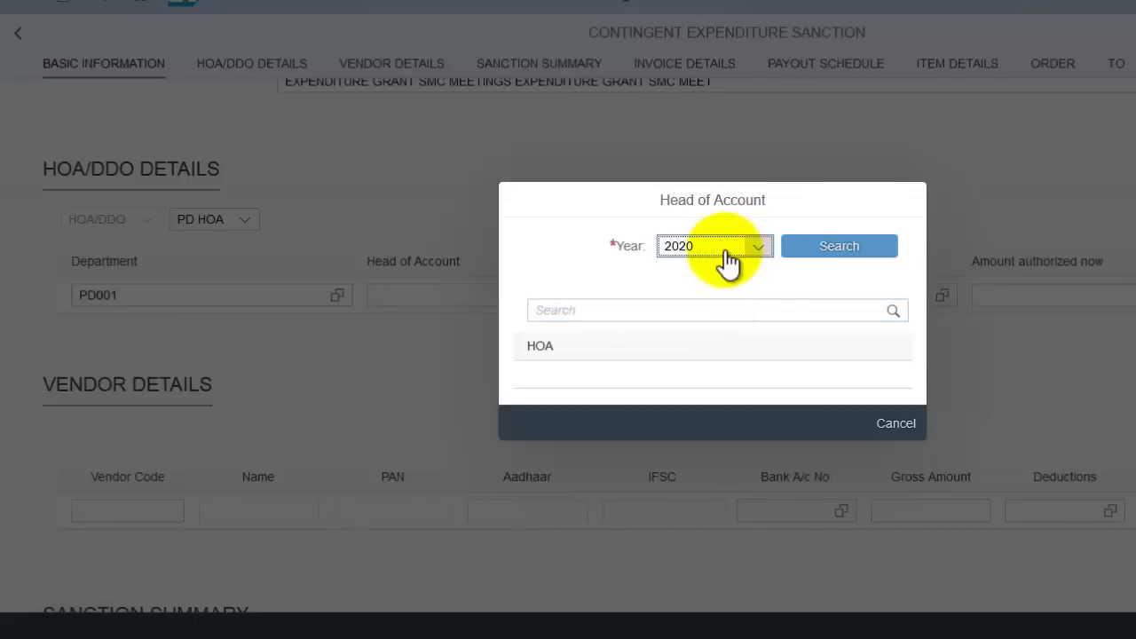
pyautogui.click(884, 249)
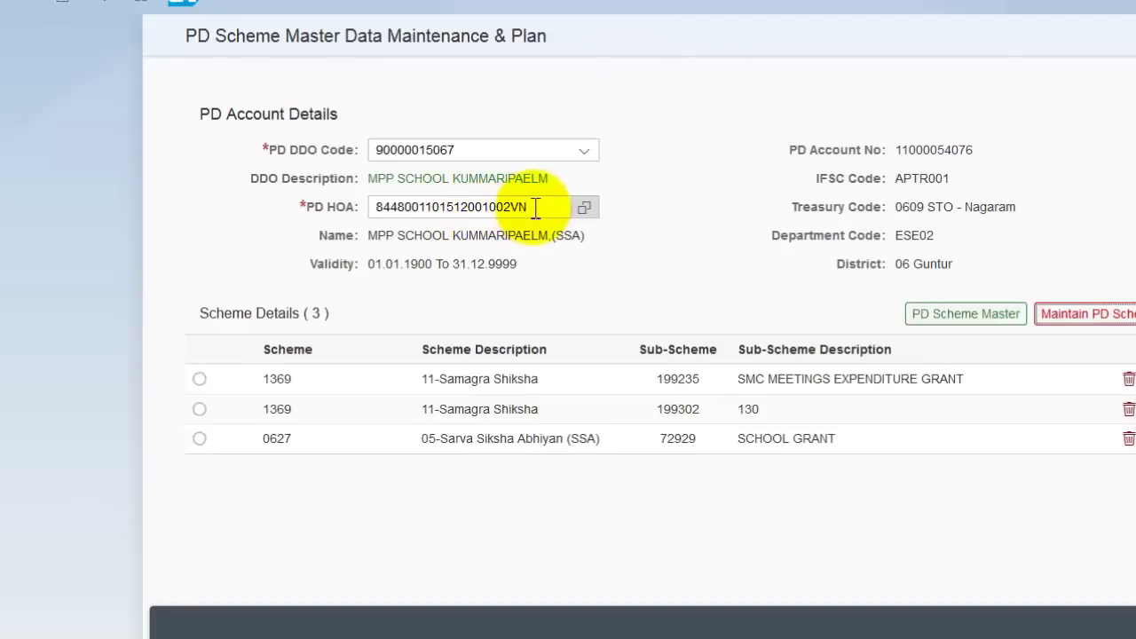
pyautogui.click(533, 207)
pyautogui.press('F4')
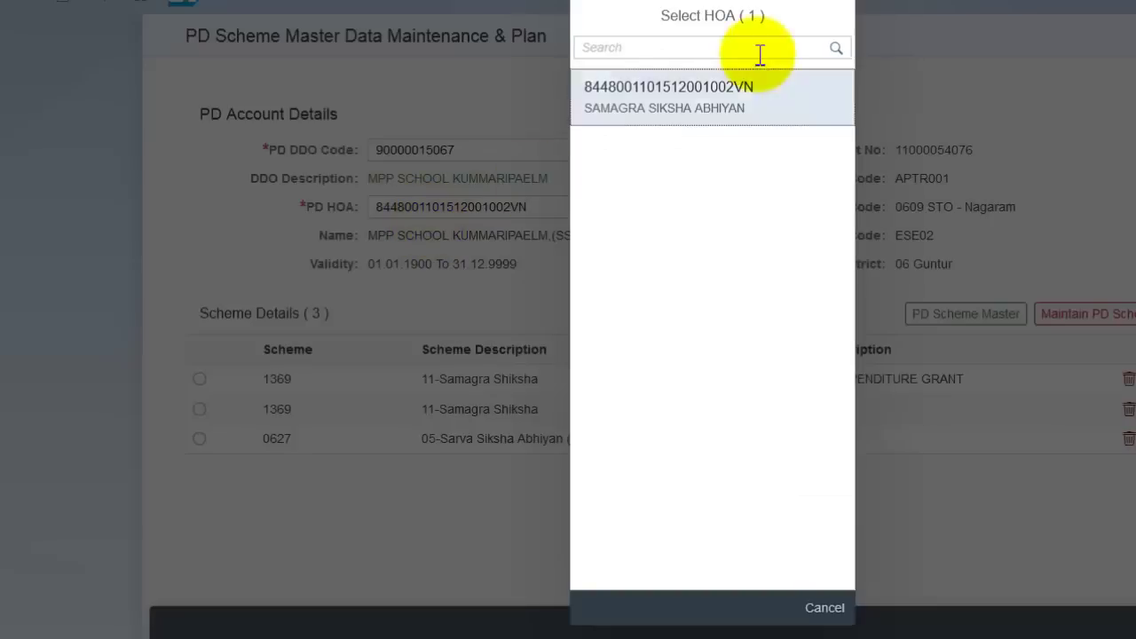
pyautogui.moveTo(769, 89); pyautogui.dragTo(586, 88)
pyautogui.hotkey('ctrl', 'c')
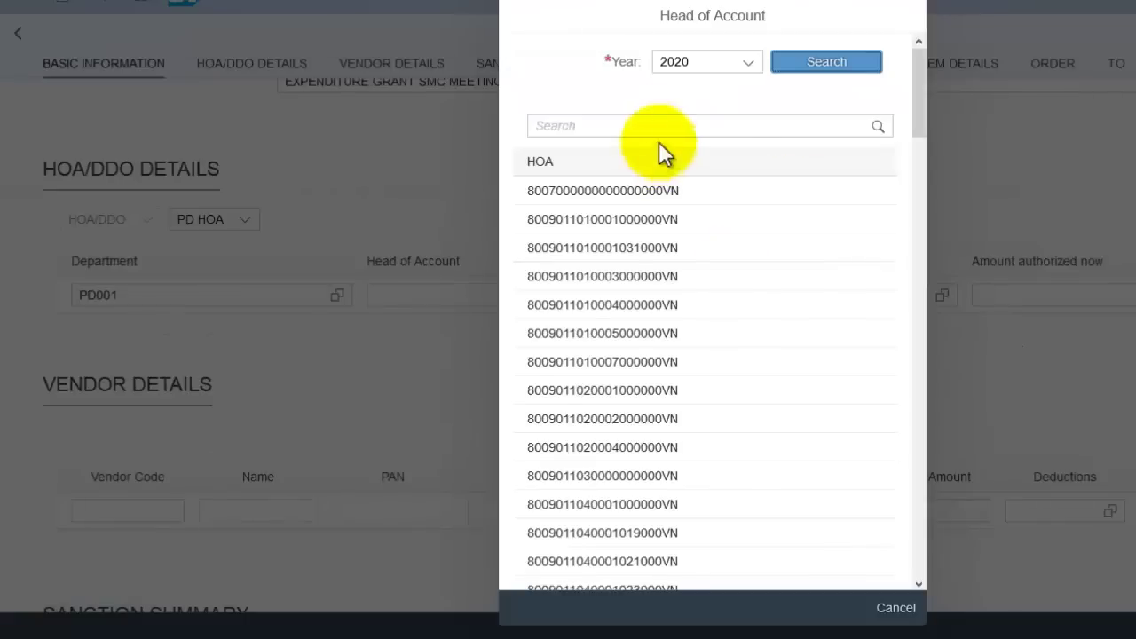
pyautogui.click(656, 125)
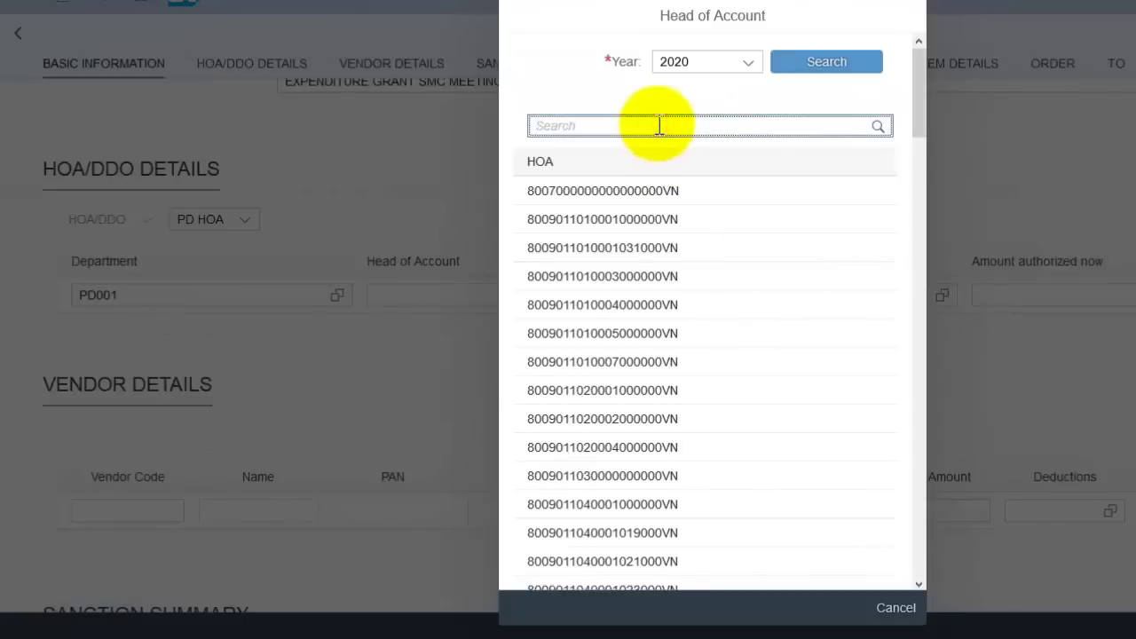
pyautogui.hotkey('ctrl', 'v')
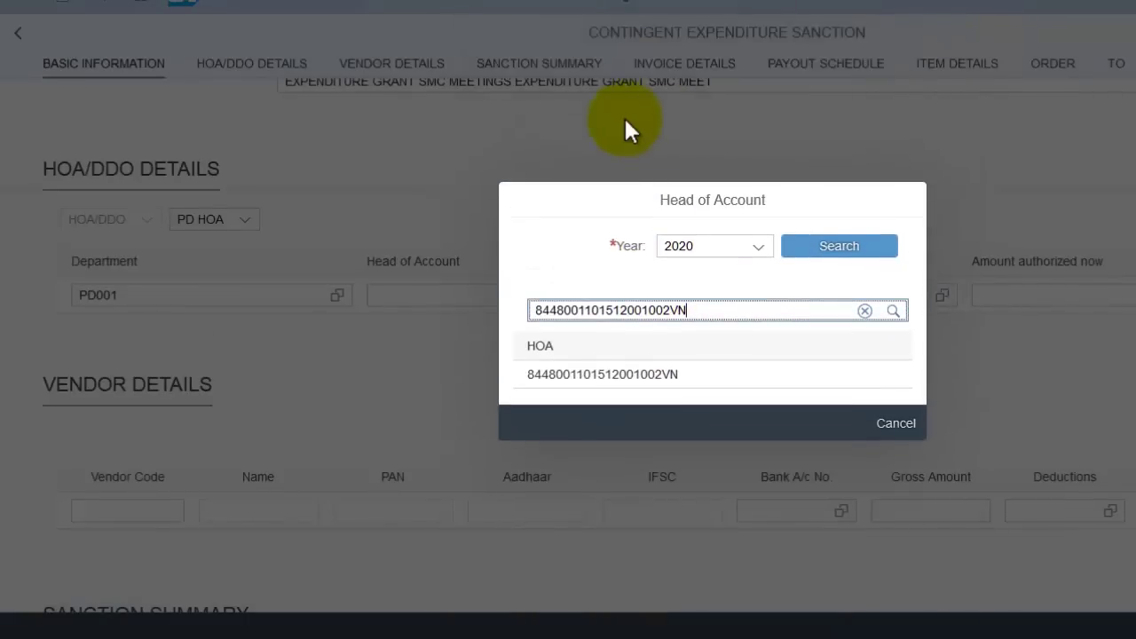
pyautogui.click(659, 380)
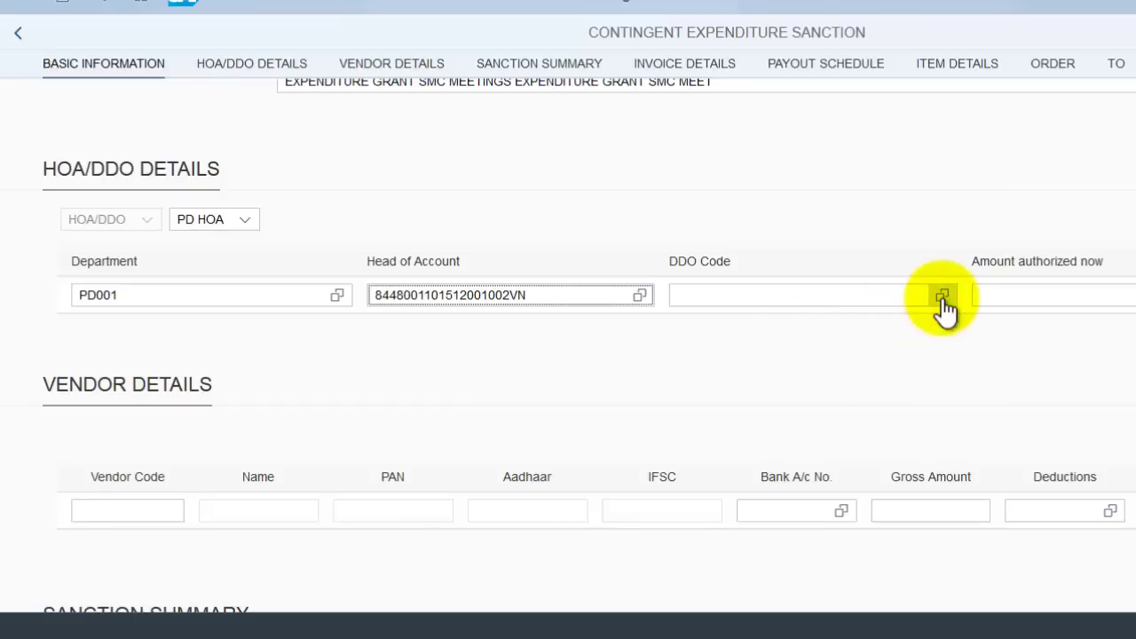
# - Filter DDO codes by Guntur and 0609 STO - Nagaram, then choose MPP SCHOOL KUMMARIPAELM
pyautogui.click(942, 297)
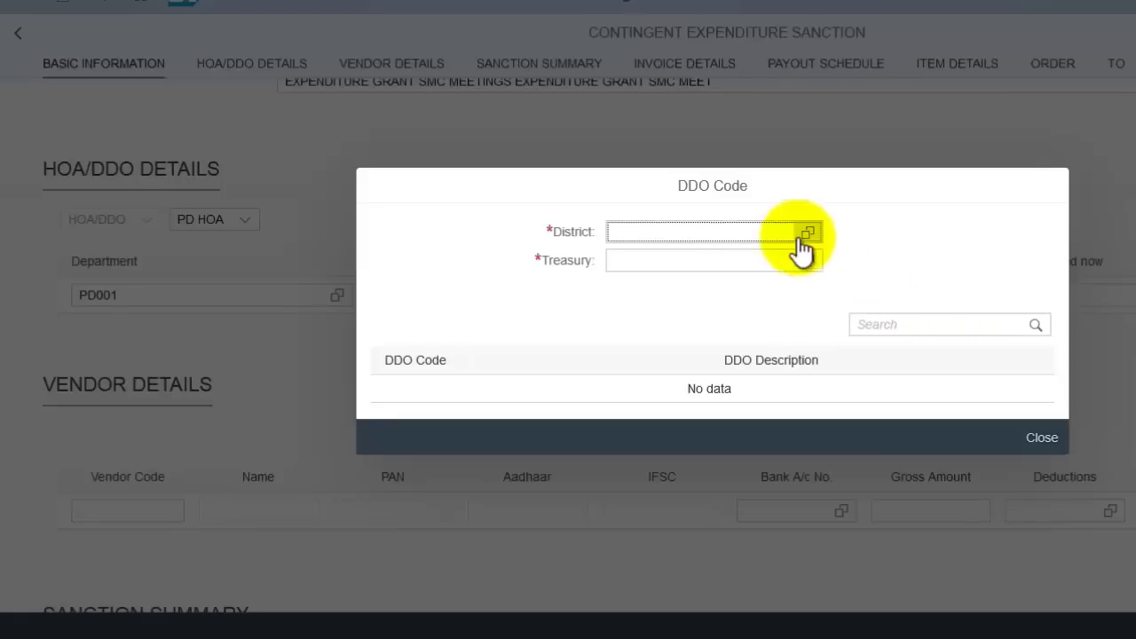
pyautogui.click(808, 232)
pyautogui.click(652, 394)
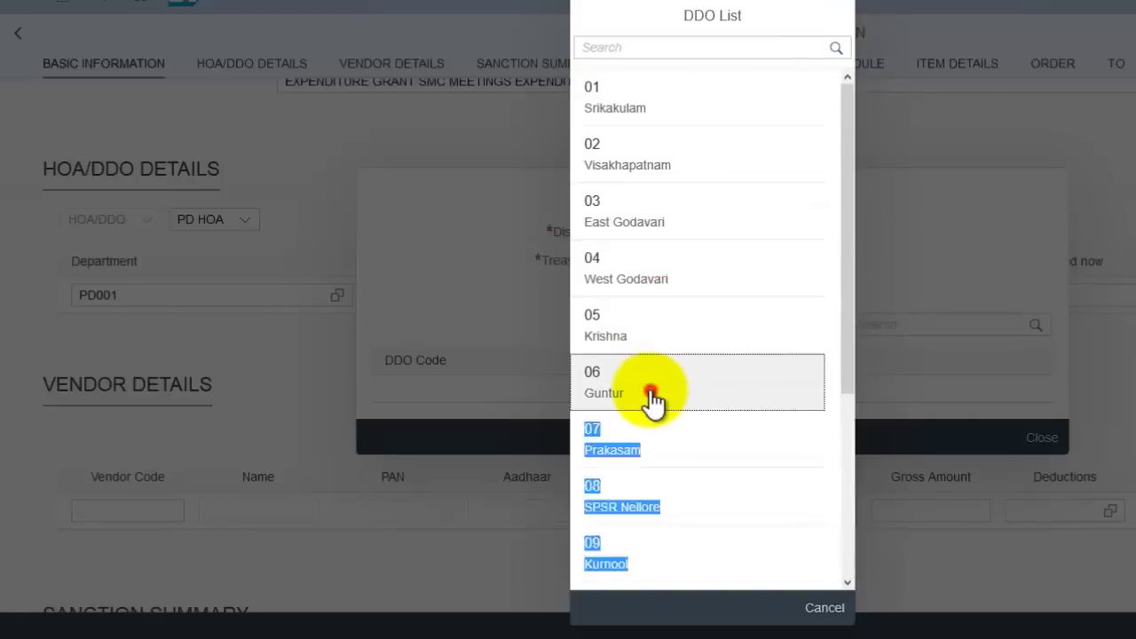
pyautogui.click(809, 261)
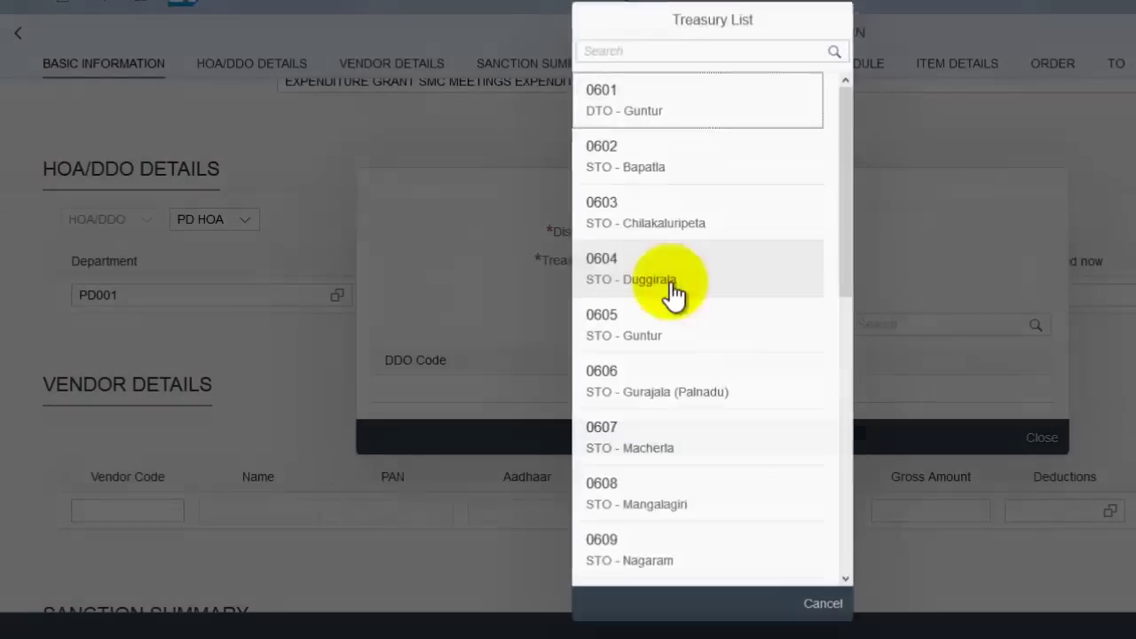
pyautogui.scroll(-2, 705, 436)
pyautogui.click(685, 479)
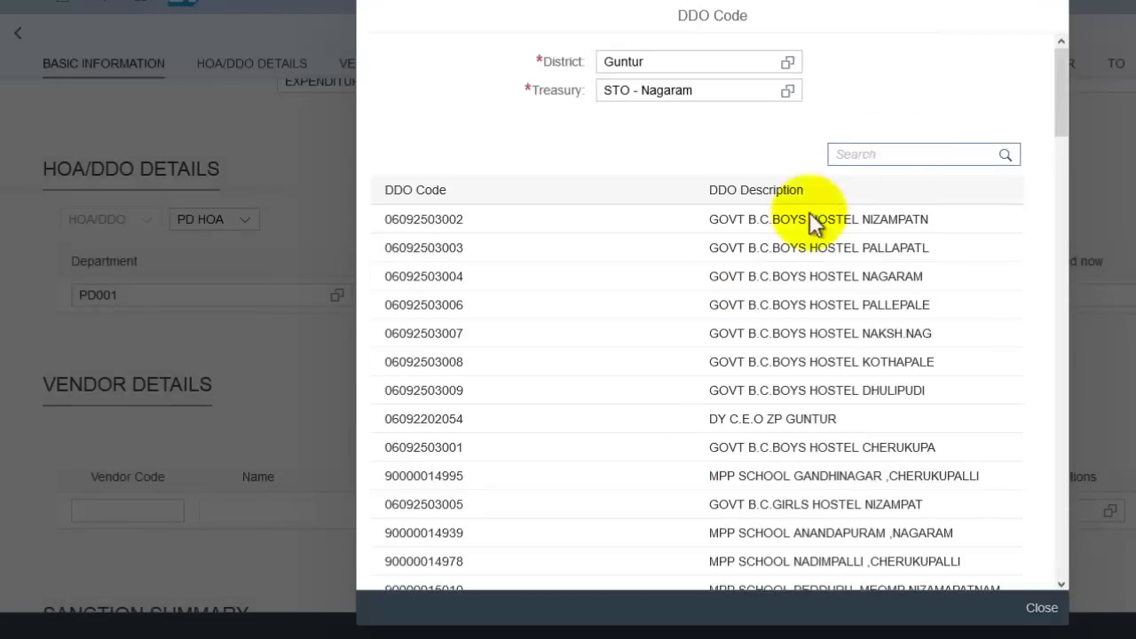
pyautogui.scroll(-5, 786, 343)
pyautogui.scroll(5, 852, 346)
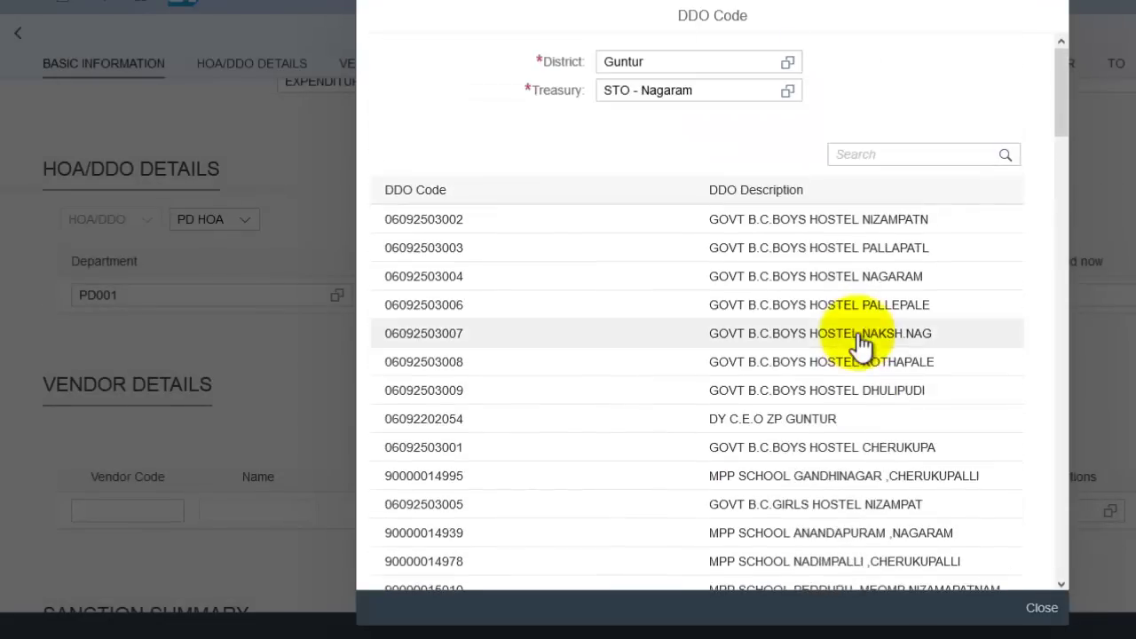
pyautogui.click(860, 154)
pyautogui.write('KUM')
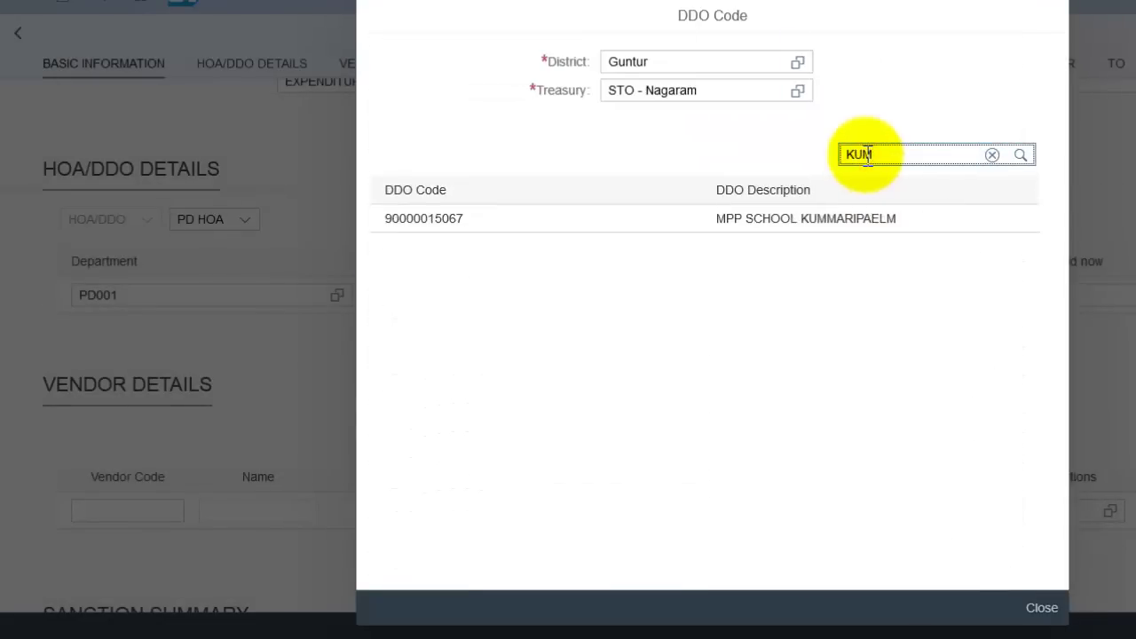
pyautogui.write('M')
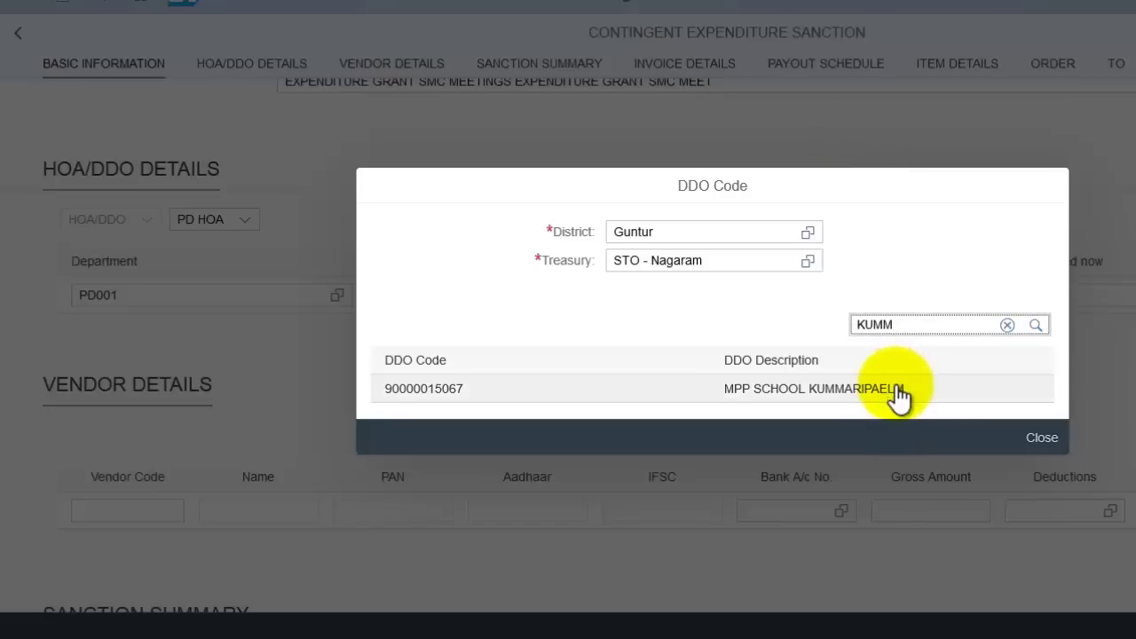
pyautogui.click(898, 388)
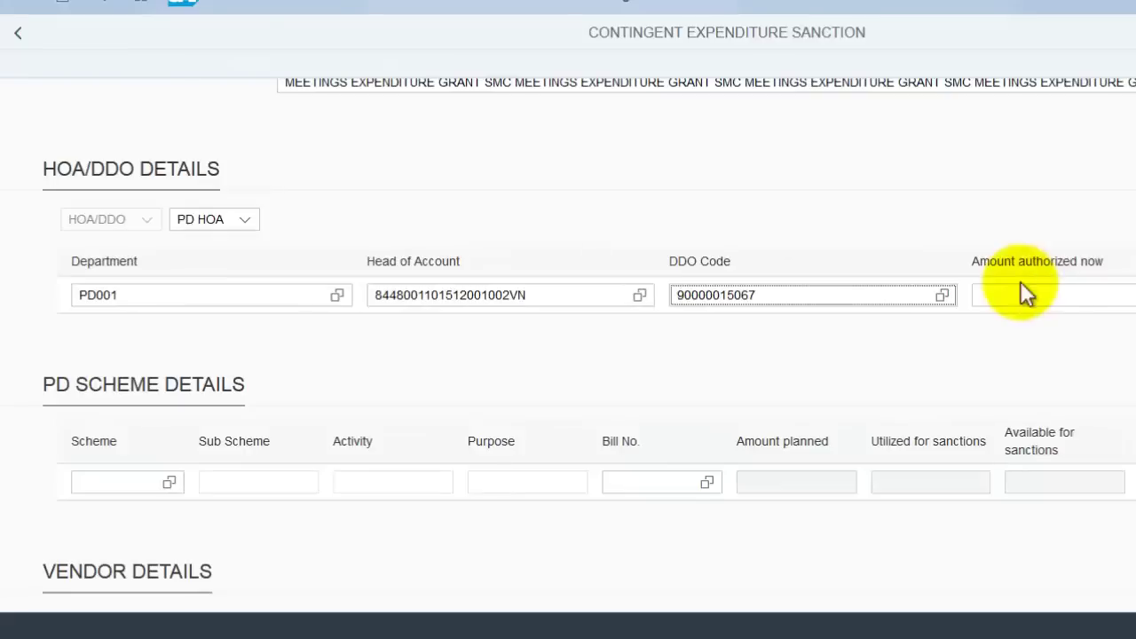
# - Enter 2110.00 as the amount authorized now
pyautogui.click(1067, 300)
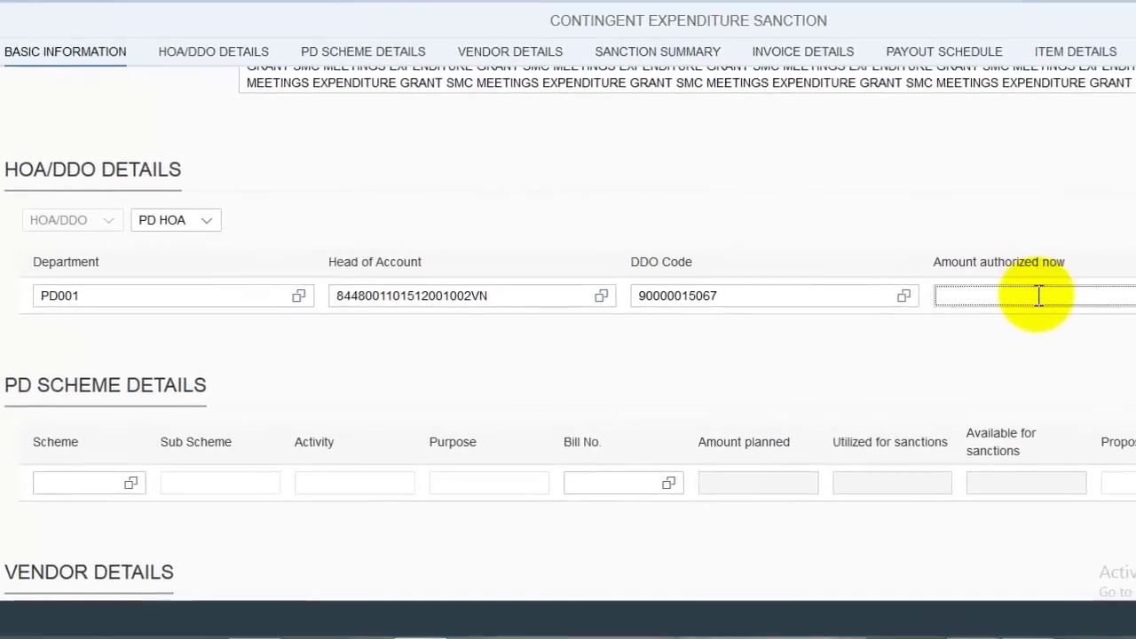
pyautogui.write('2110')
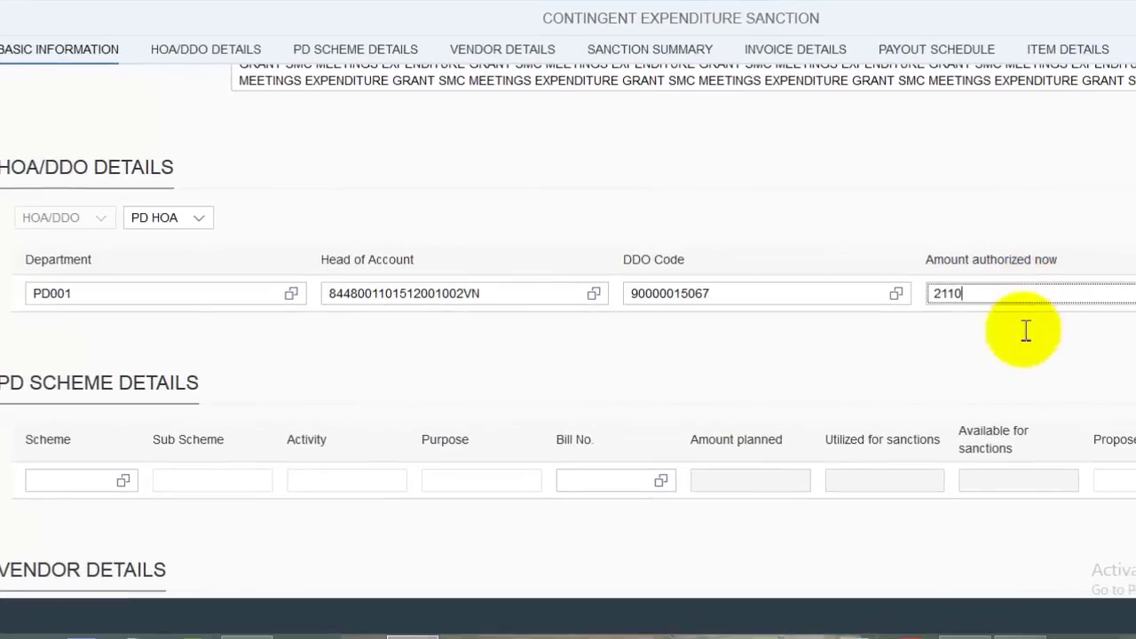
pyautogui.click(1021, 390)
pyautogui.scroll(-2, 556, 358)
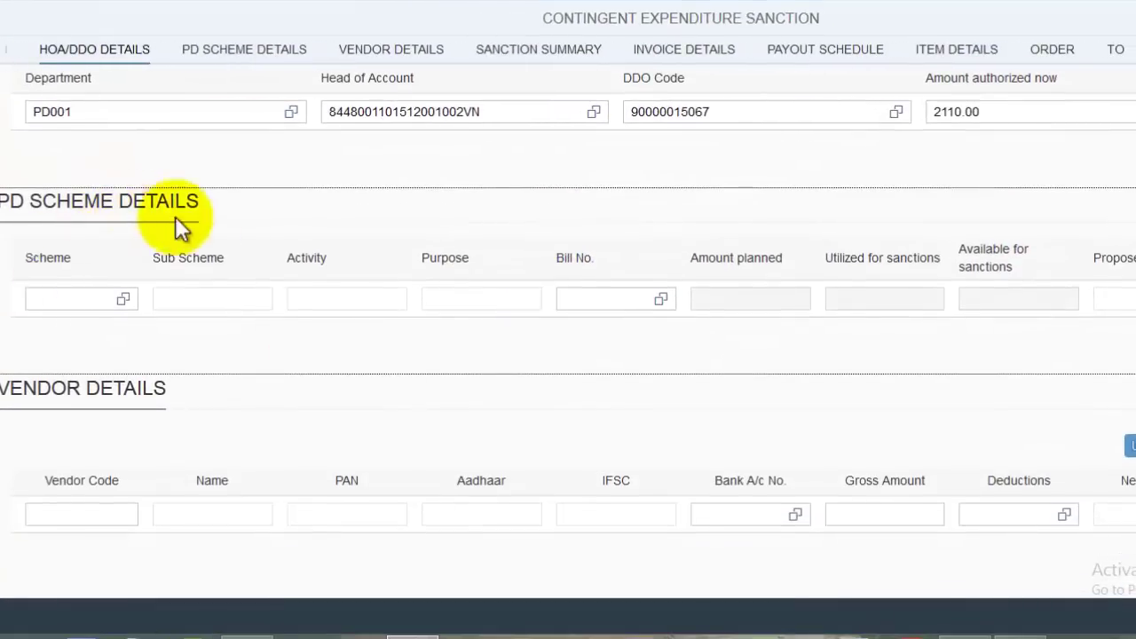
pyautogui.click(123, 299)
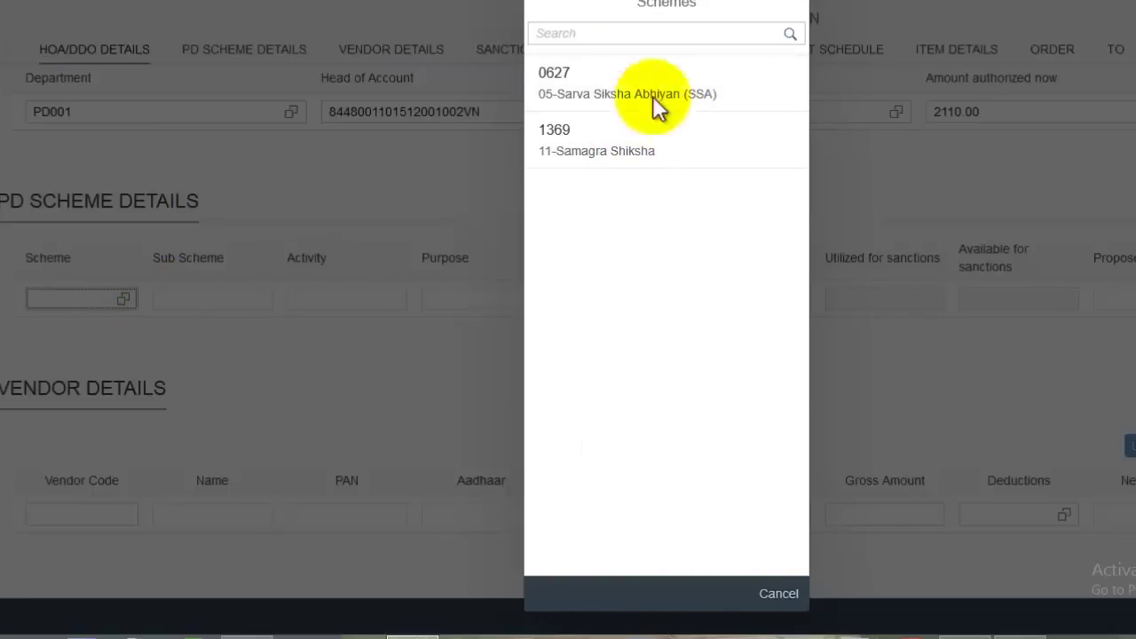
pyautogui.click(642, 149)
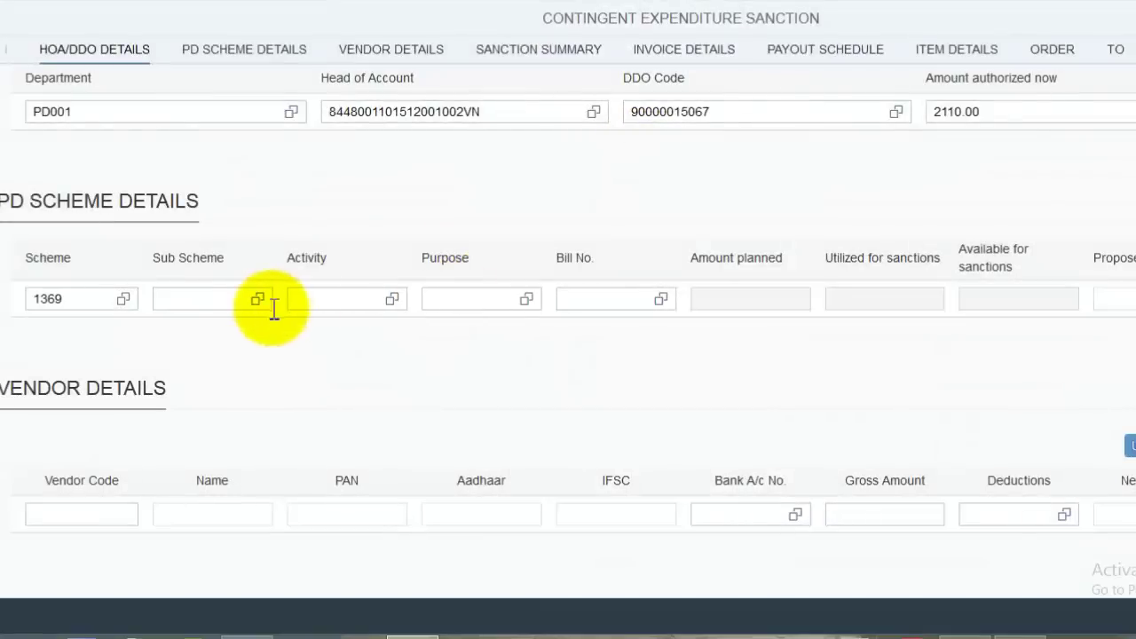
pyautogui.click(257, 299)
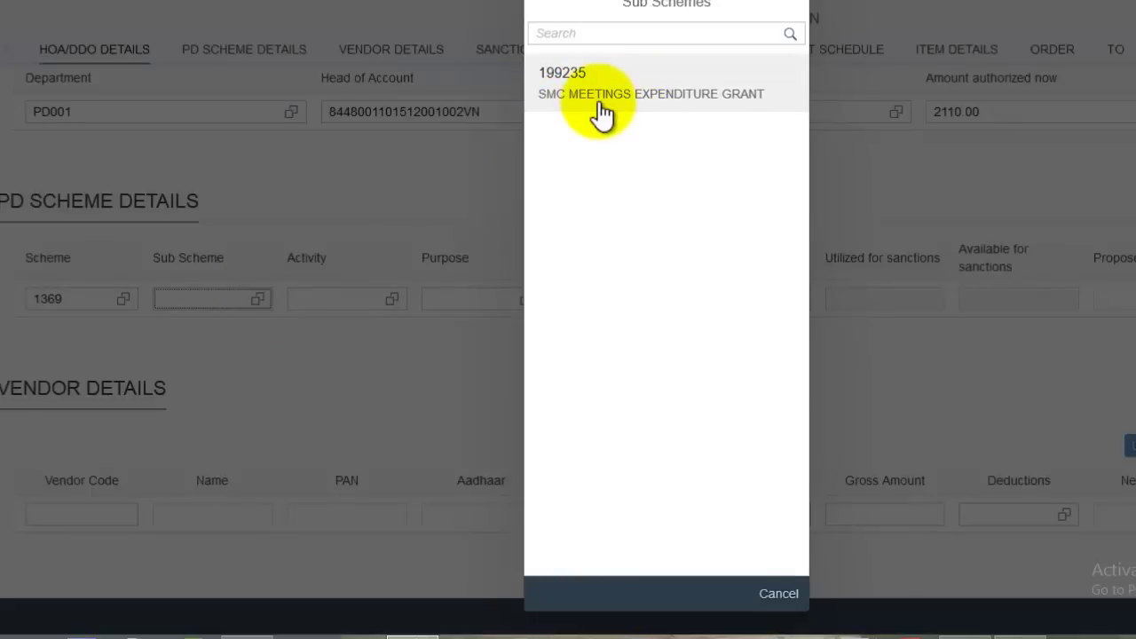
pyautogui.click(643, 104)
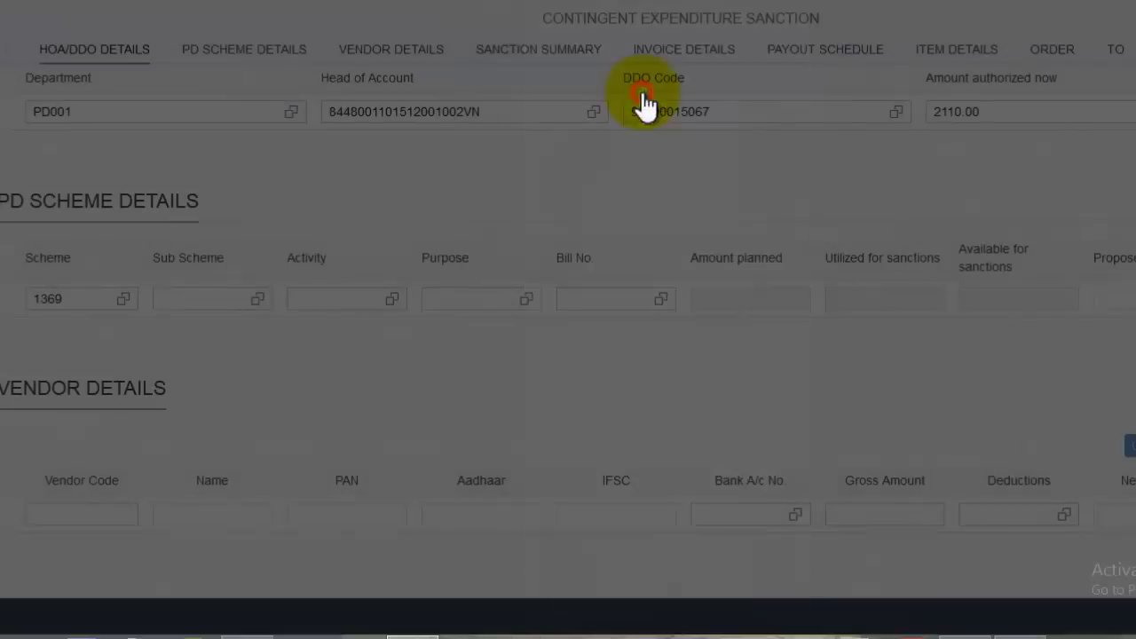
pyautogui.click(391, 299)
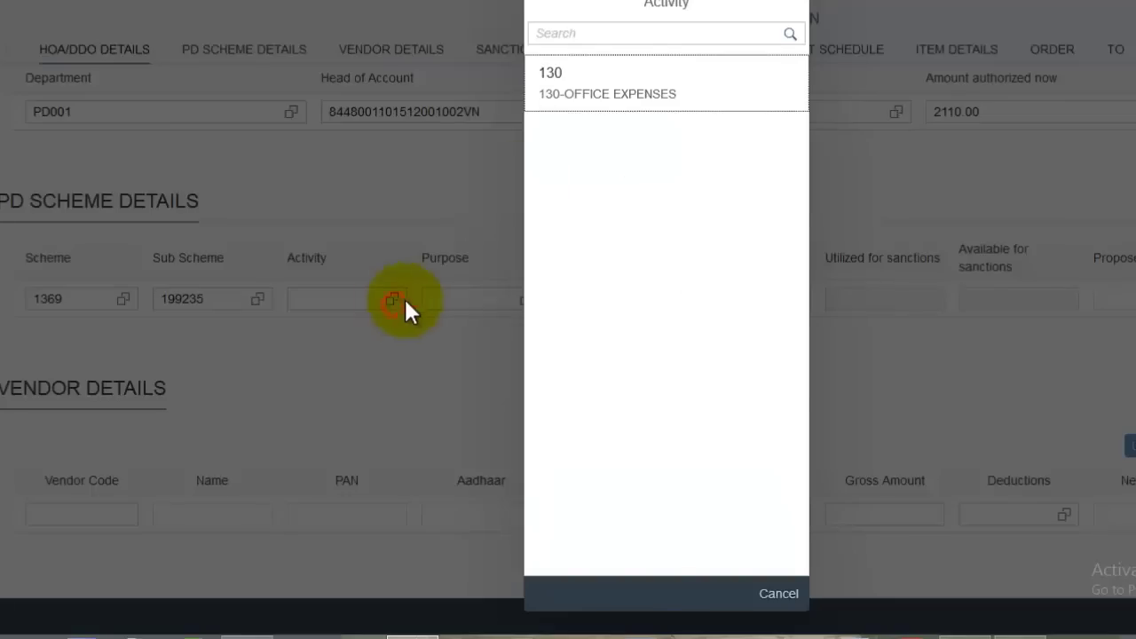
pyautogui.click(587, 105)
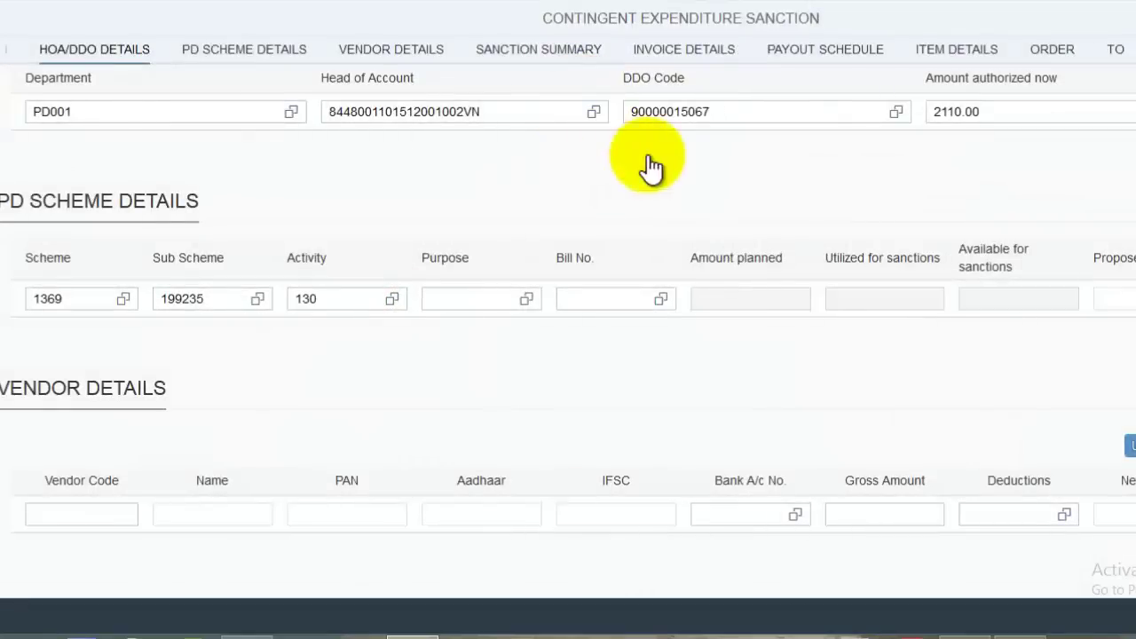
pyautogui.click(528, 297)
pyautogui.click(665, 94)
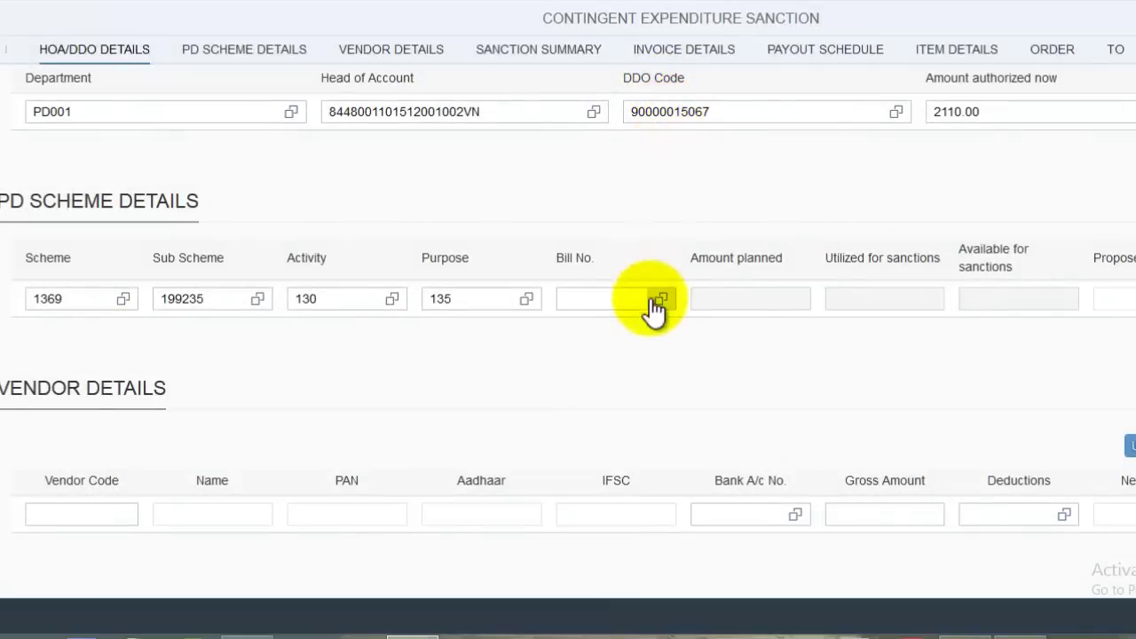
pyautogui.click(658, 300)
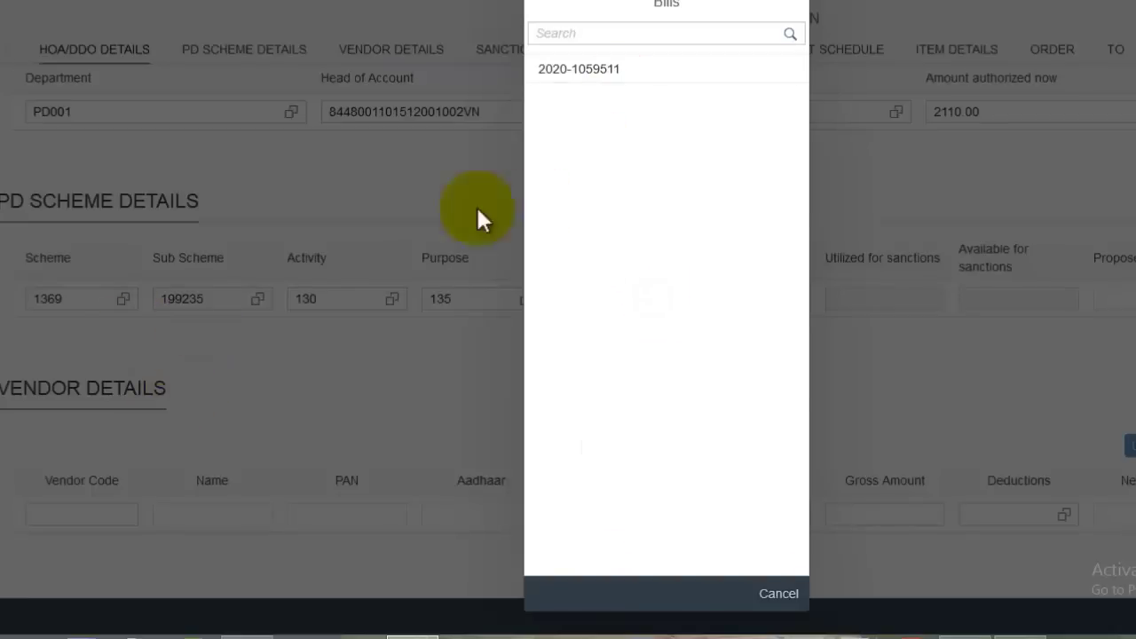
pyautogui.click(600, 78)
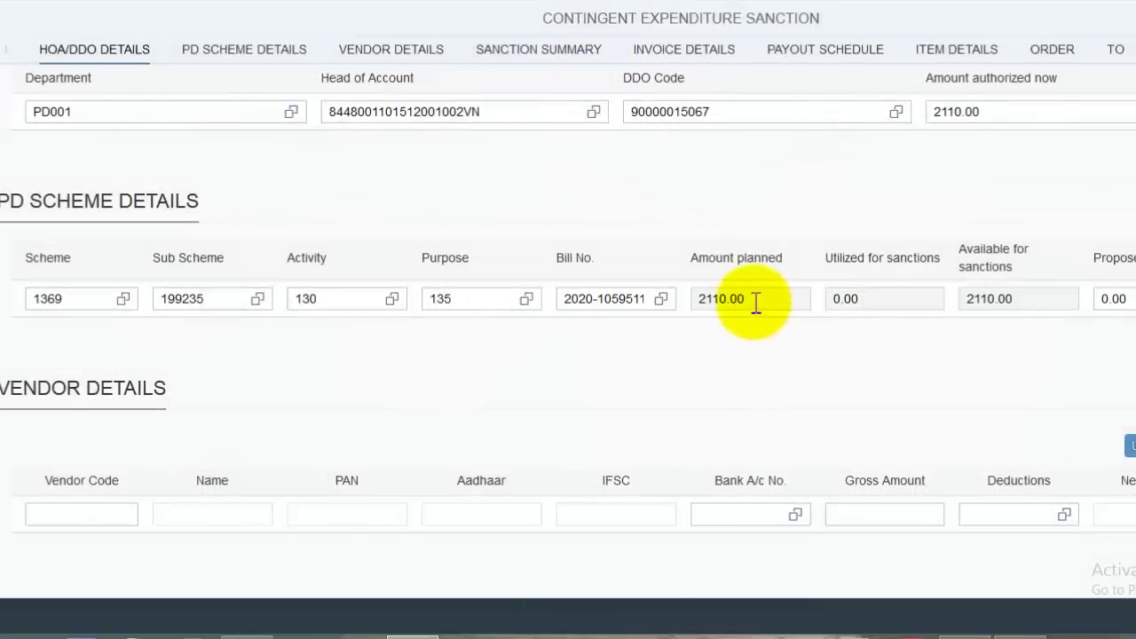
# - Set the proposed amount to 2110.00, correcting the mistyped 2100 after the alert
pyautogui.click(752, 298)
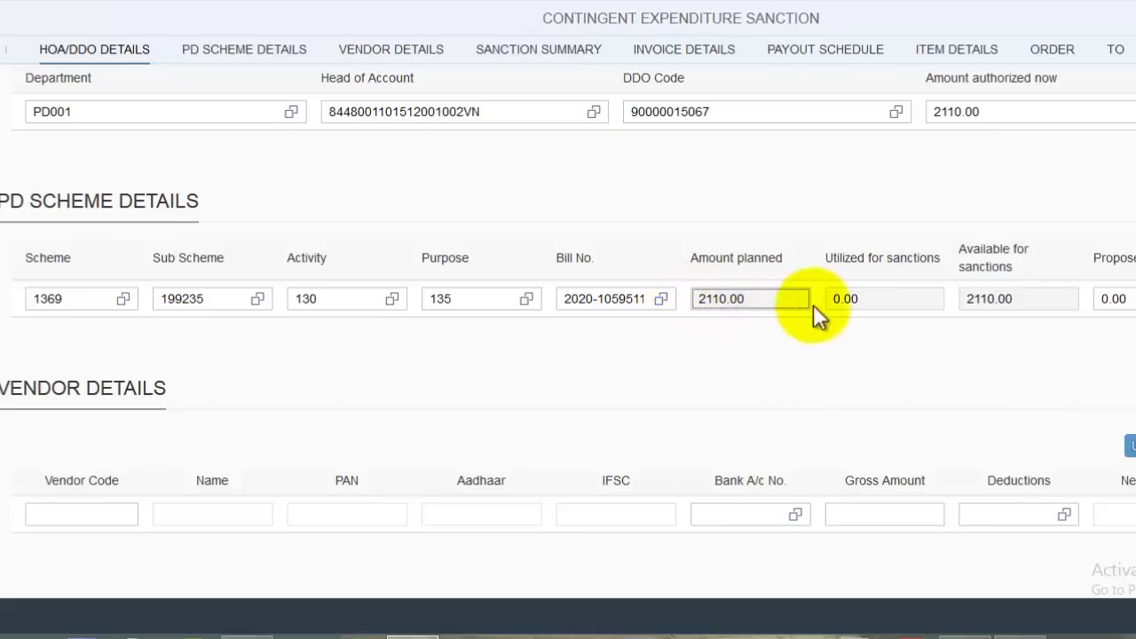
pyautogui.click(1100, 298)
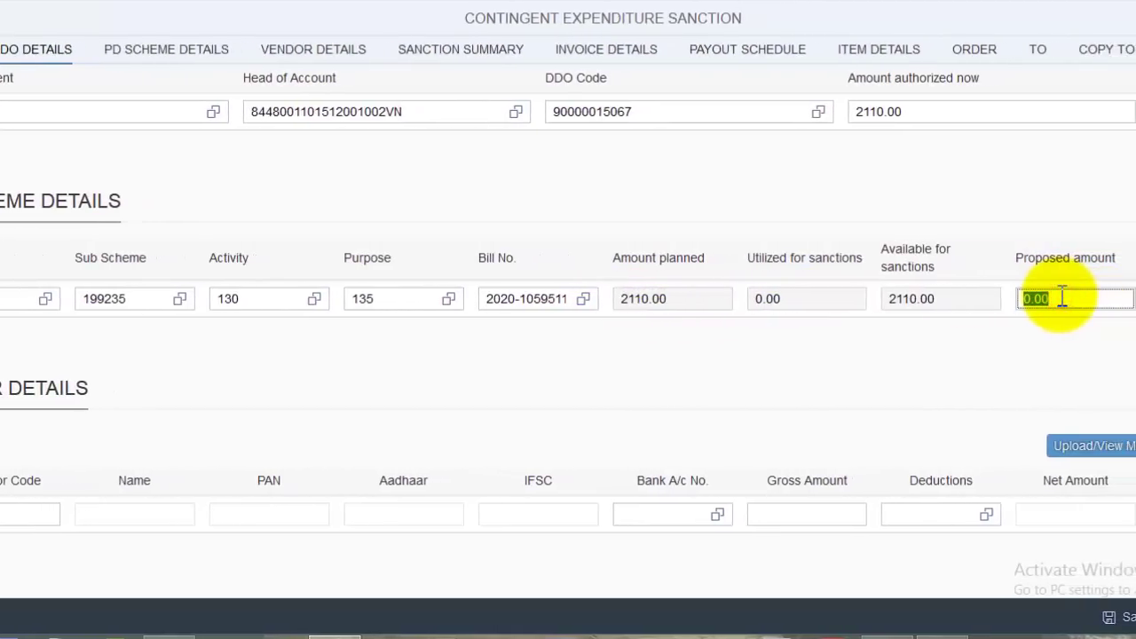
pyautogui.write('2100')
pyautogui.press('Tab')
pyautogui.click(778, 338)
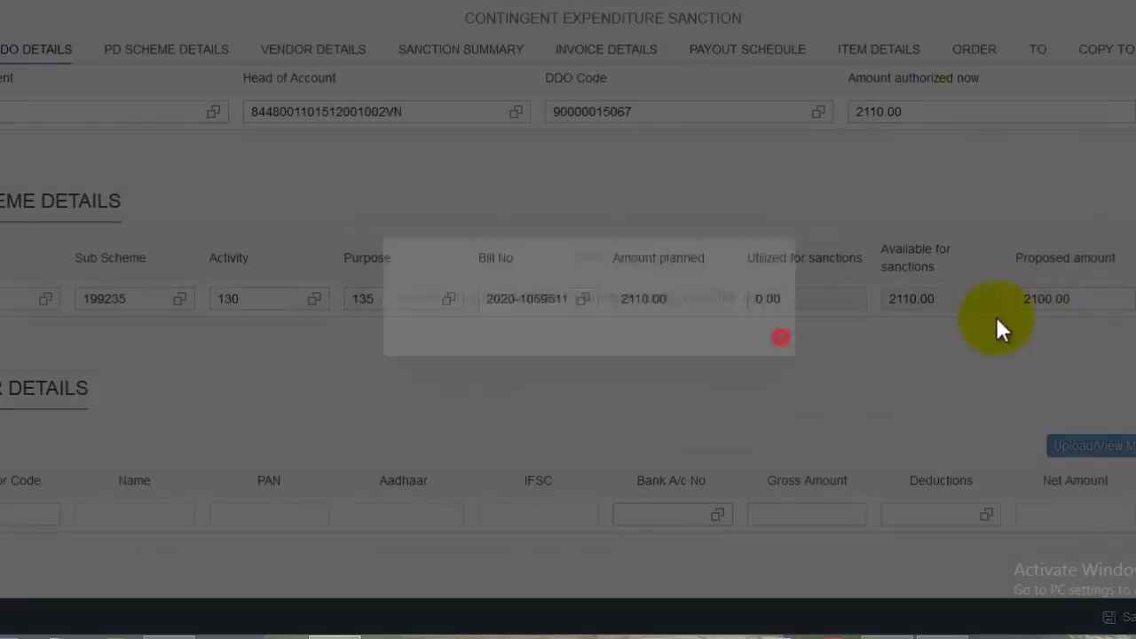
pyautogui.click(1077, 301)
pyautogui.doubleClick(1077, 302)
pyautogui.write('2110')
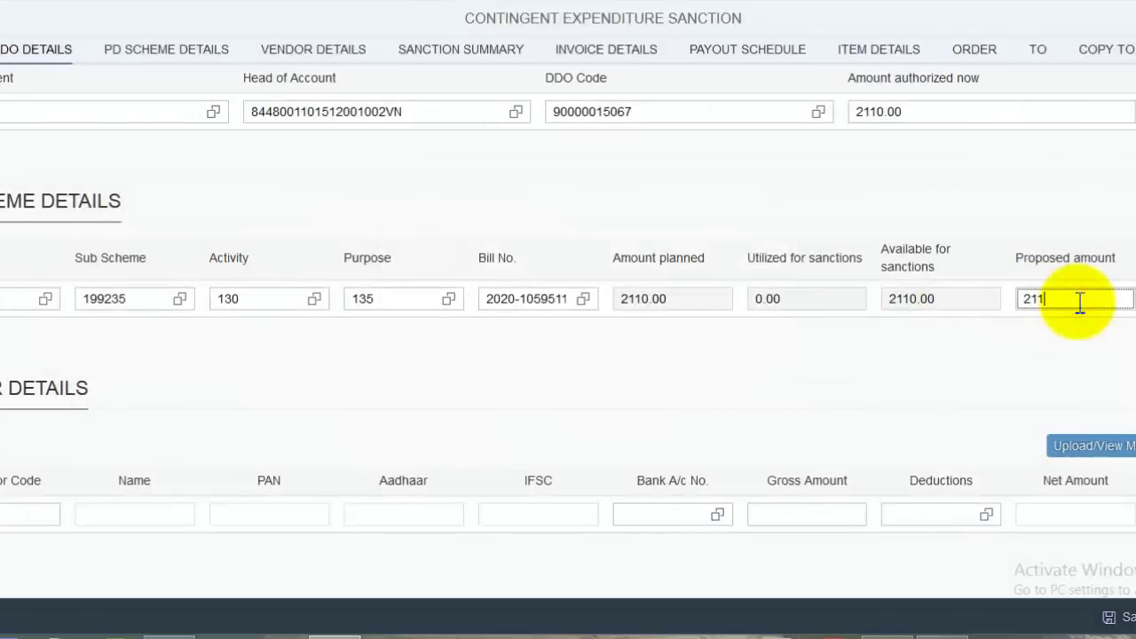
pyautogui.click(1071, 331)
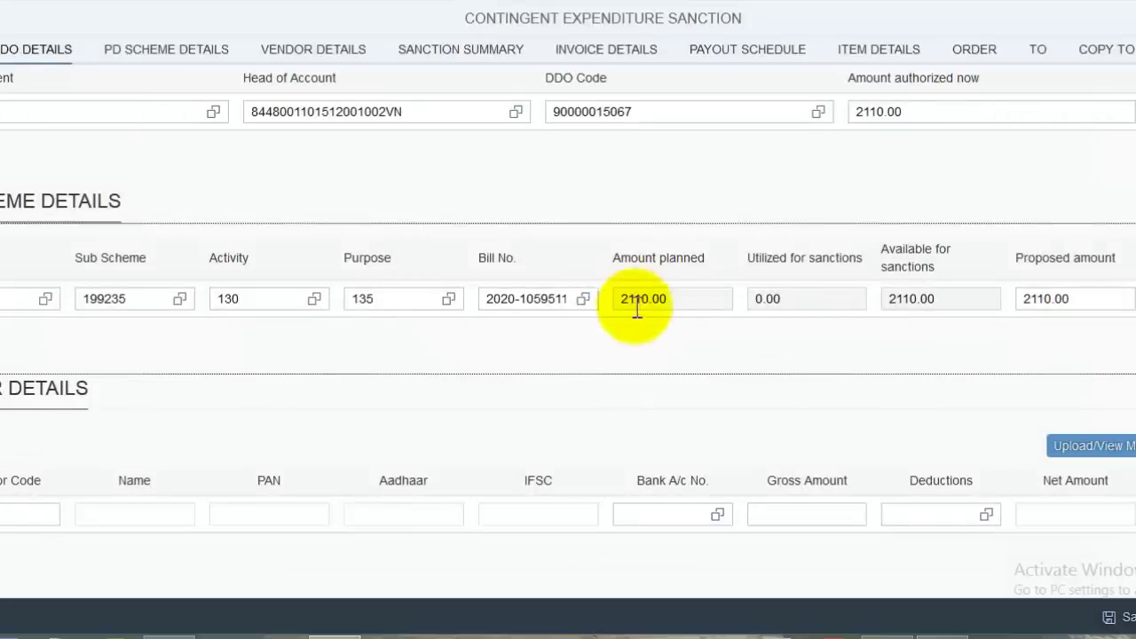
# - Enter the vendor code so identity and bank data auto-fill, and set gross amount 2110.00
pyautogui.scroll(-3, 429, 273)
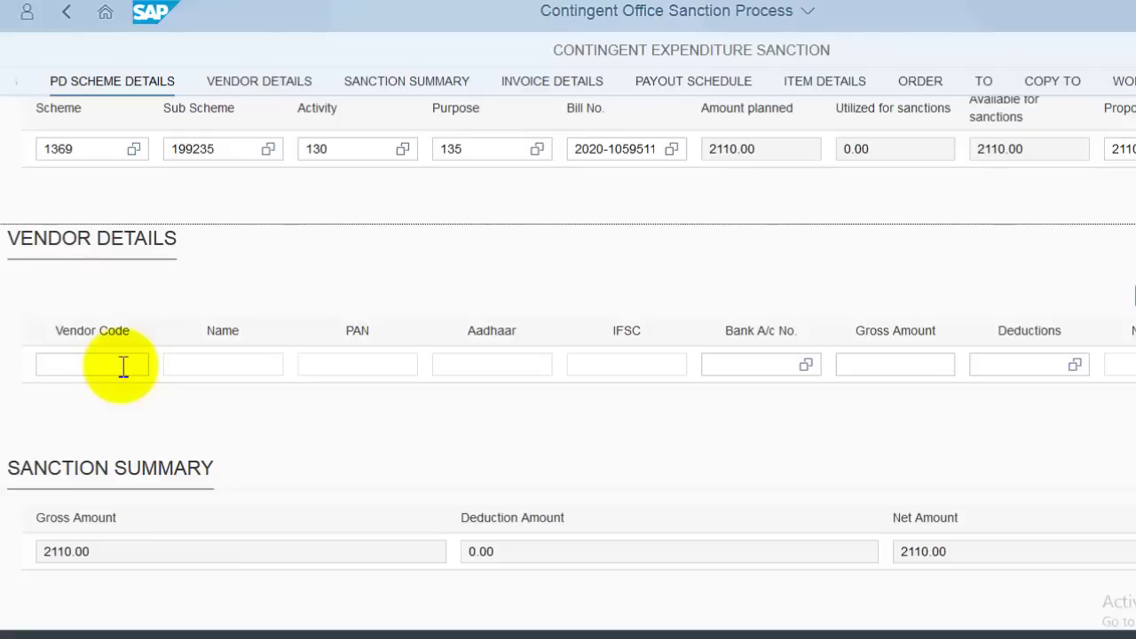
pyautogui.click(122, 367)
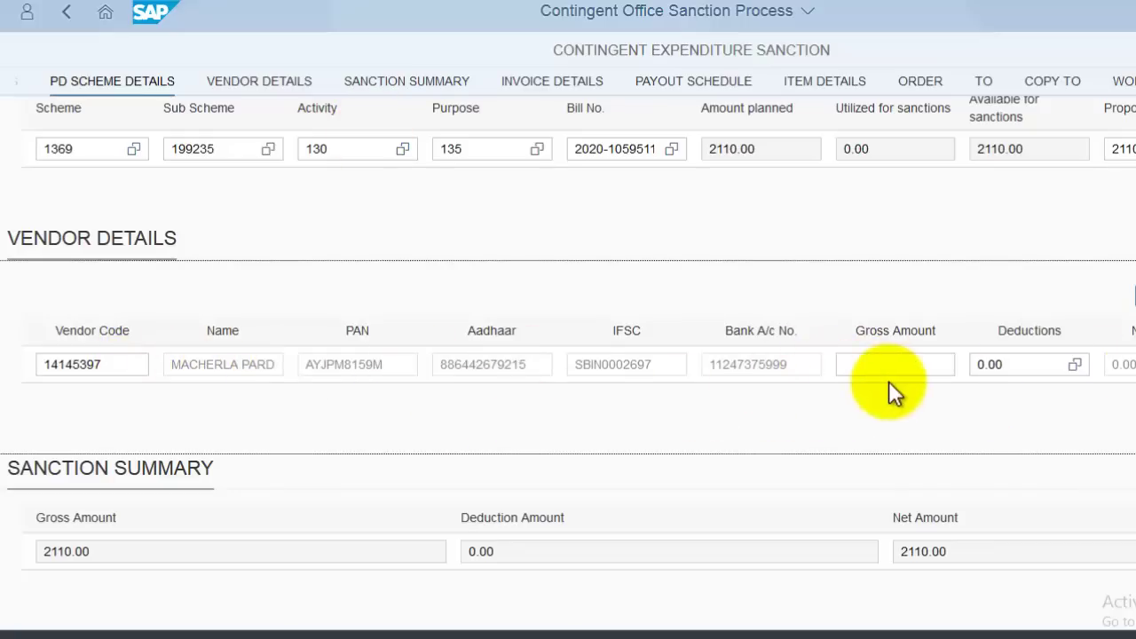
pyautogui.click(928, 360)
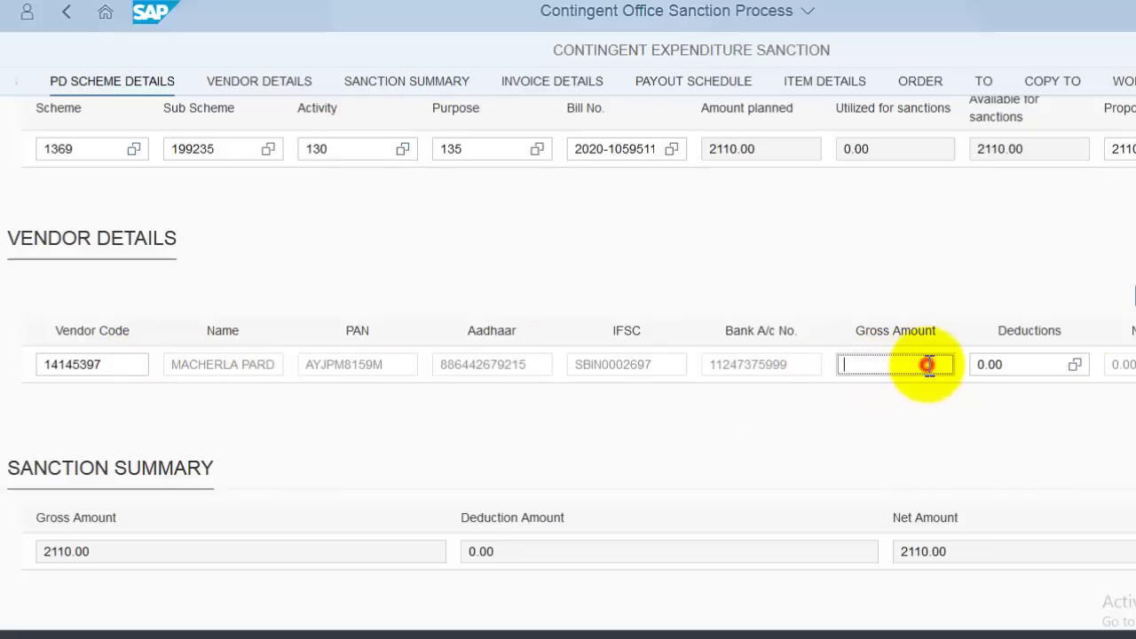
pyautogui.write('2110')
pyautogui.click(1133, 493)
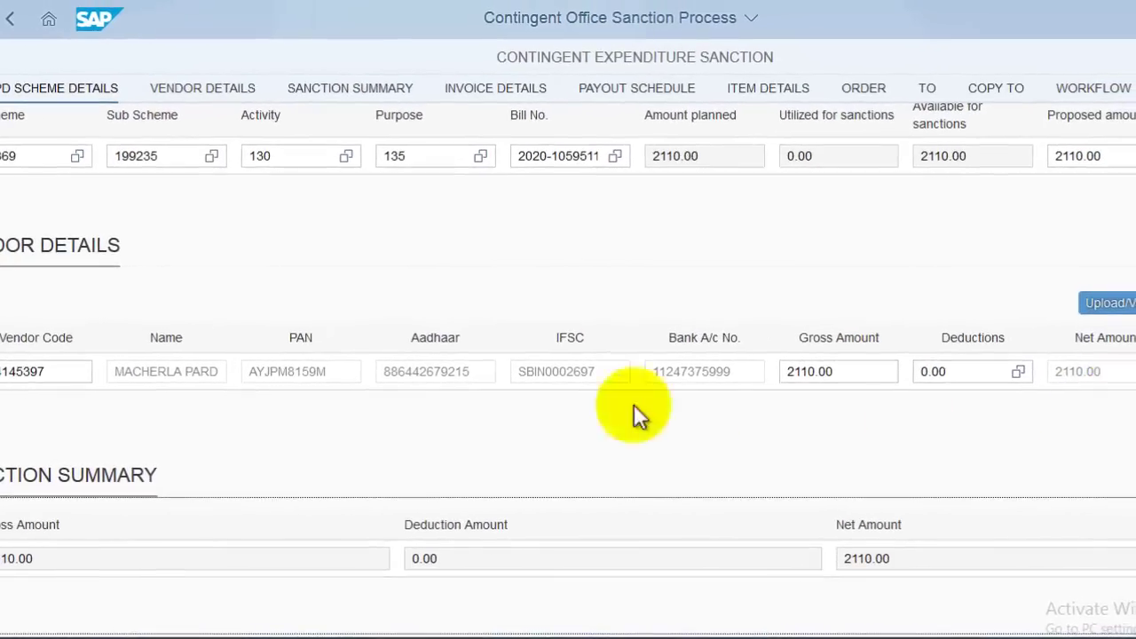
pyautogui.scroll(-5, 634, 413)
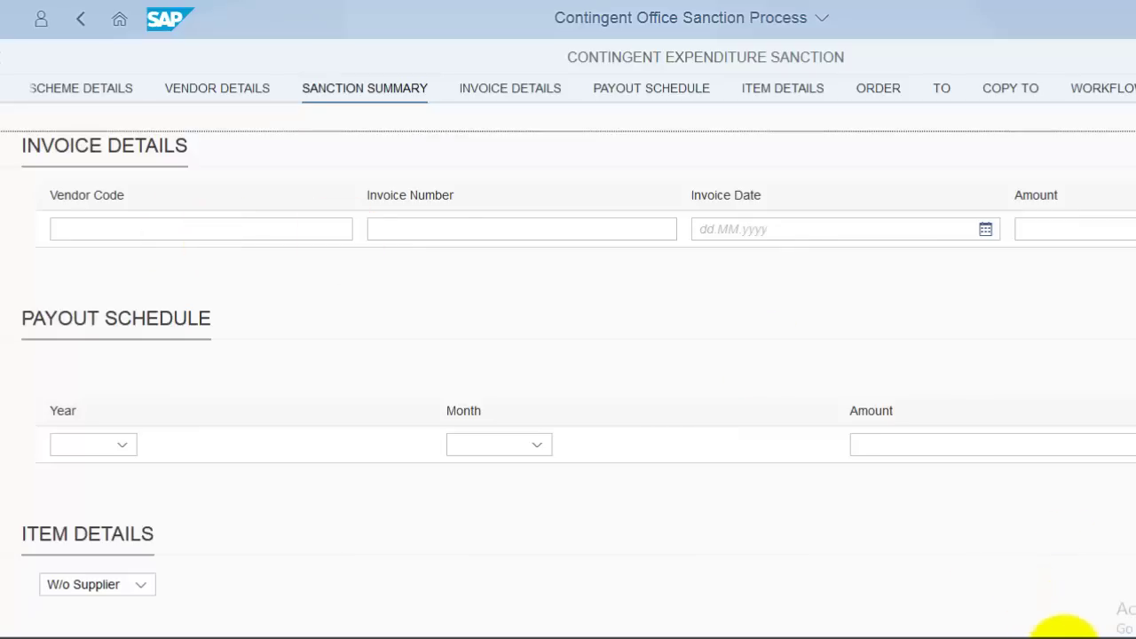
# - Enter invoice number L450, invoice date 03.09.2020 and invoice amount 2110.00
pyautogui.click(215, 265)
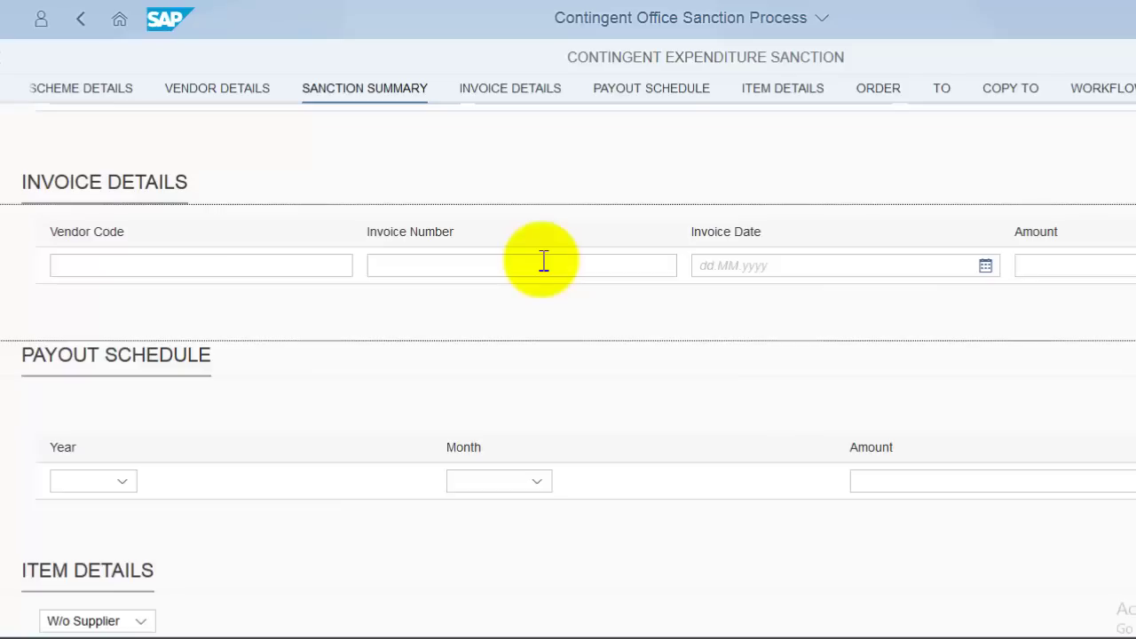
pyautogui.click(544, 260)
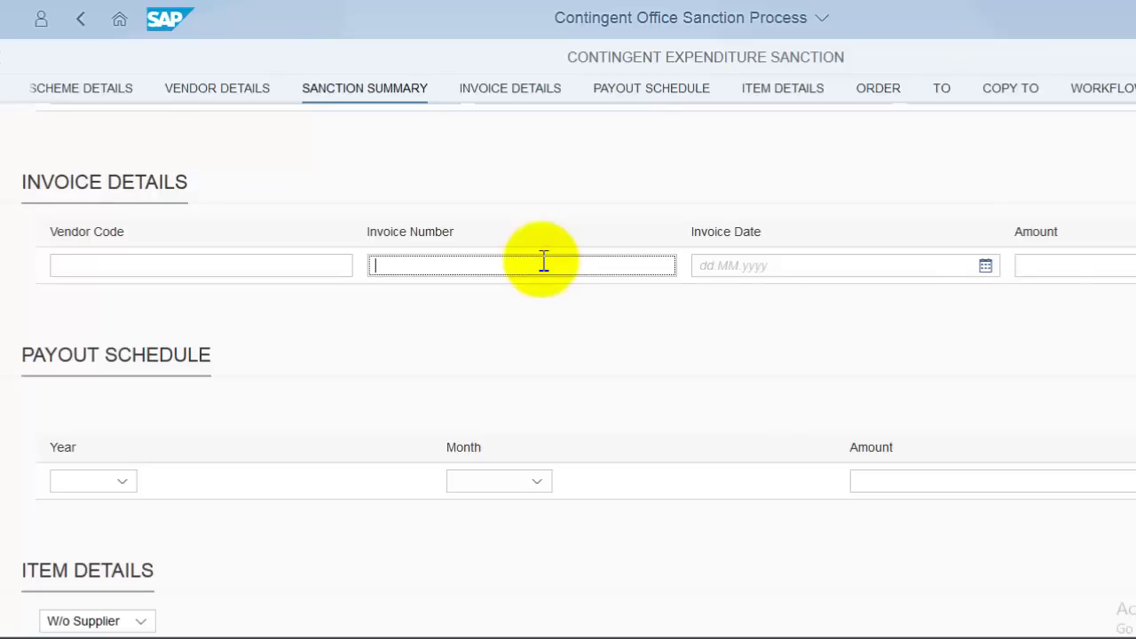
pyautogui.write('L')
pyautogui.write('YTESDDFF')
pyautogui.press('BackSpace')
pyautogui.press('BackSpace')
pyautogui.press('BackSpace')
pyautogui.press('BackSpace')
pyautogui.press('BackSpace')
pyautogui.press('BackSpace')
pyautogui.press('BackSpace')
pyautogui.press('BackSpace')
pyautogui.write('450')
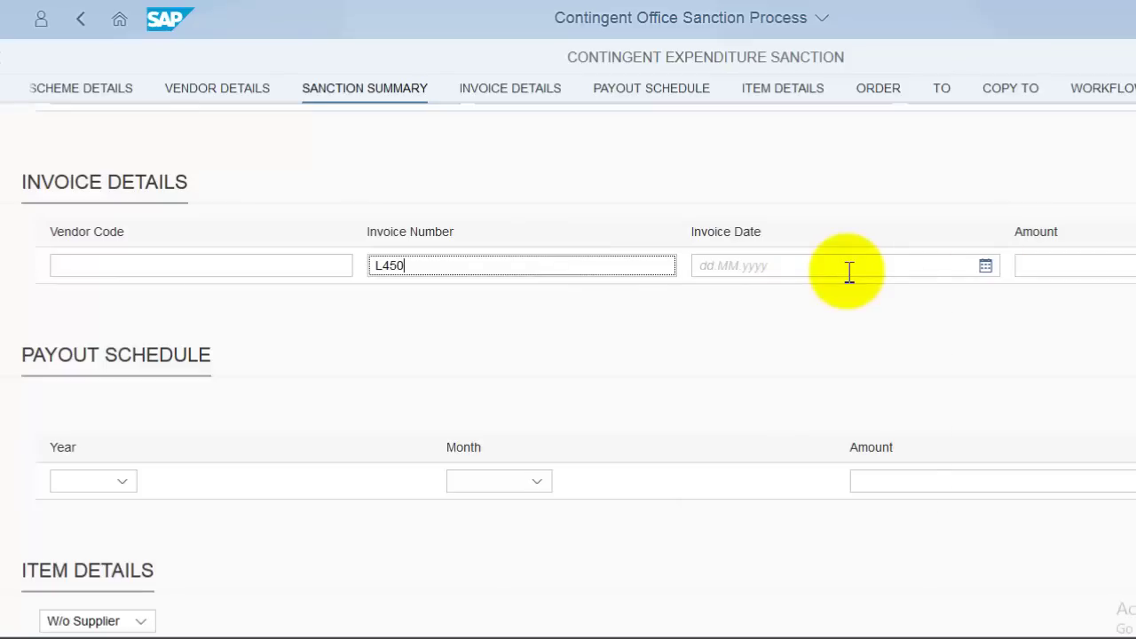
pyautogui.click(985, 265)
pyautogui.click(859, 355)
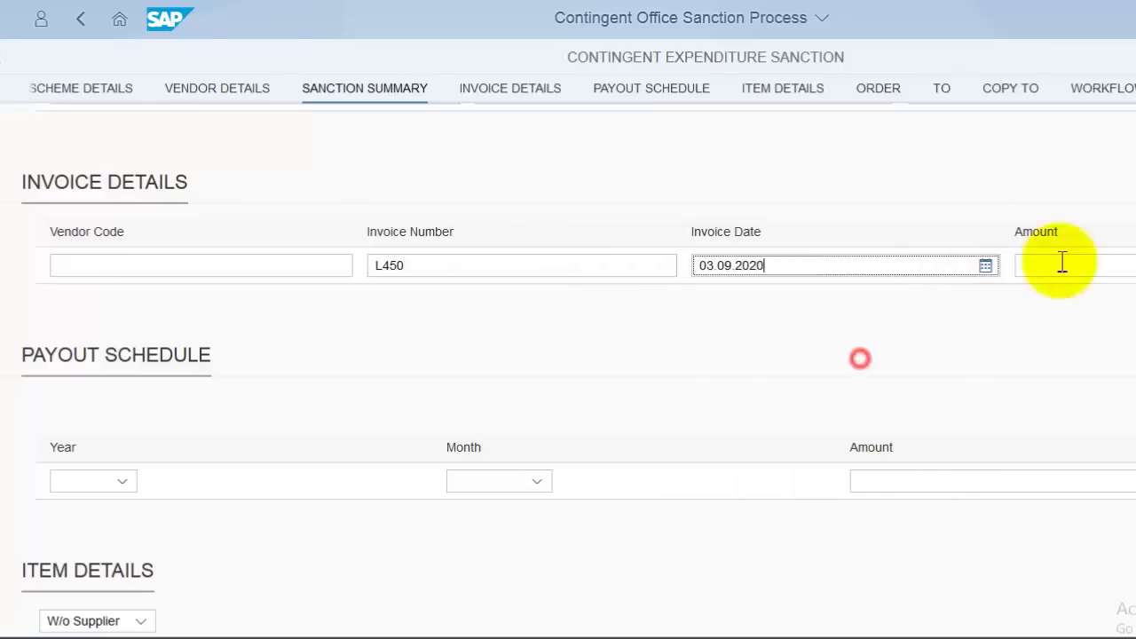
pyautogui.click(1118, 274)
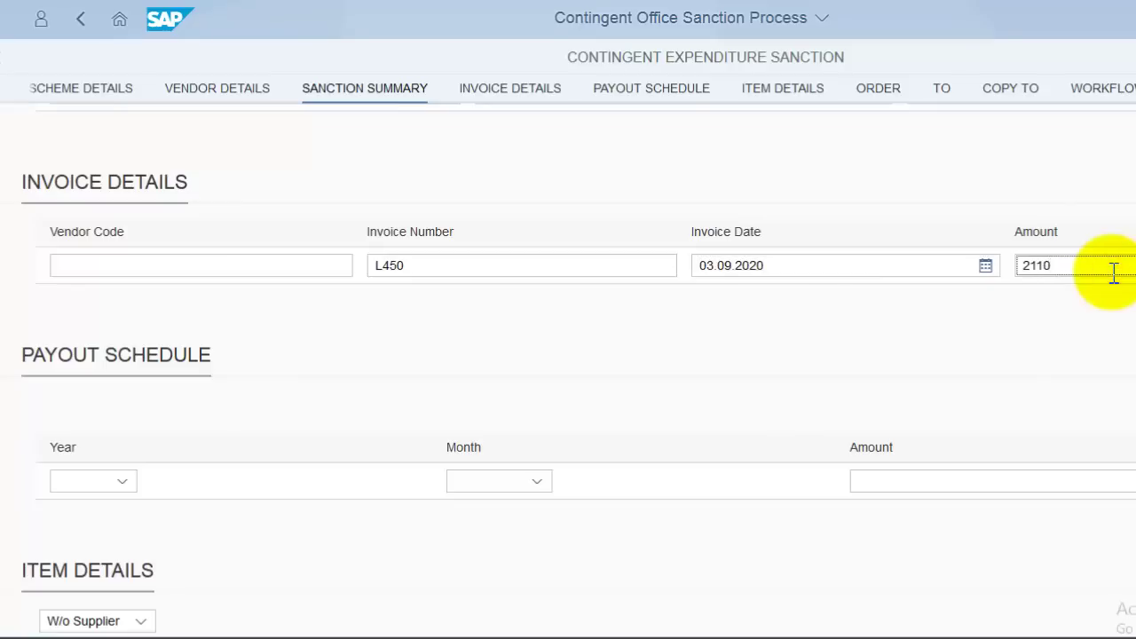
pyautogui.write('2110')
pyautogui.click(931, 367)
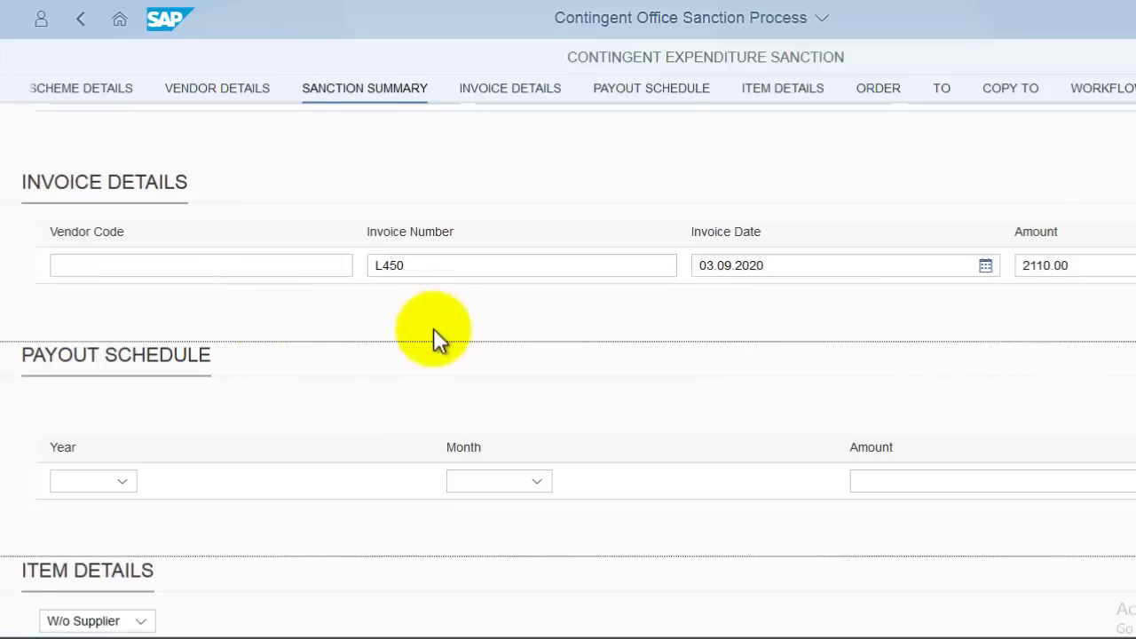
pyautogui.scroll(-2, 222, 381)
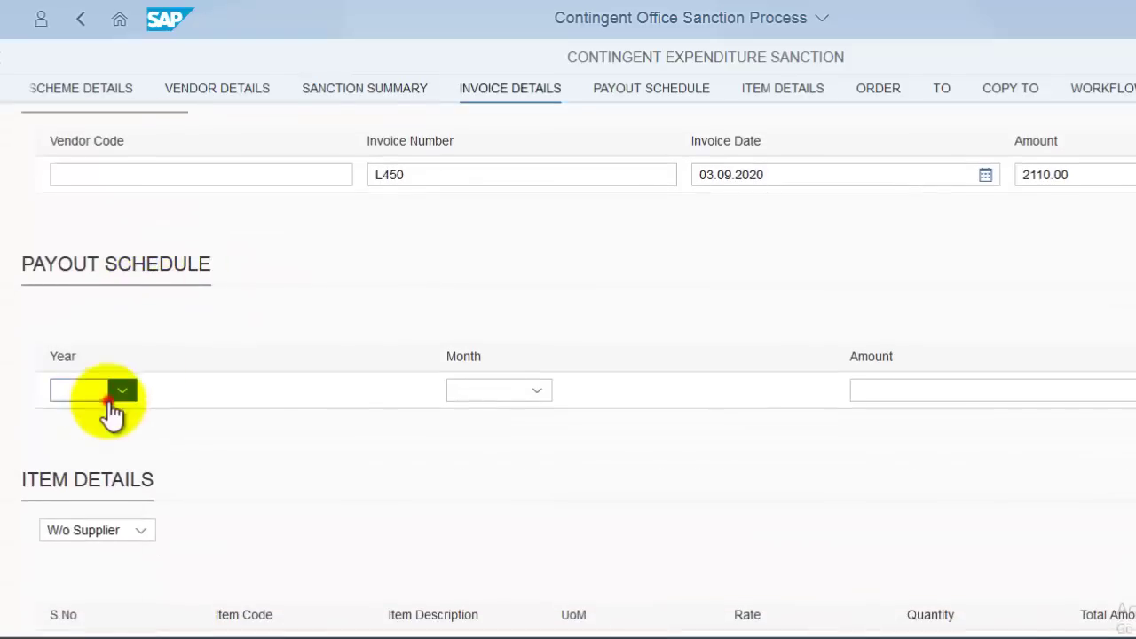
# - Set the payout schedule to September 2020 with amount 2110
pyautogui.click(111, 404)
pyautogui.click(106, 444)
pyautogui.click(511, 390)
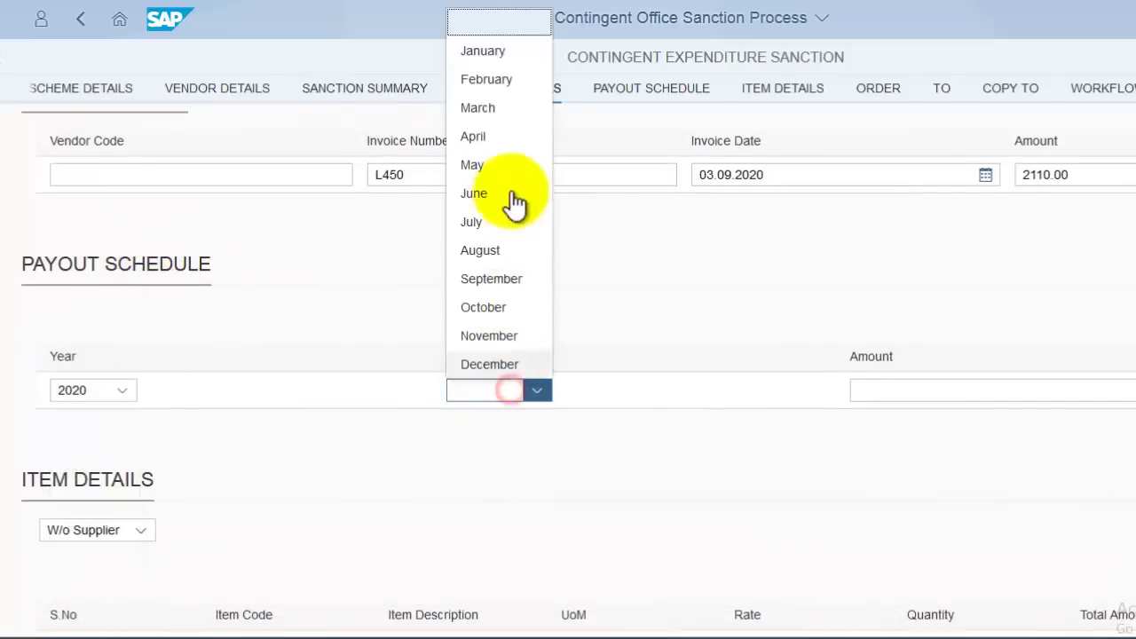
pyautogui.click(506, 278)
pyautogui.click(911, 395)
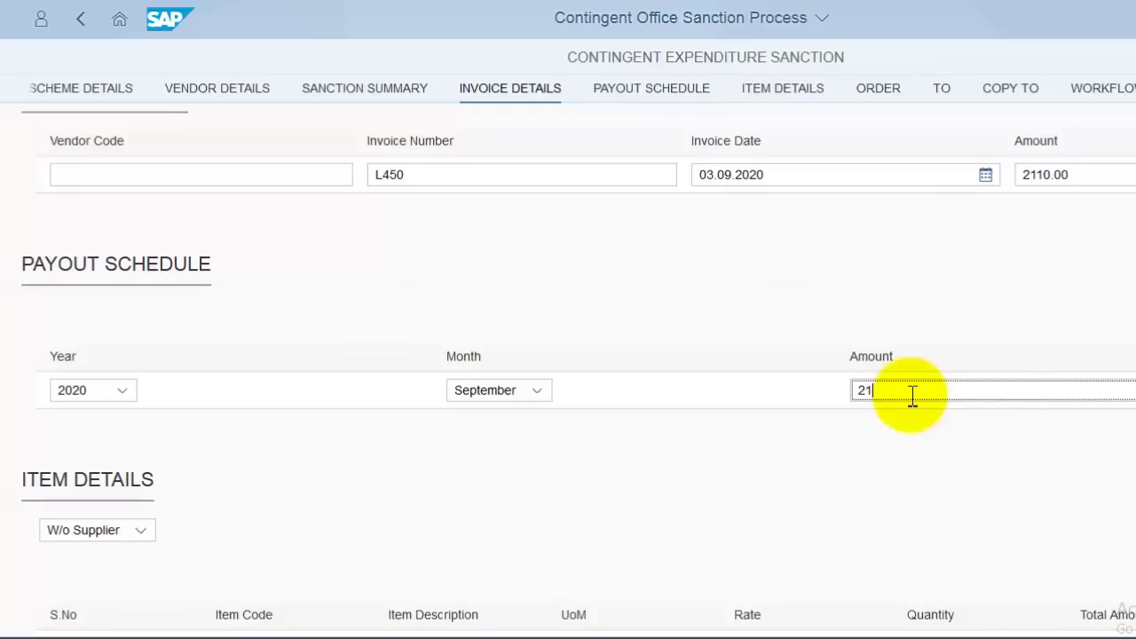
pyautogui.write('2110')
pyautogui.scroll(-6, 77, 477)
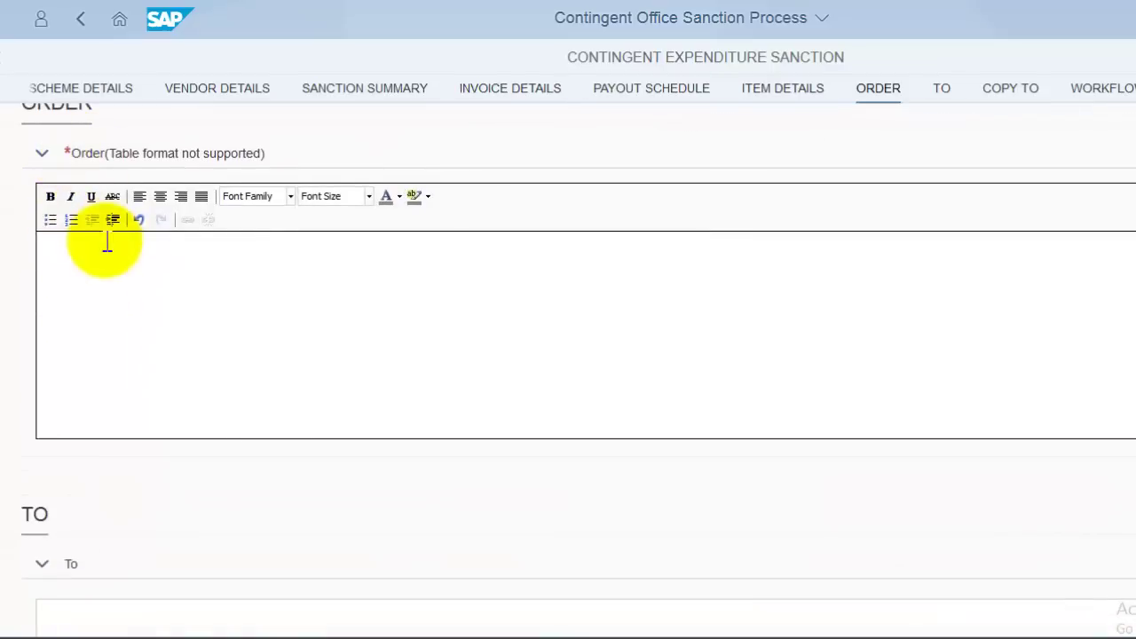
# - Paste 'SMC MEETINGS EXPENDITURE GRANT' several times into the Order description editor
pyautogui.scroll(1, 97, 346)
pyautogui.click(96, 353)
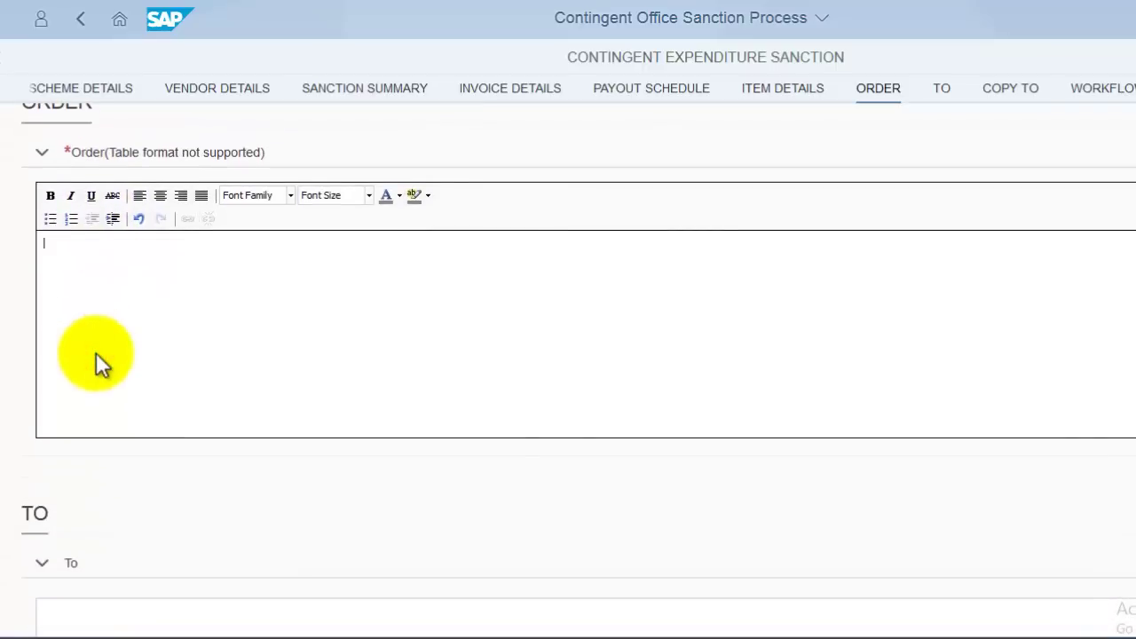
pyautogui.scroll(15, 268, 320)
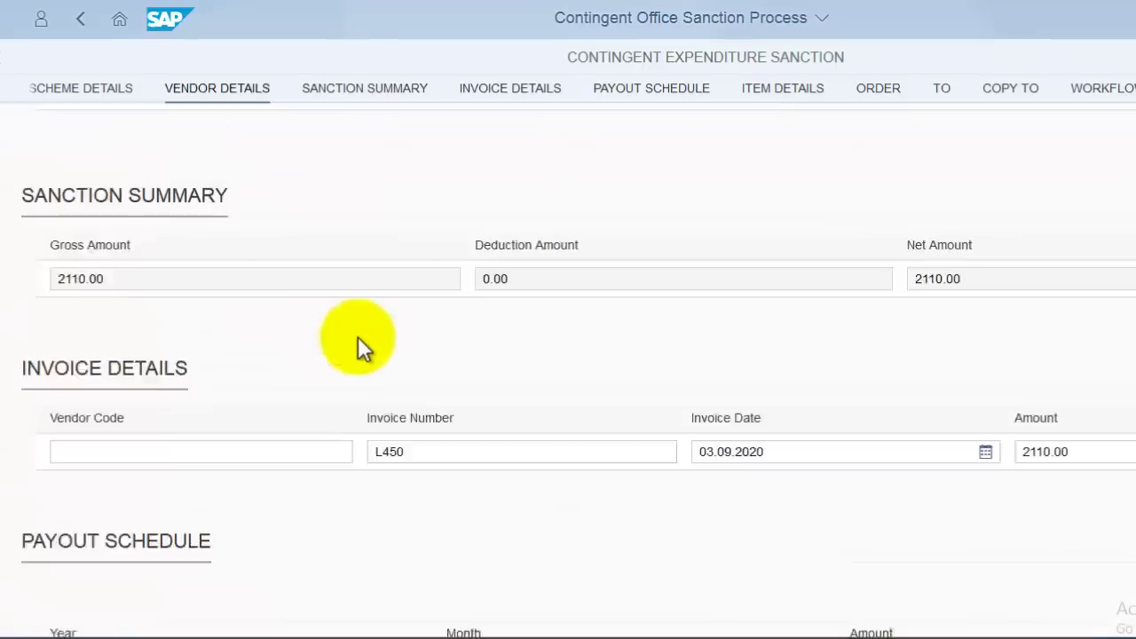
pyautogui.scroll(5, 457, 296)
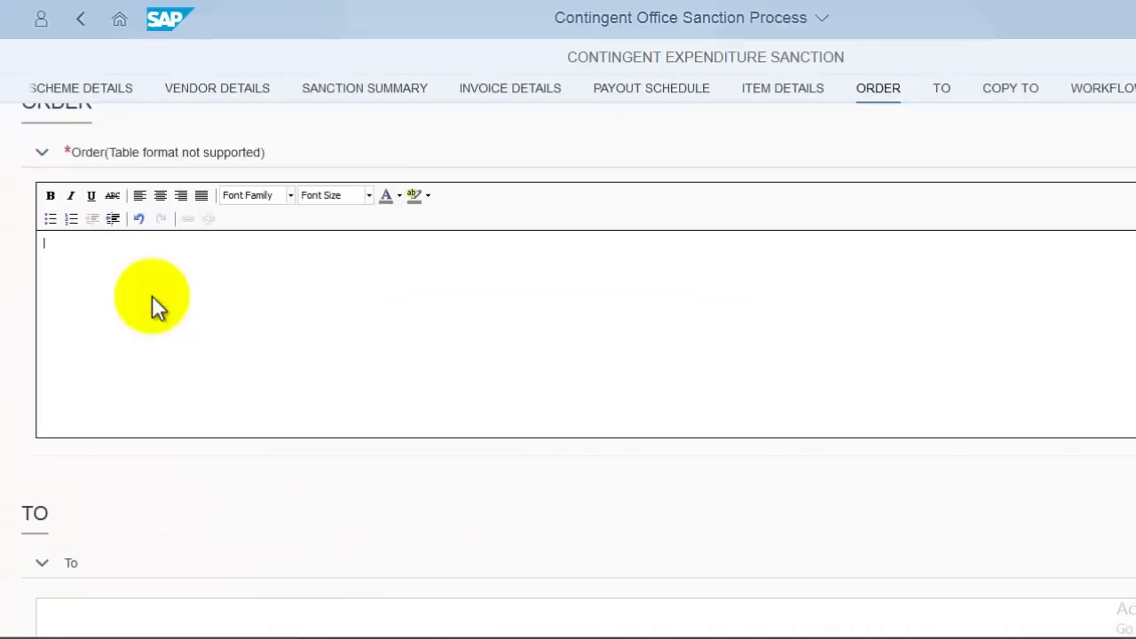
pyautogui.write('SMC MEETINGS EXPENDITURE GRANT')
pyautogui.hotkey('ctrl', 'v')
pyautogui.hotkey('ctrl', 'v')
pyautogui.hotkey('ctrl', 'v')
pyautogui.hotkey('ctrl', 'v')
pyautogui.hotkey('ctrl', 'v')
pyautogui.hotkey('ctrl', 'v')
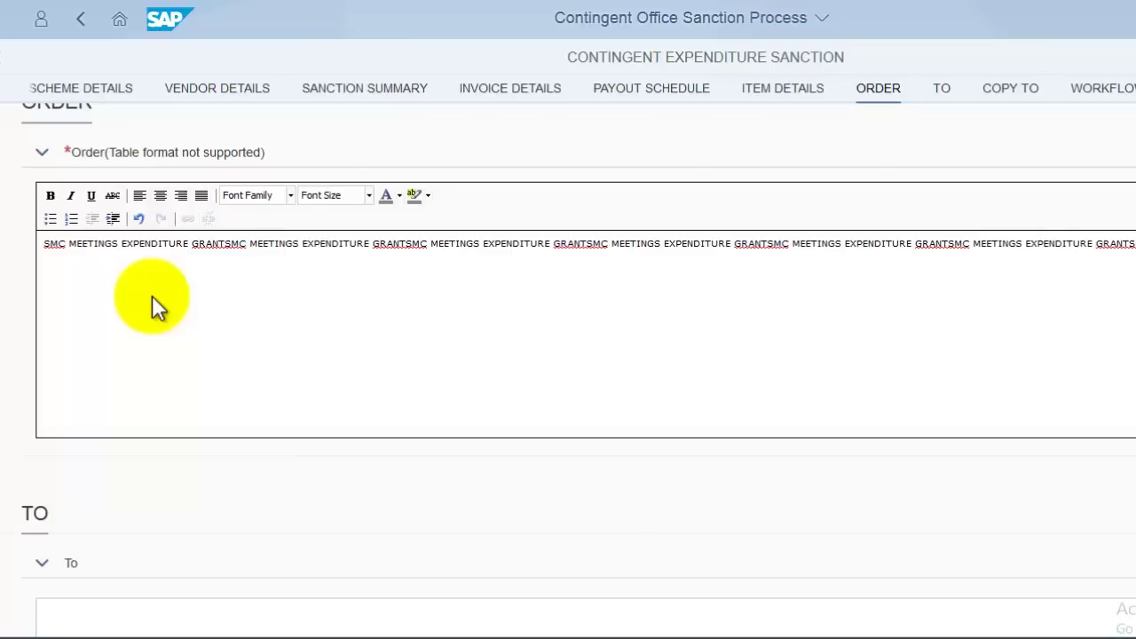
pyautogui.write('SMC MEETINGS EXPENDITURE GRANT')
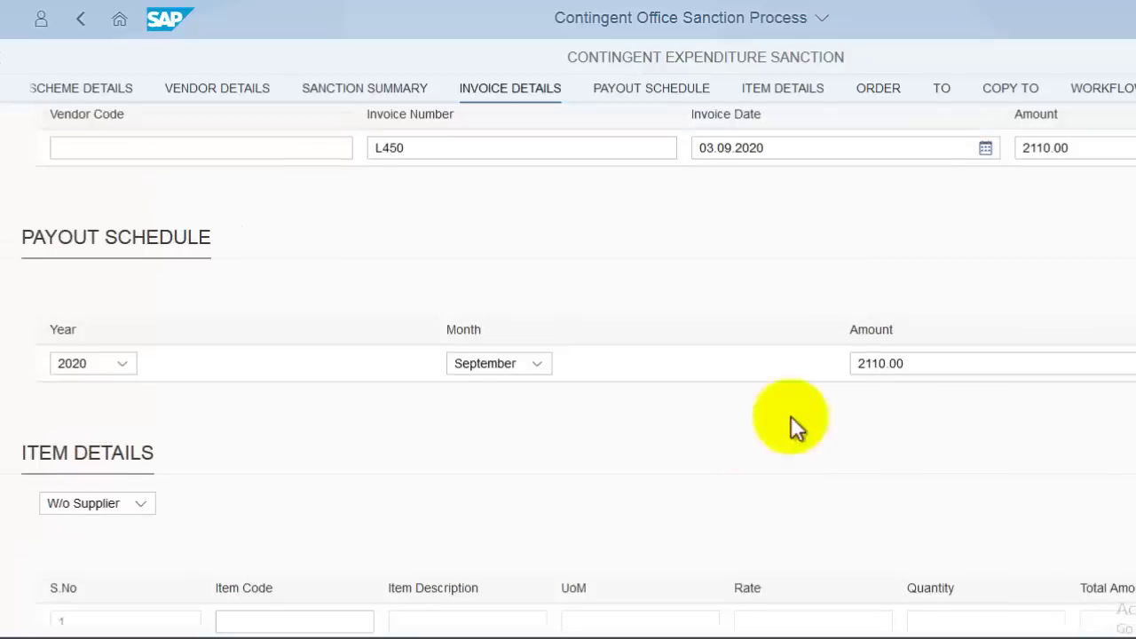
pyautogui.scroll(1, 790, 416)
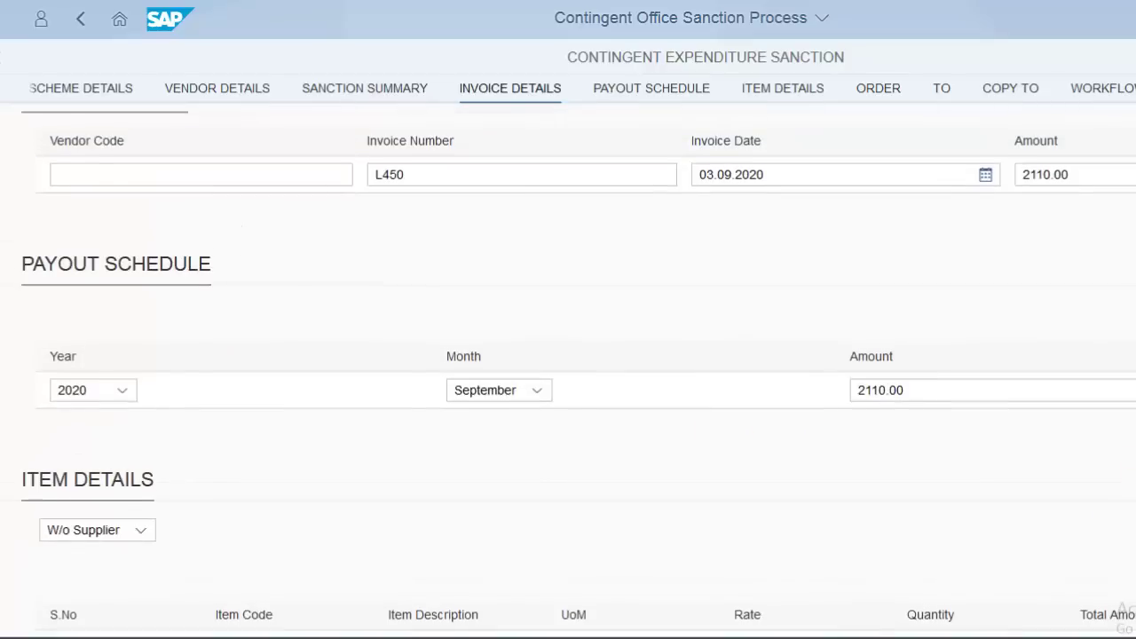
pyautogui.scroll(2, 703, 408)
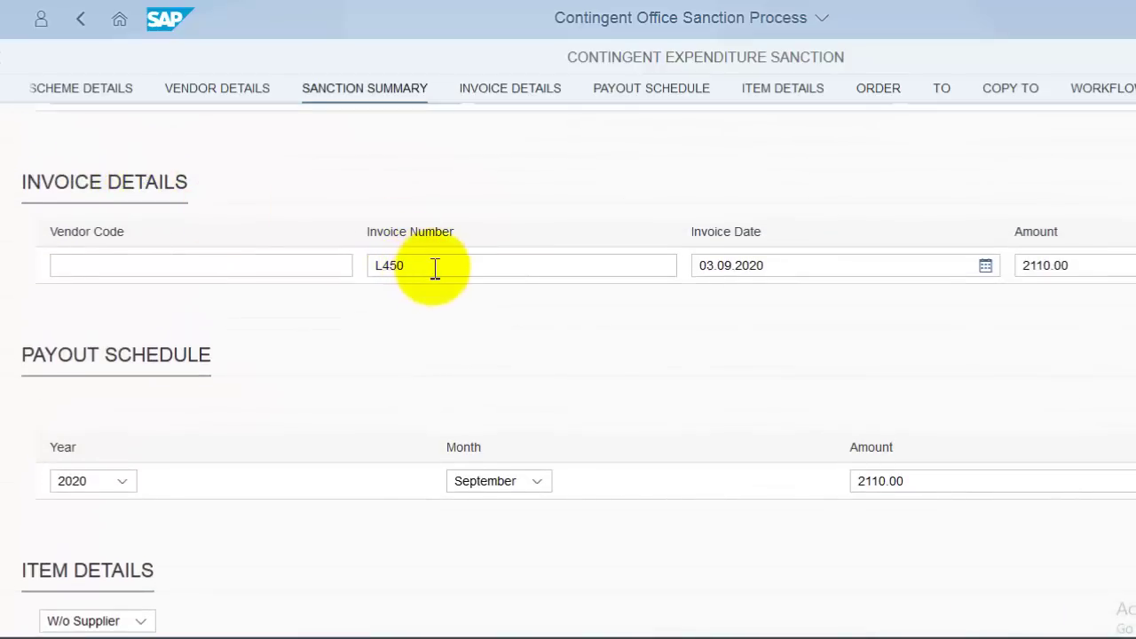
# - Save the sanction order, dismissing the 250-character description error, and acknowledge the save confirmation
pyautogui.click(380, 269)
pyautogui.doubleClick(381, 269)
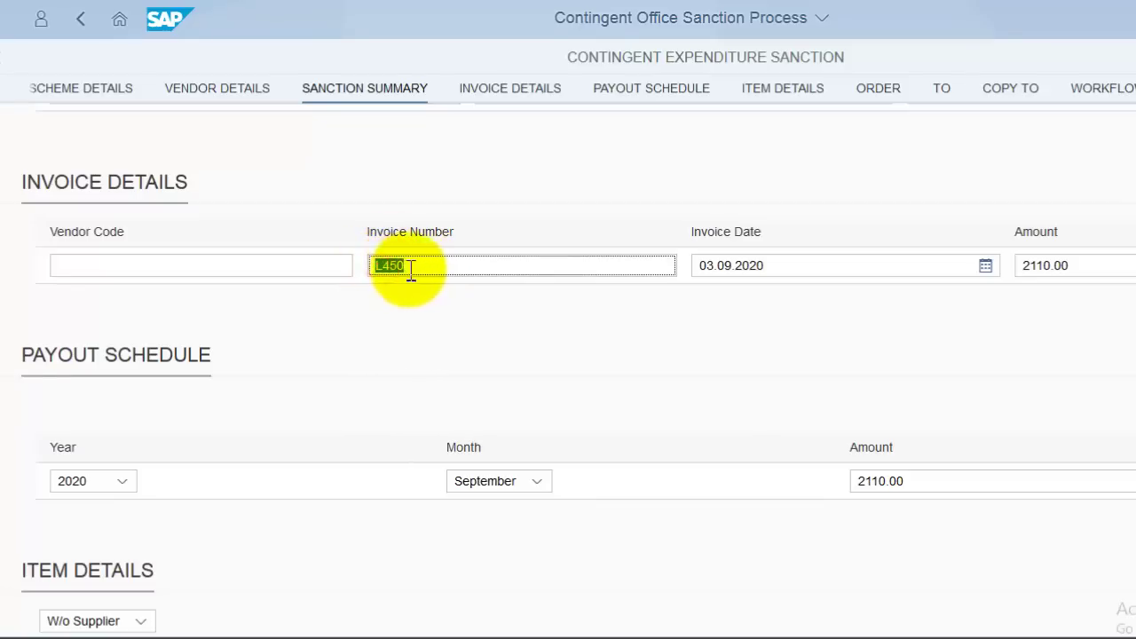
pyautogui.click(386, 269)
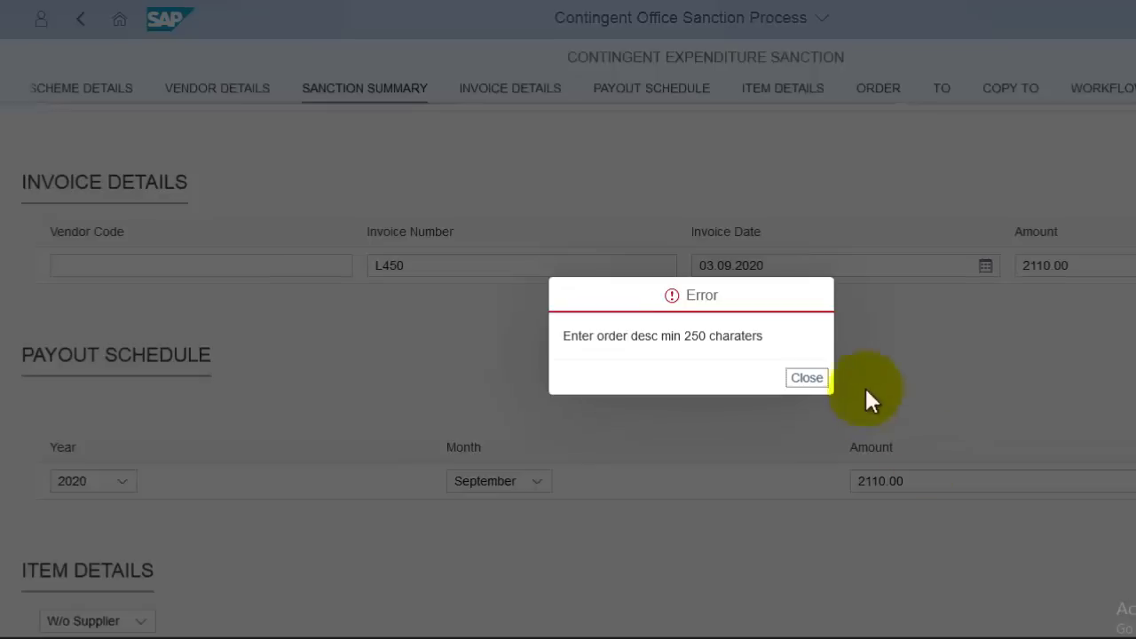
pyautogui.click(801, 380)
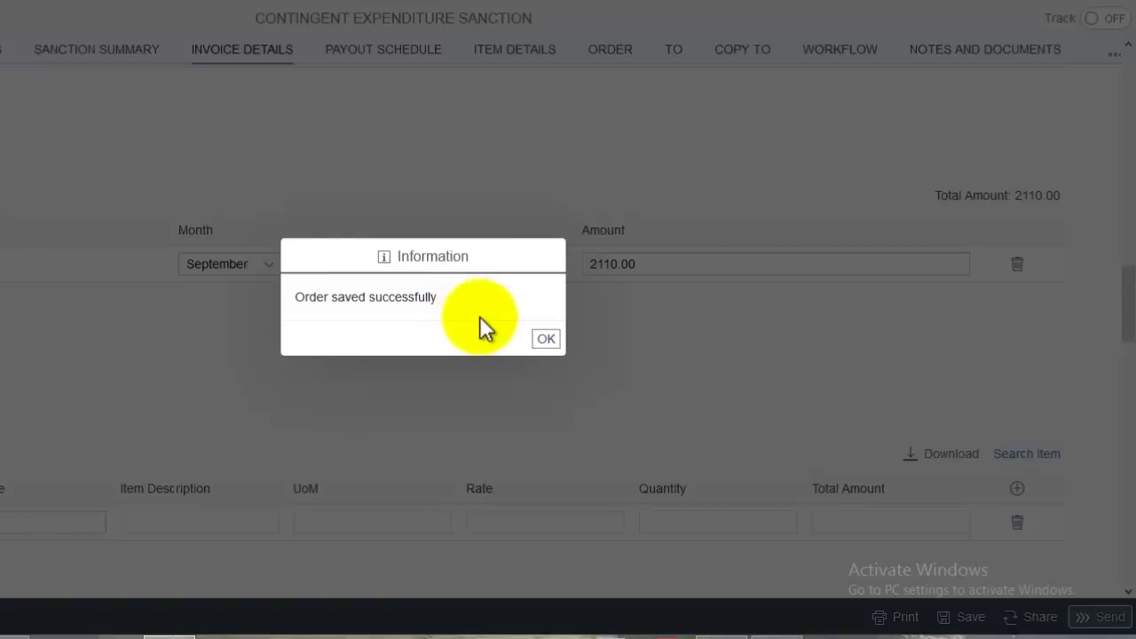
pyautogui.click(547, 339)
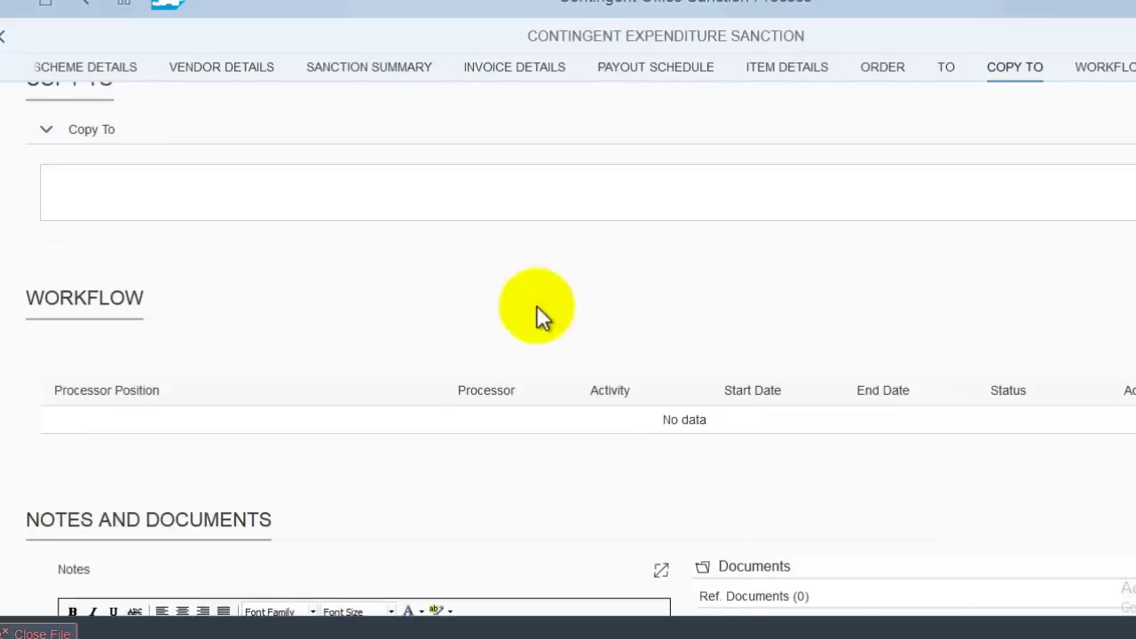
# - Post a note reading 'SMC MEETINGS EXPENDITURE GRANT' under Notes and Documents
pyautogui.scroll(1, 536, 305)
pyautogui.scroll(-5, 465, 335)
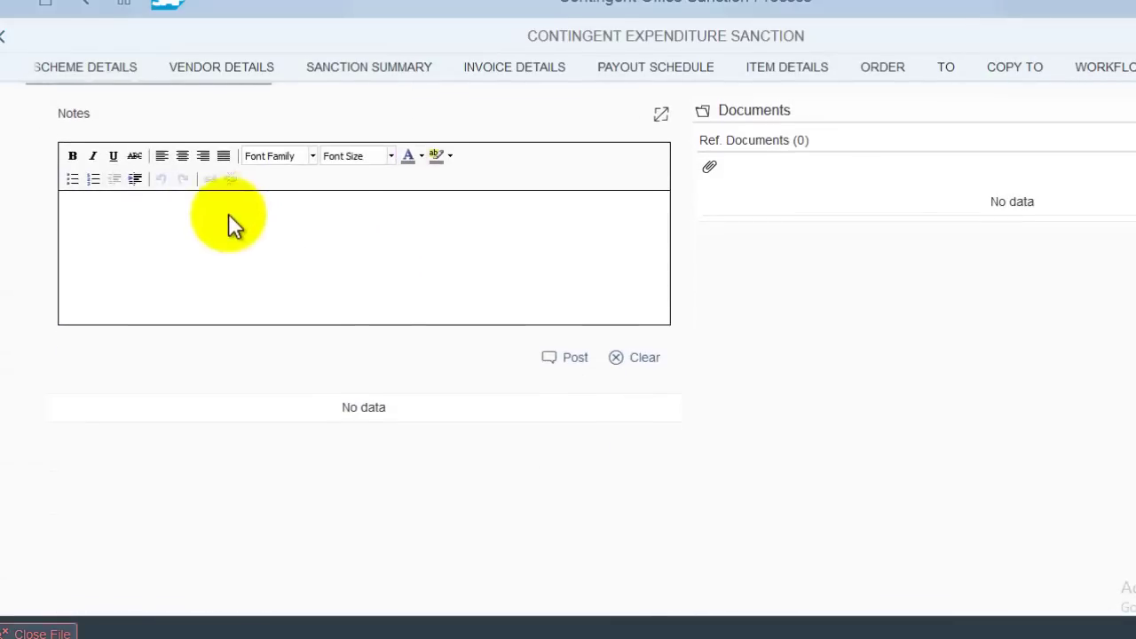
pyautogui.scroll(2, 228, 213)
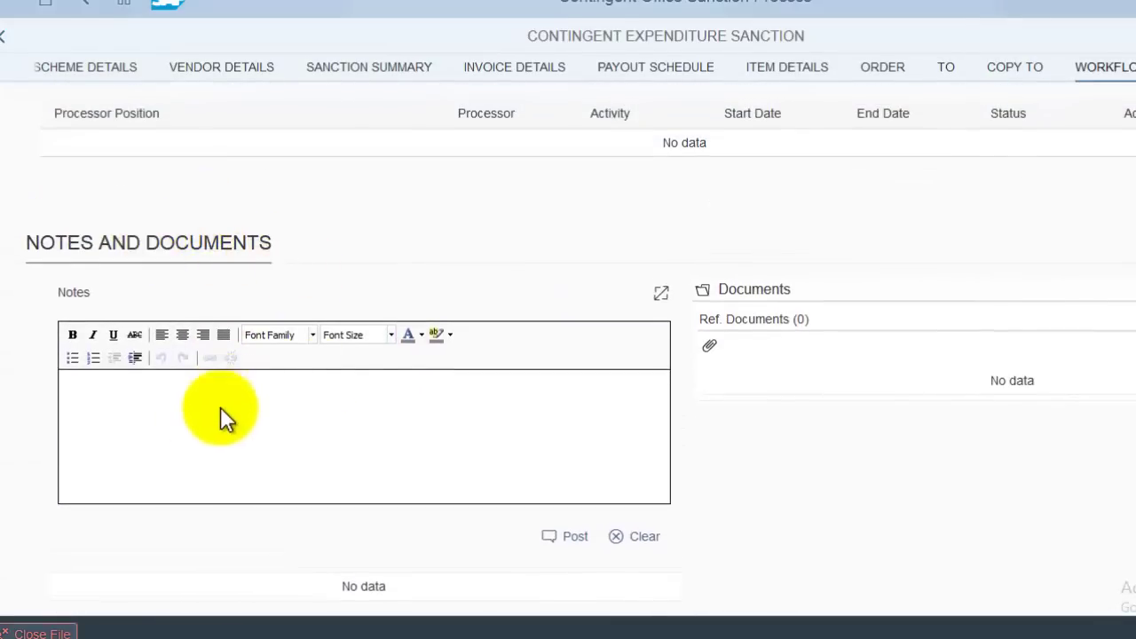
pyautogui.click(267, 423)
pyautogui.write('SMC MEETINGS EXPENDITURE GRANTSMC MEETINGS EXPENDITURE GRANTSMC MEETINGS EXPENDITURE GRANTSMC MEETINGS EXPENDITURE GRANTSMC MEETINGS EXPENDITURE GRANTSMC MEETINGS EXPENDITURE GRANTSMC MEETINGS EXPENDITURE GRANTSMC MEETINGS EXPENDITURE GRANT')
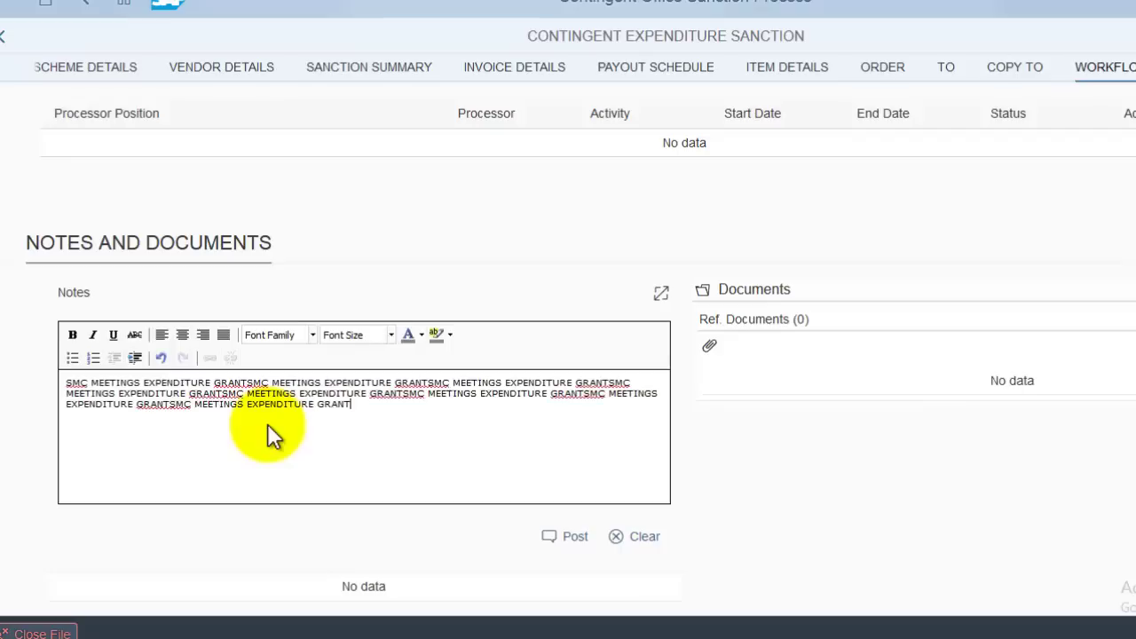
pyautogui.hotkey('ctrl', 'a')
pyautogui.write('SMC MEETINGS EXPENDITURE GRANT')
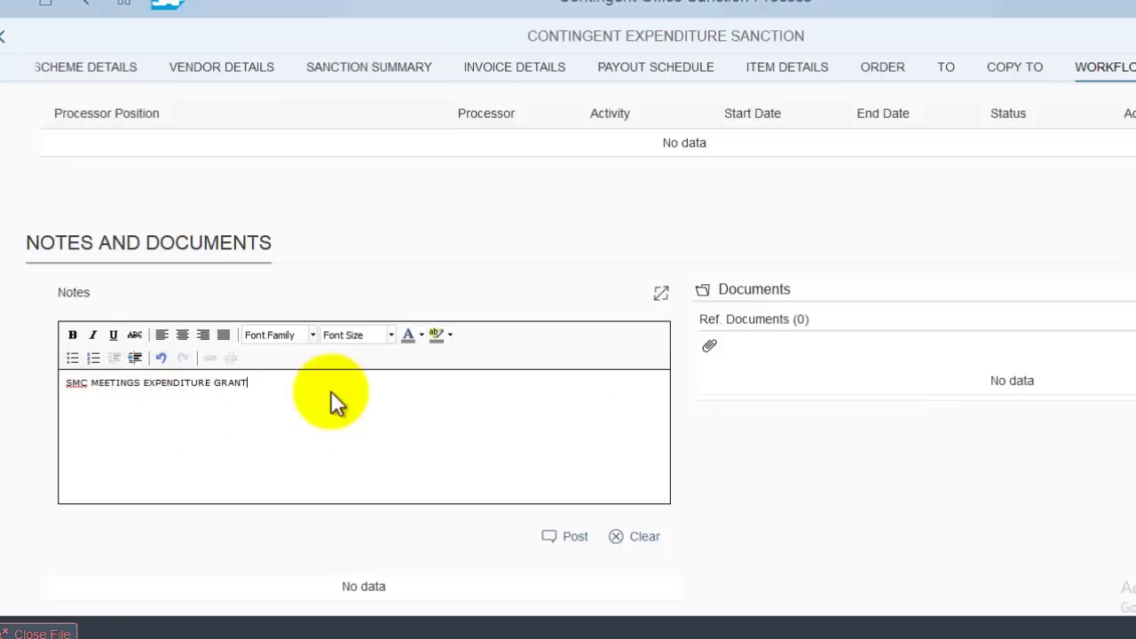
pyautogui.click(555, 539)
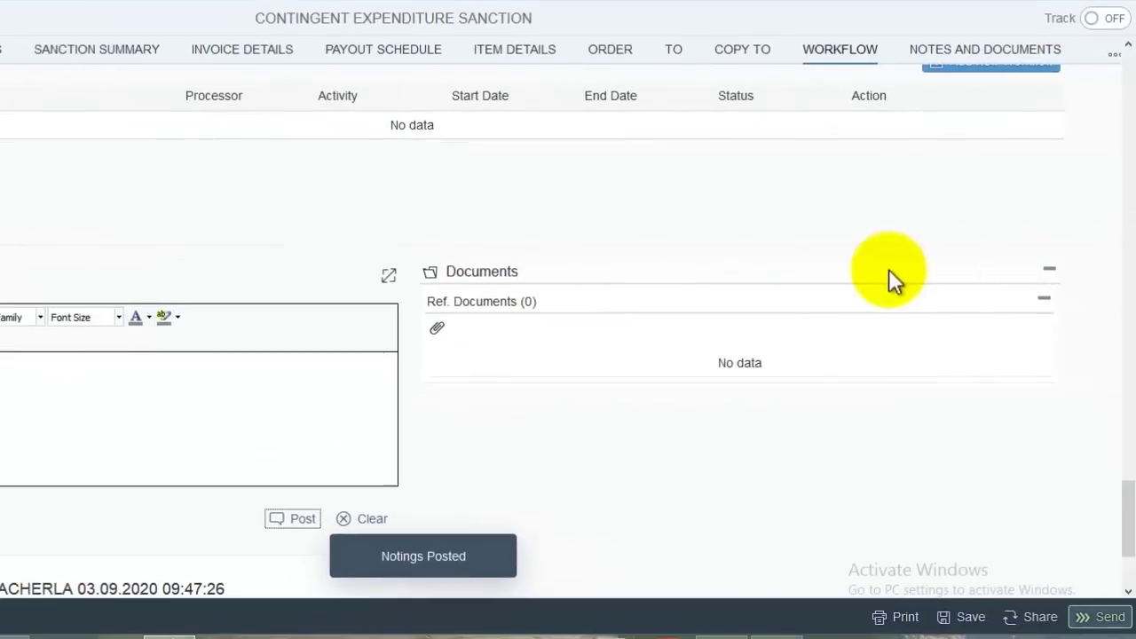
pyautogui.scroll(-1, 888, 269)
pyautogui.scroll(-1, 60, 169)
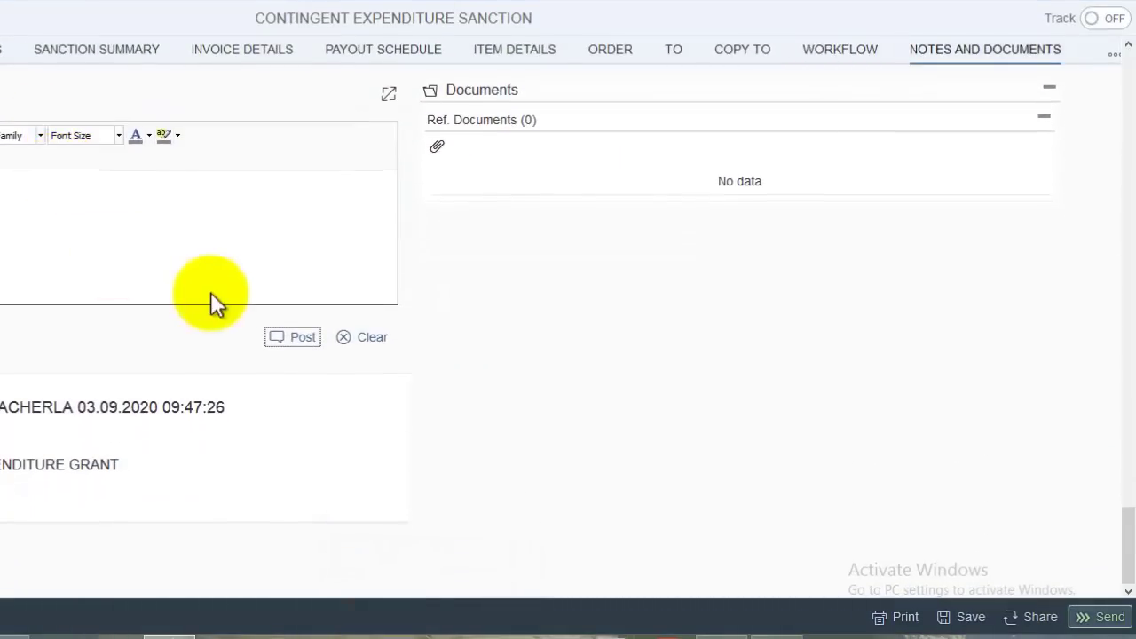
pyautogui.scroll(1, 208, 284)
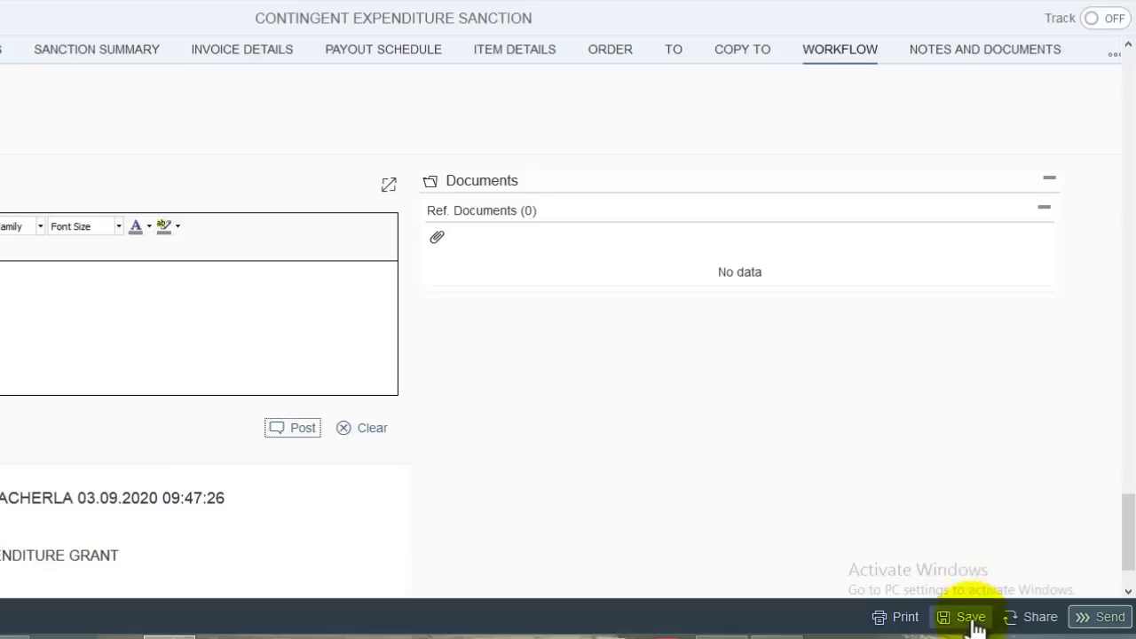
# - Save the sanction order and confirm sending the sanction file onward
pyautogui.click(971, 619)
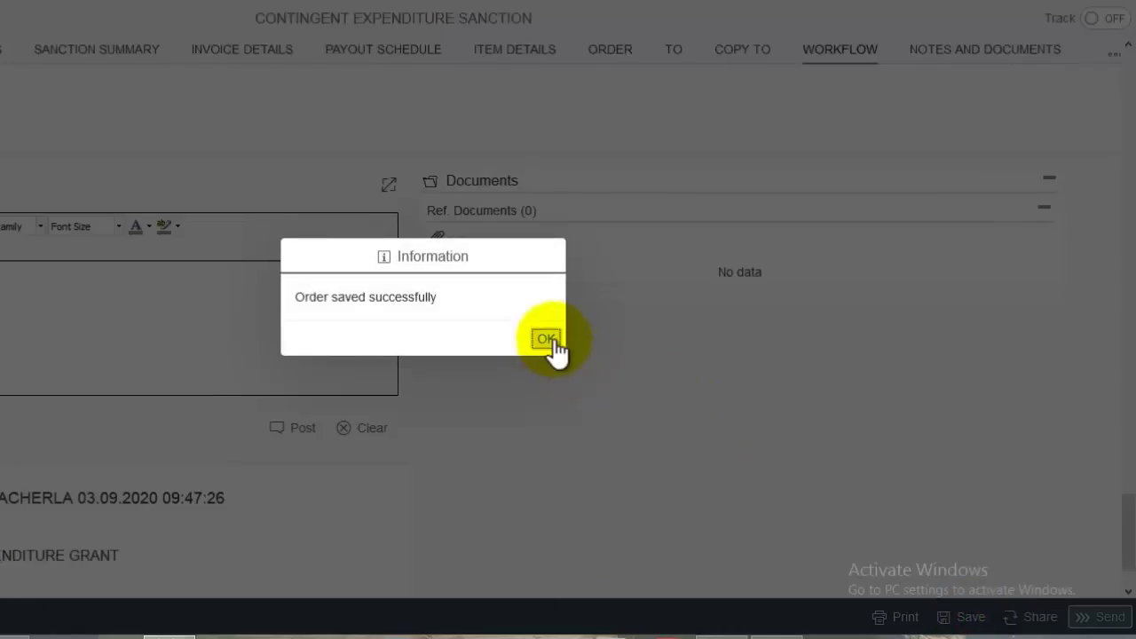
pyautogui.click(552, 339)
pyautogui.scroll(-1, 1041, 447)
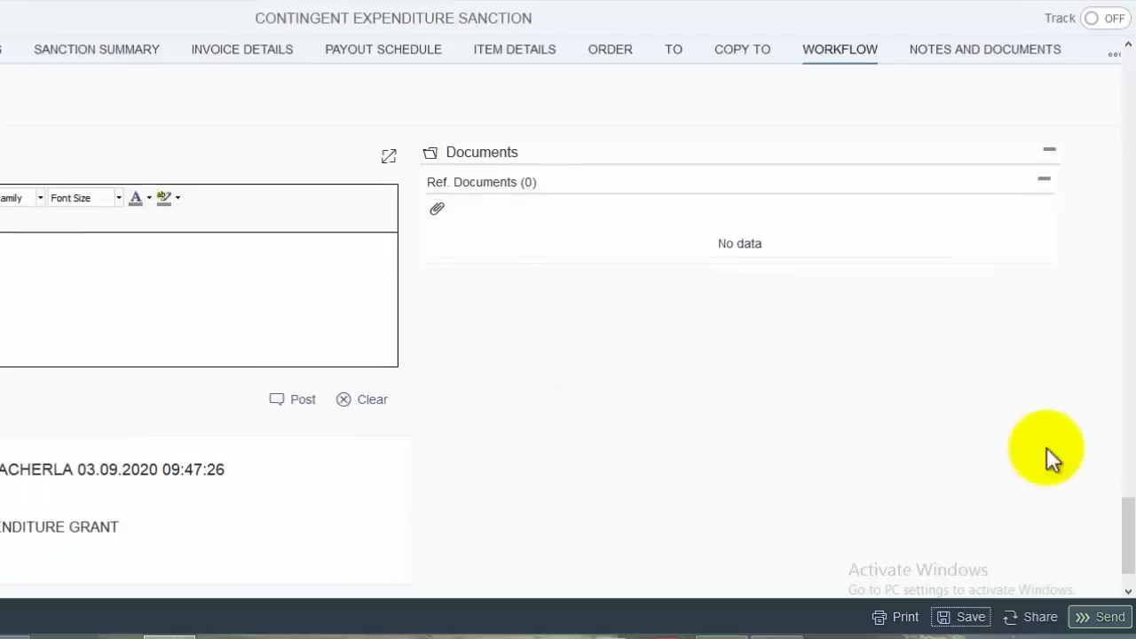
pyautogui.click(1106, 618)
pyautogui.click(539, 341)
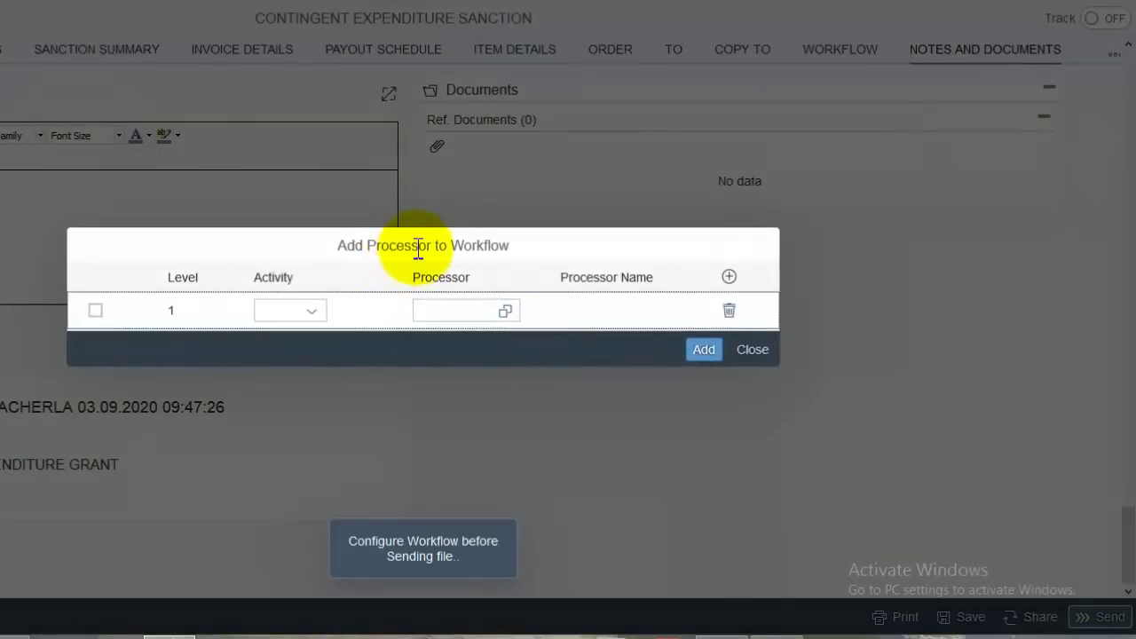
# - Set level 1 to Approve and add the MPP SCHOOL KUMMARIPAELM teacher, found by employee ID, as processor
pyautogui.click(311, 311)
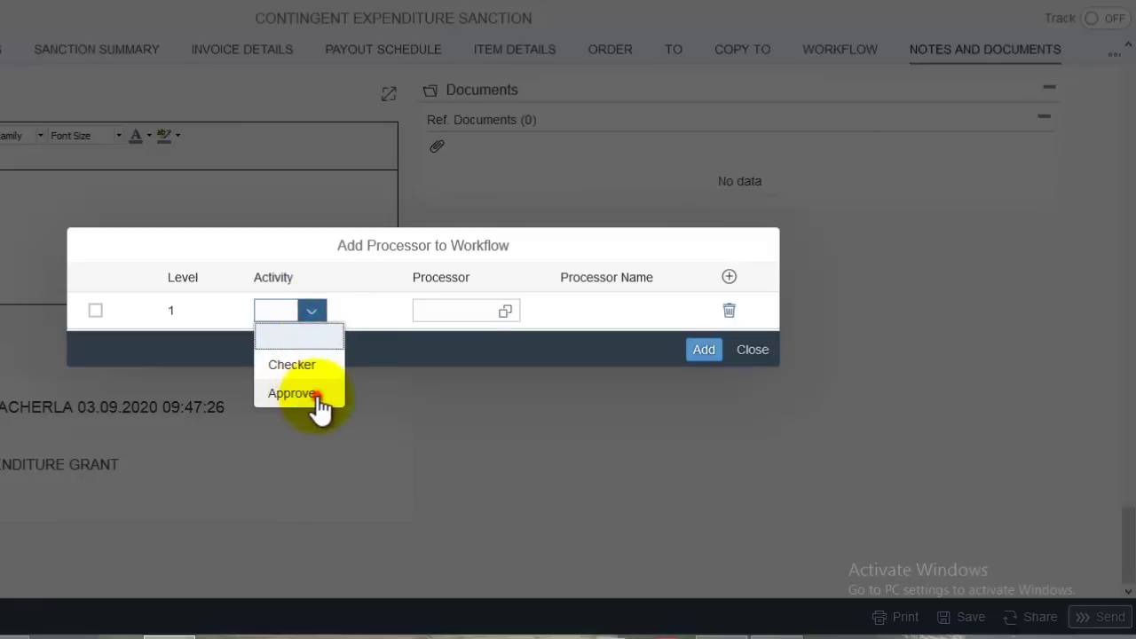
pyautogui.click(294, 393)
pyautogui.click(504, 311)
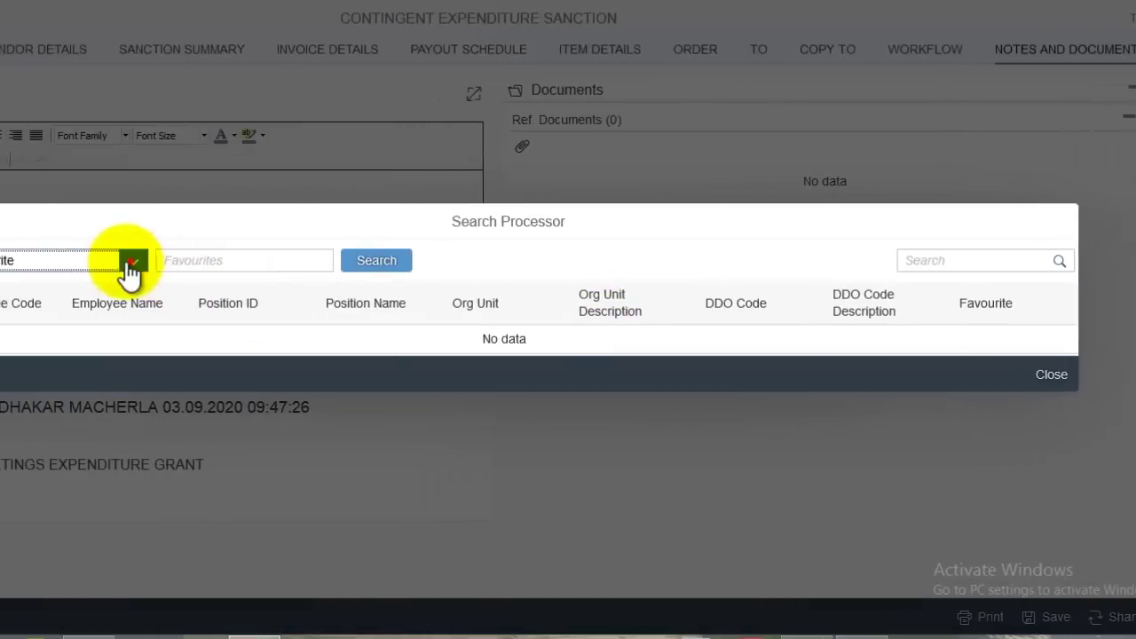
pyautogui.click(132, 262)
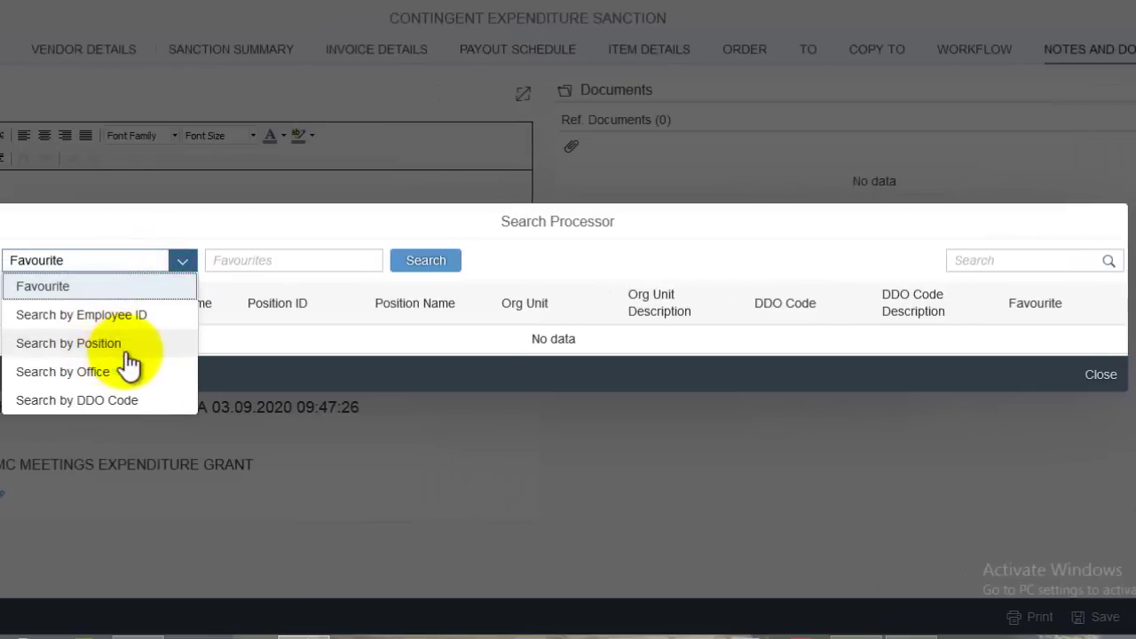
pyautogui.click(140, 317)
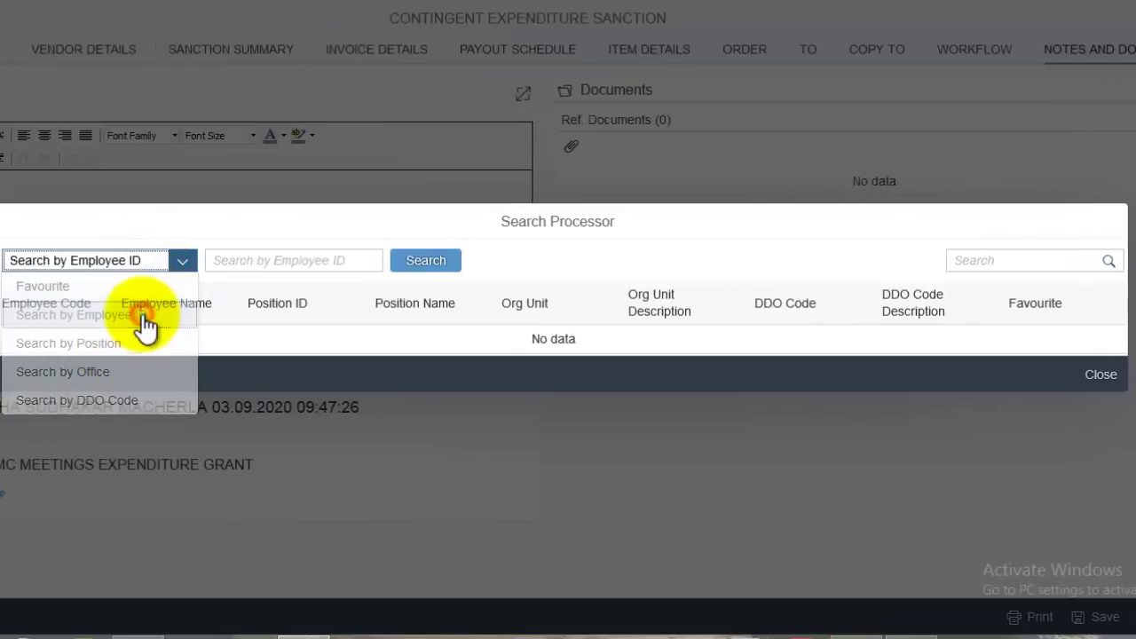
pyautogui.click(305, 267)
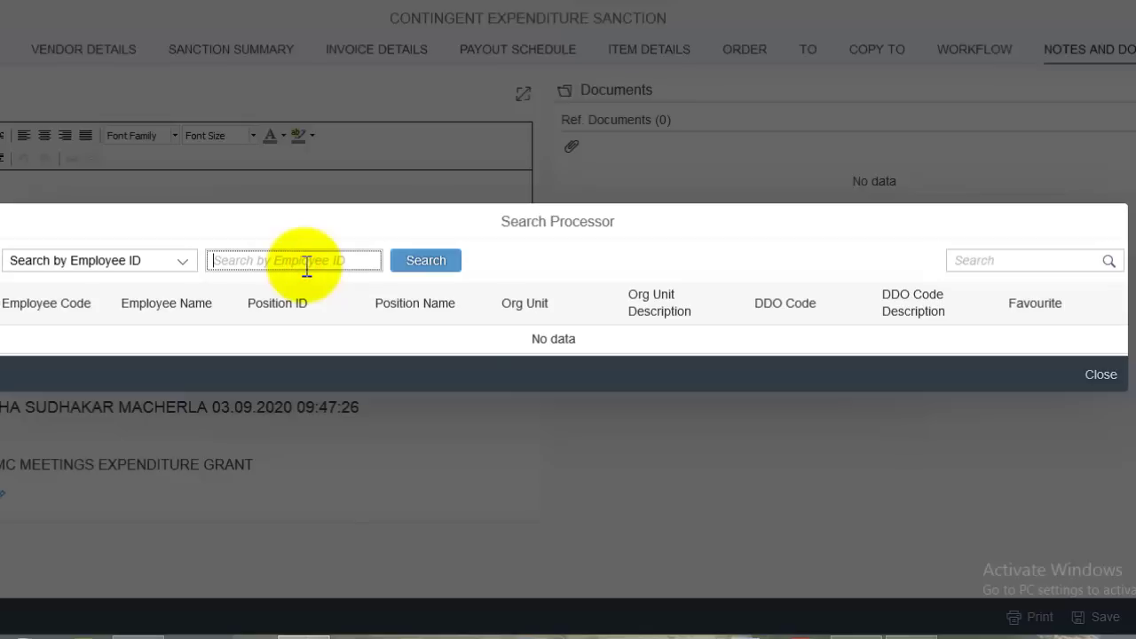
pyautogui.click(419, 263)
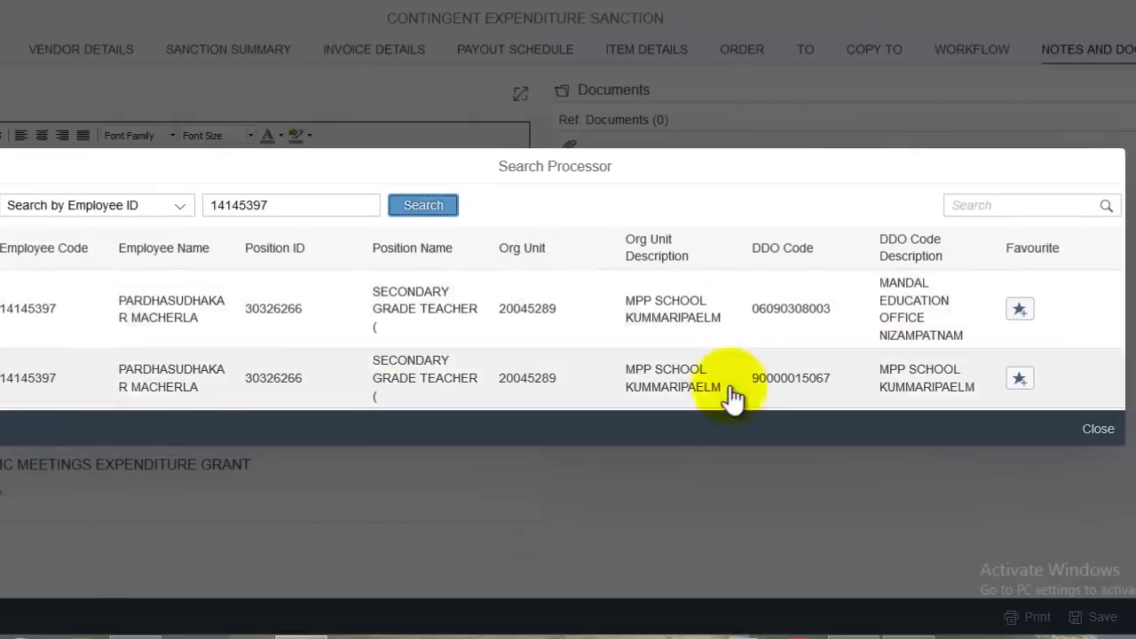
pyautogui.click(906, 390)
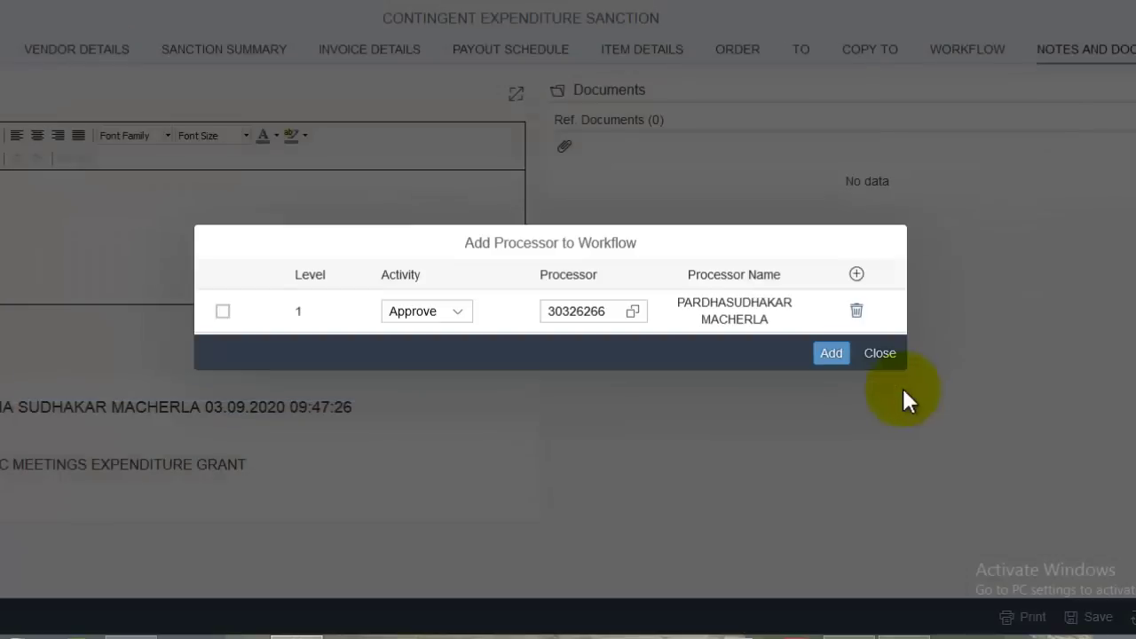
pyautogui.click(835, 355)
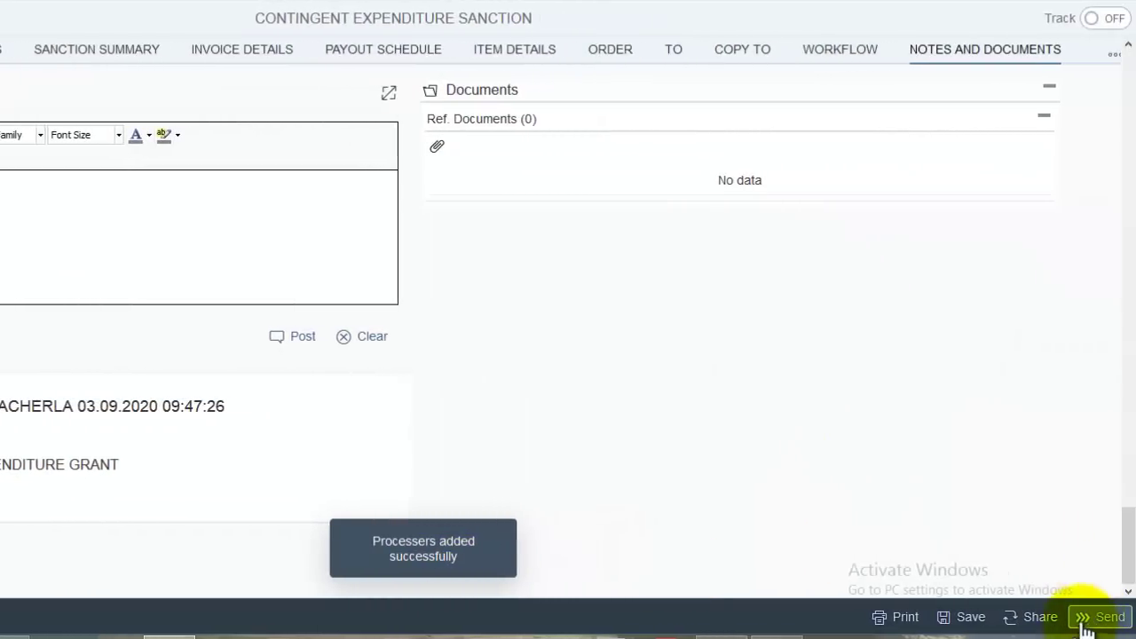
# - Save the sanction order and send it to the next approver
pyautogui.click(987, 624)
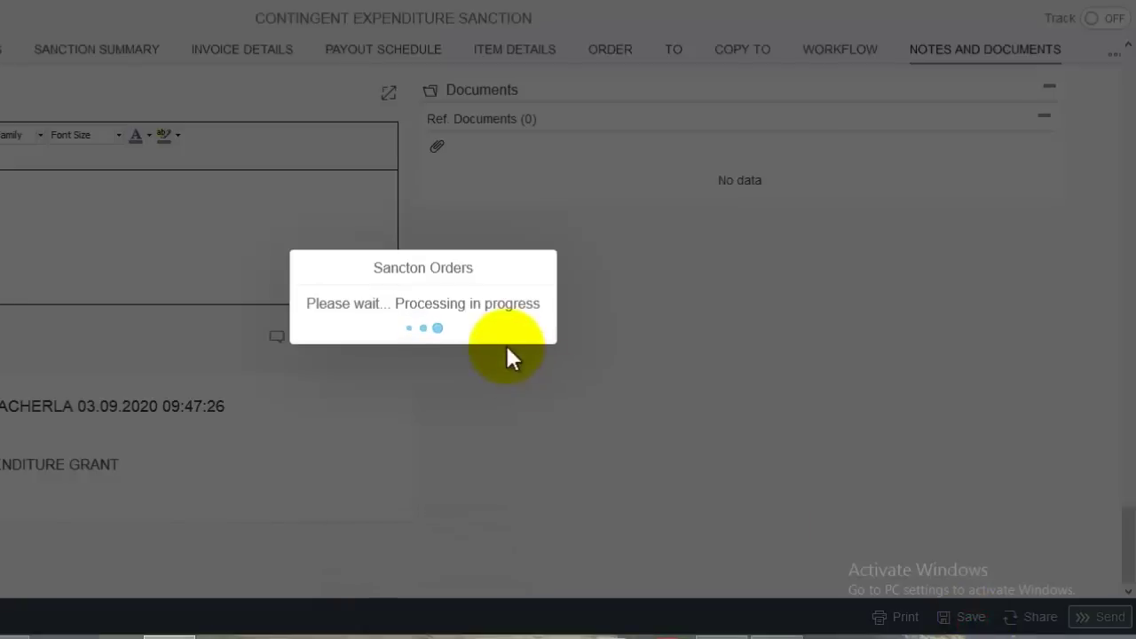
pyautogui.click(533, 343)
pyautogui.click(1100, 617)
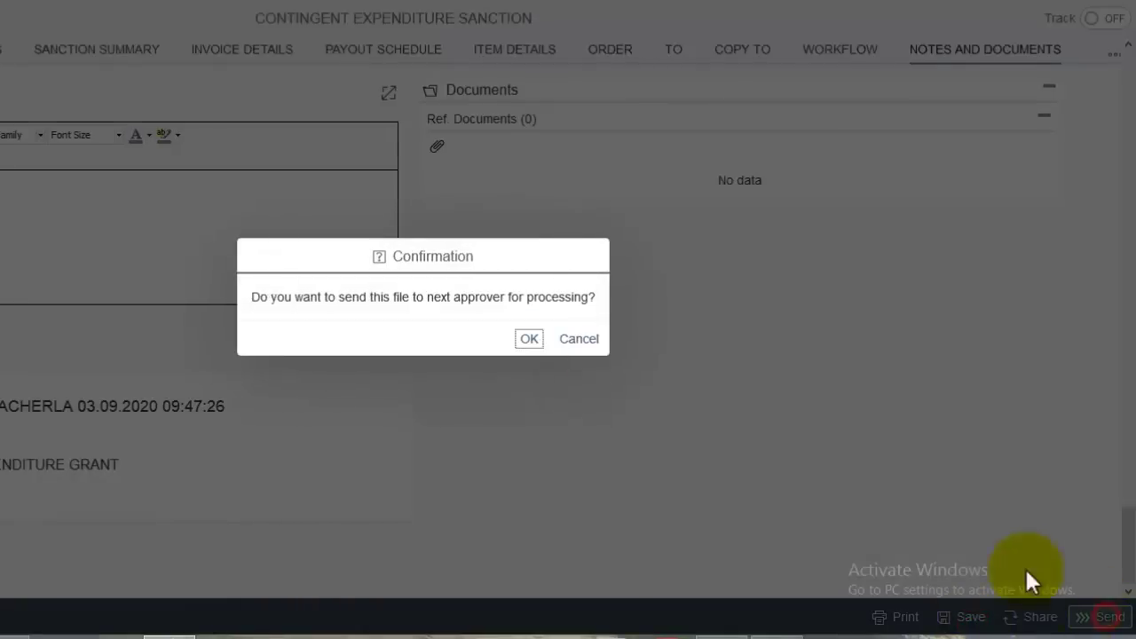
pyautogui.click(531, 343)
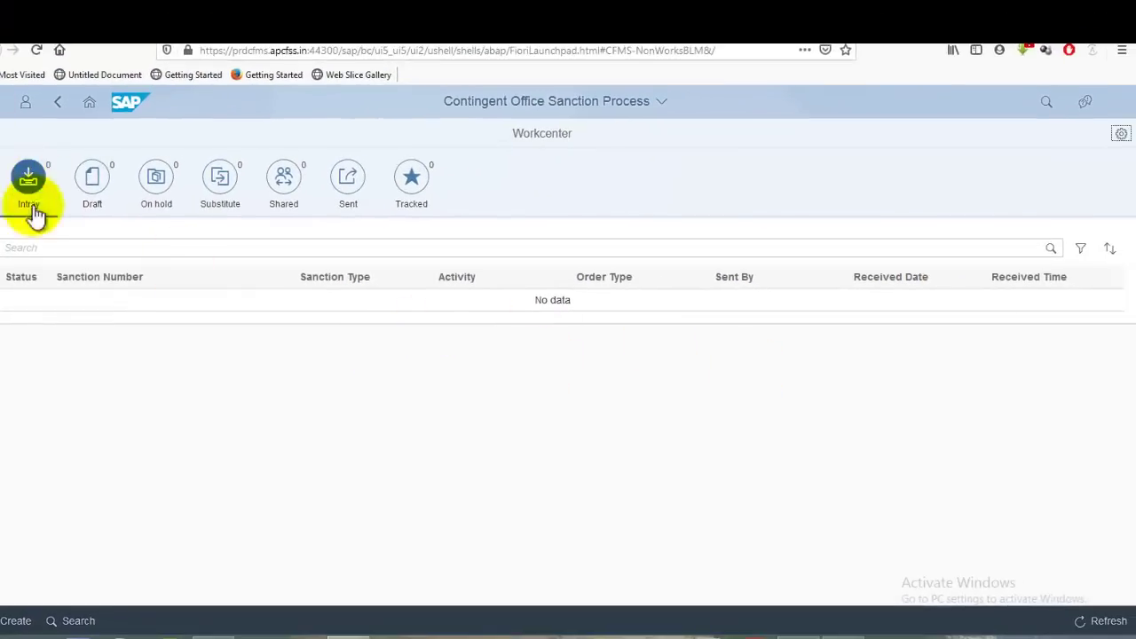
# - Refresh the Workcenter intray and open the received SMC meetings sanction
pyautogui.click(1106, 620)
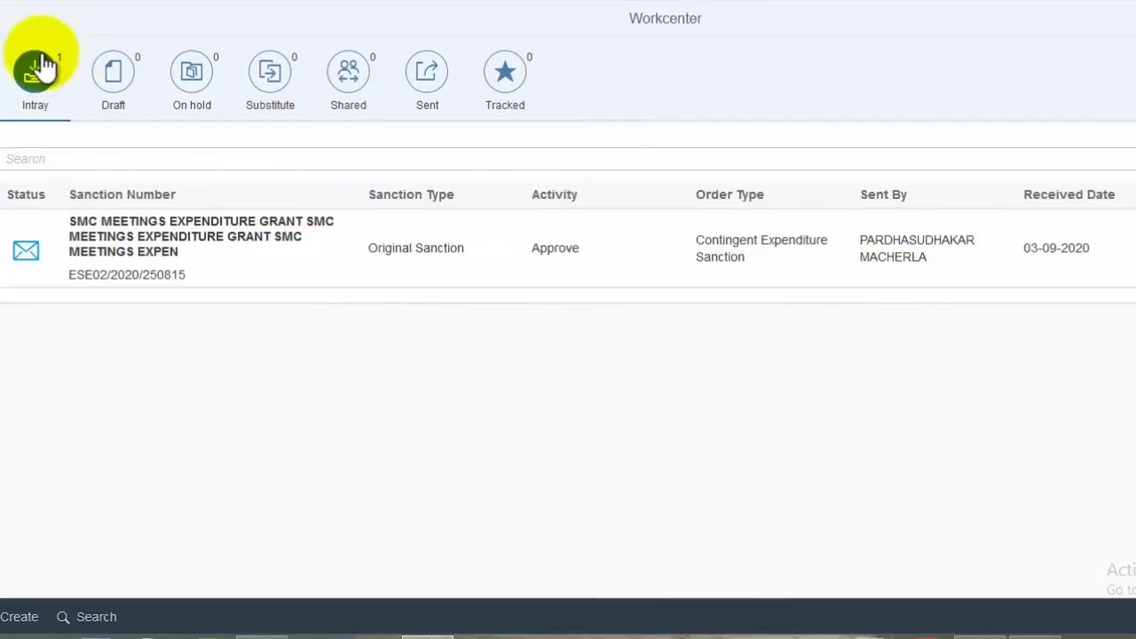
pyautogui.click(191, 259)
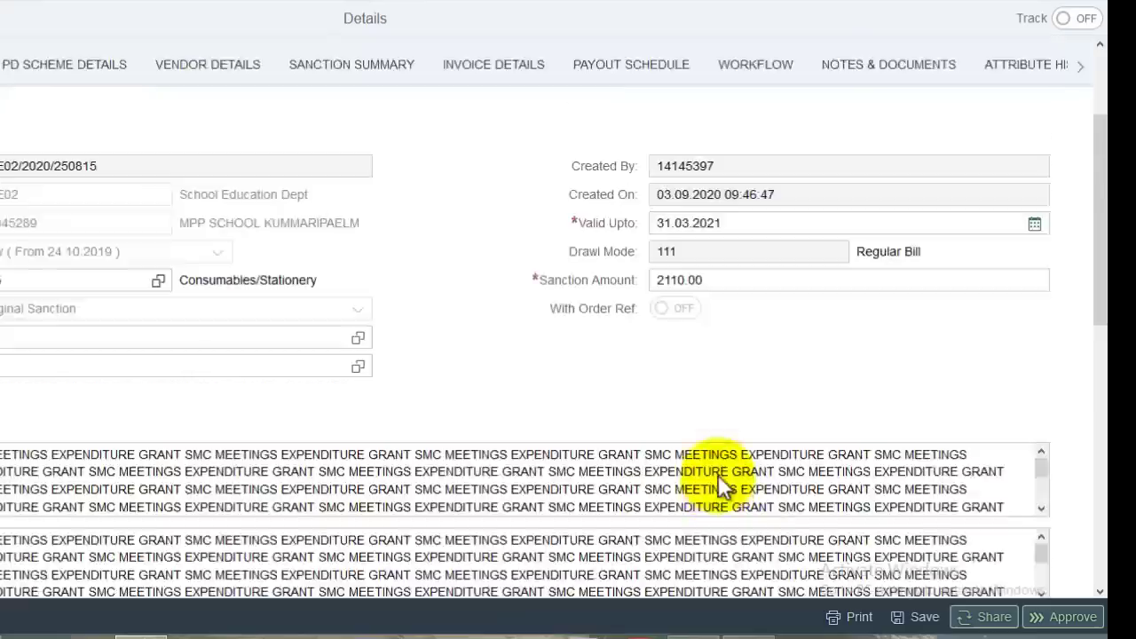
pyautogui.scroll(-9, 718, 474)
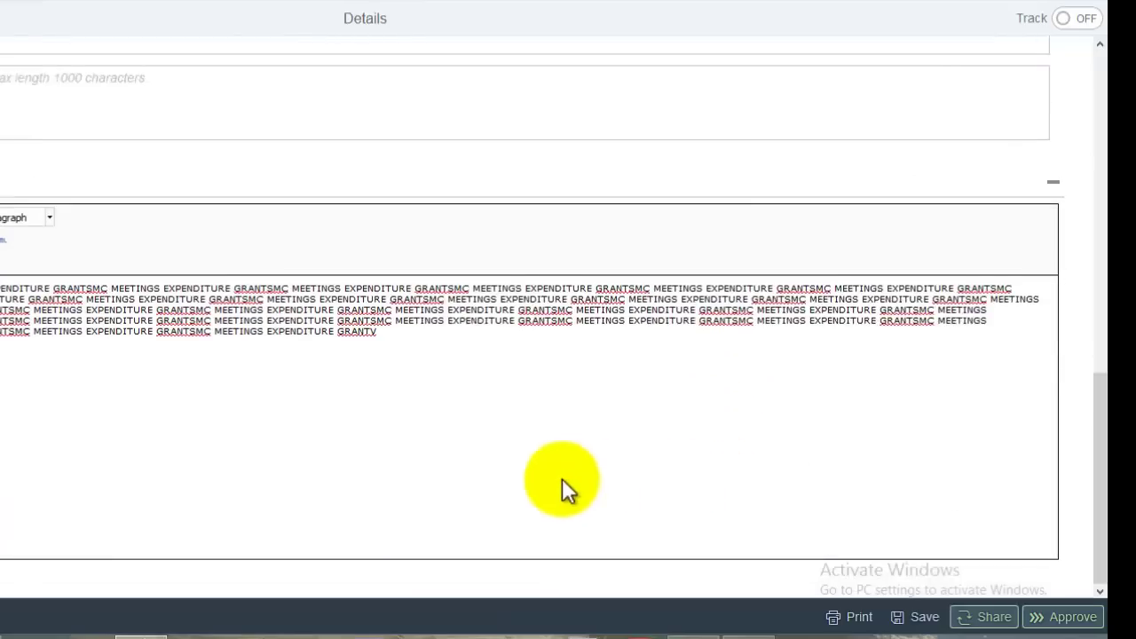
# - Try approving the sanction, acknowledge the save-changes message, and save the sanction
pyautogui.scroll(5, 562, 478)
pyautogui.scroll(-4, 418, 406)
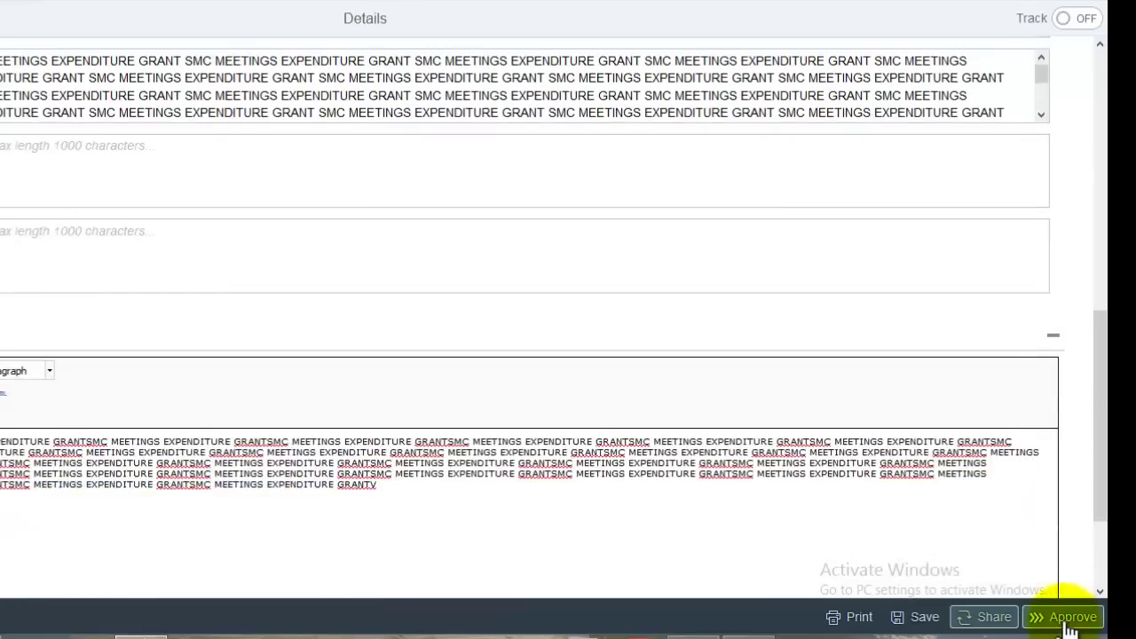
pyautogui.click(1074, 618)
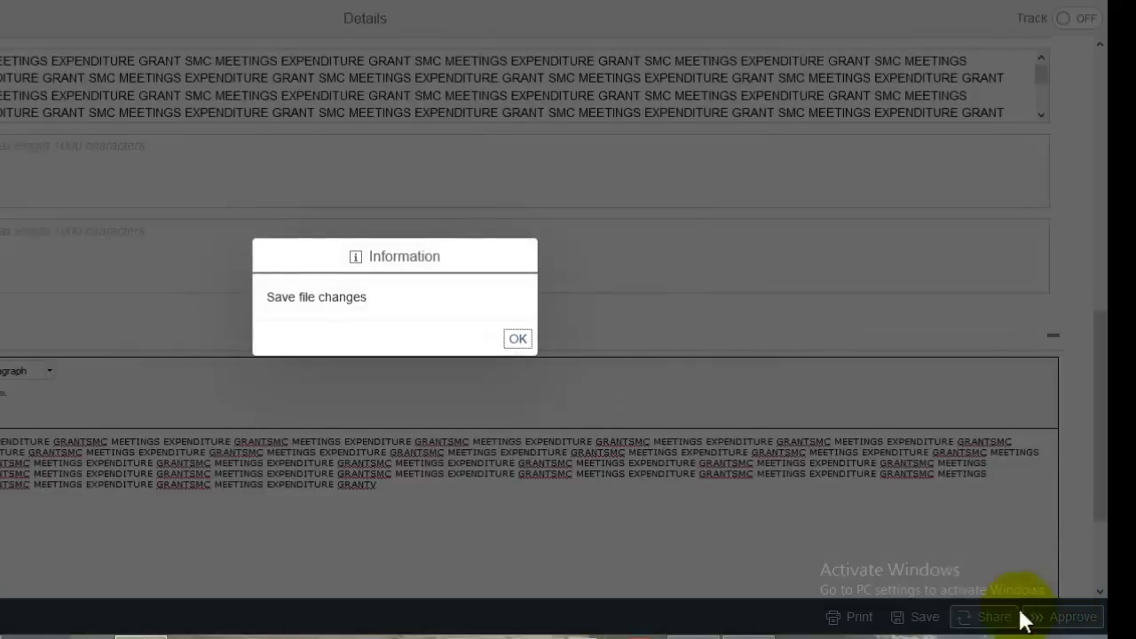
pyautogui.click(517, 337)
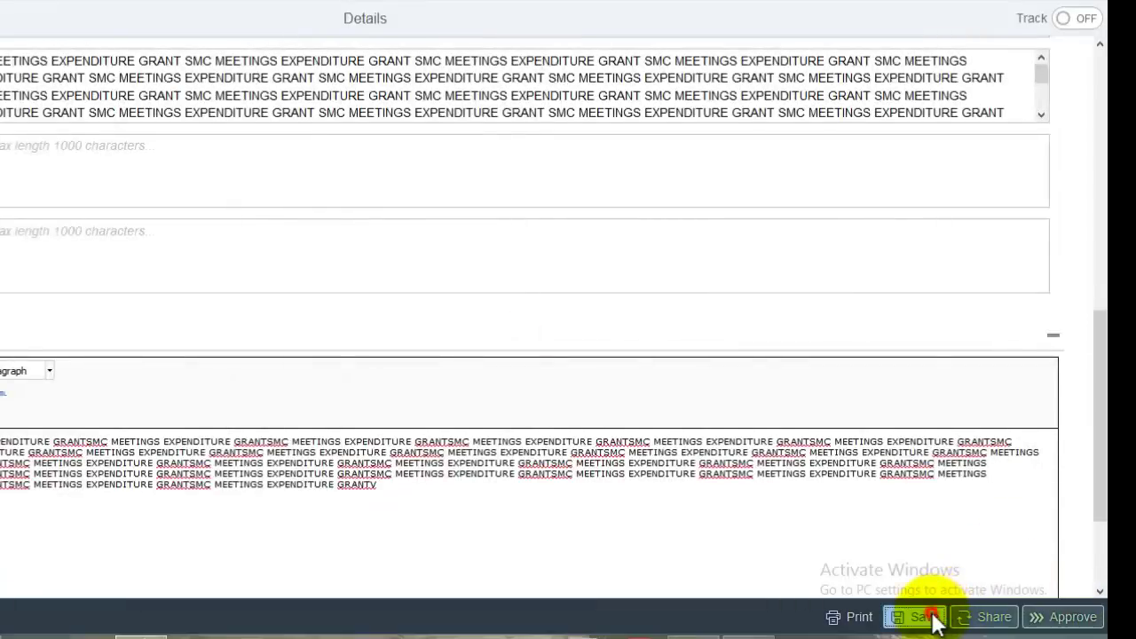
pyautogui.click(927, 617)
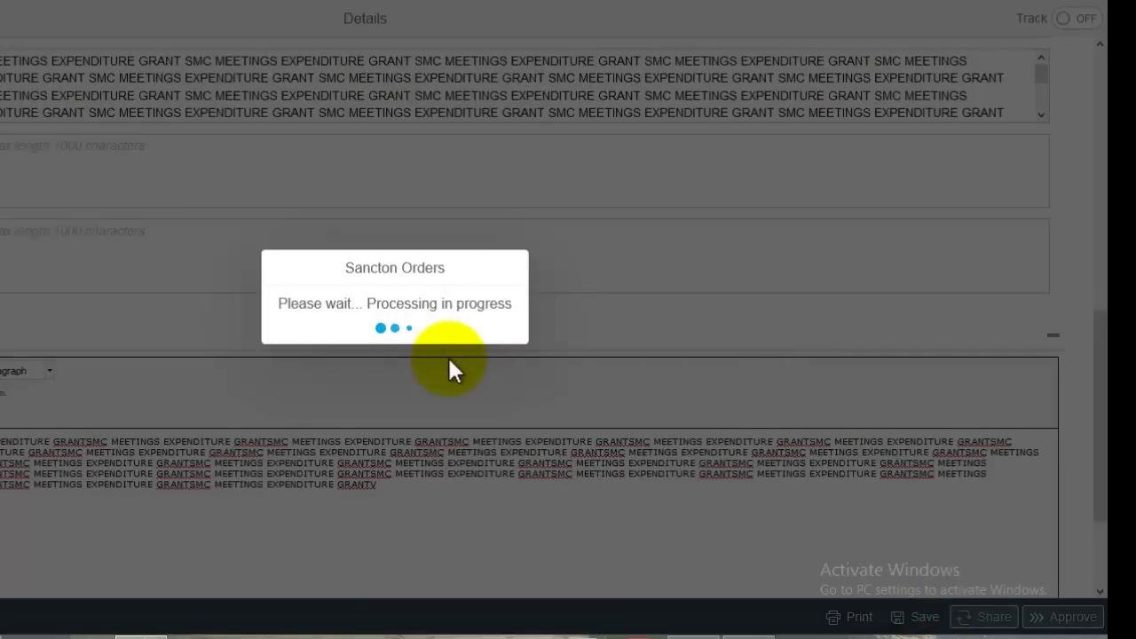
# - Retry the approval and dismiss the error demanding a noting first
pyautogui.click(517, 338)
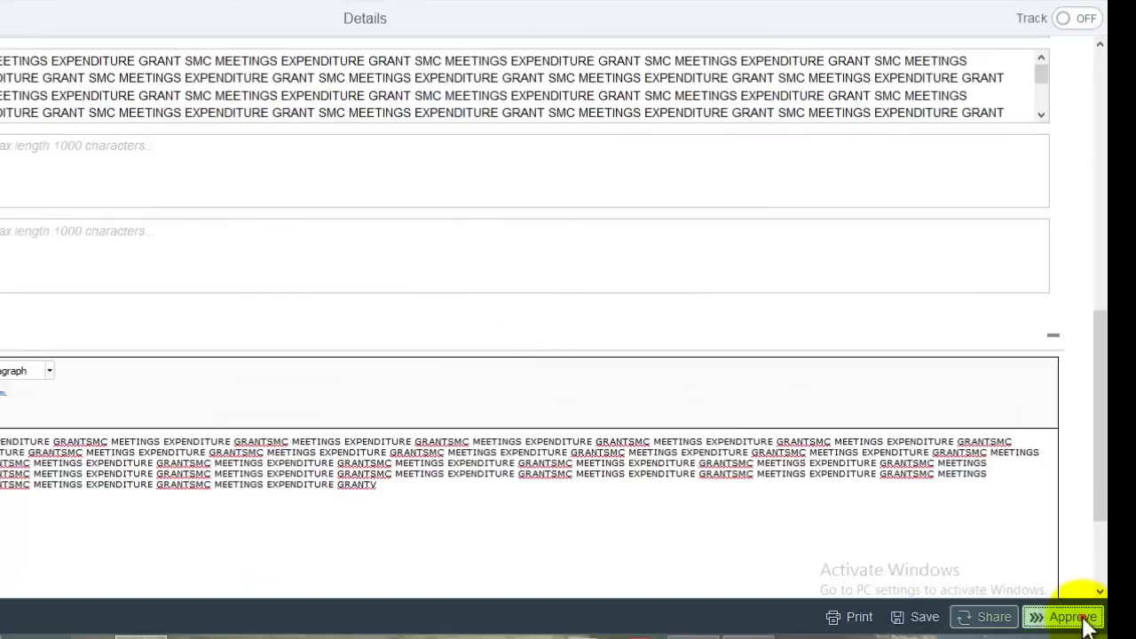
pyautogui.click(1078, 616)
pyautogui.click(520, 339)
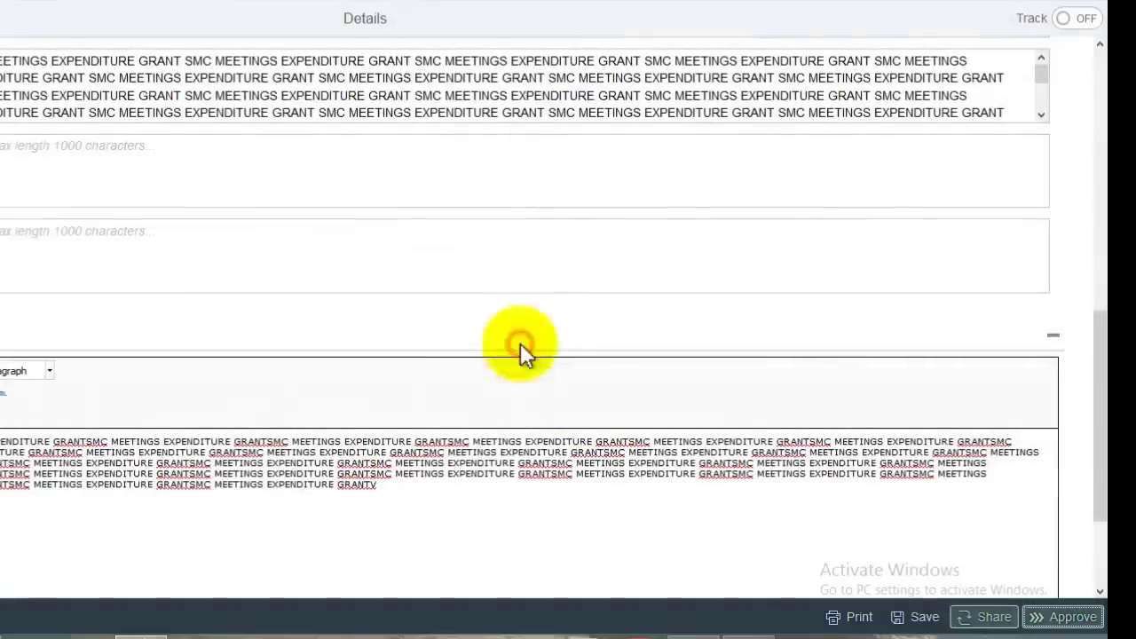
pyautogui.click(1065, 615)
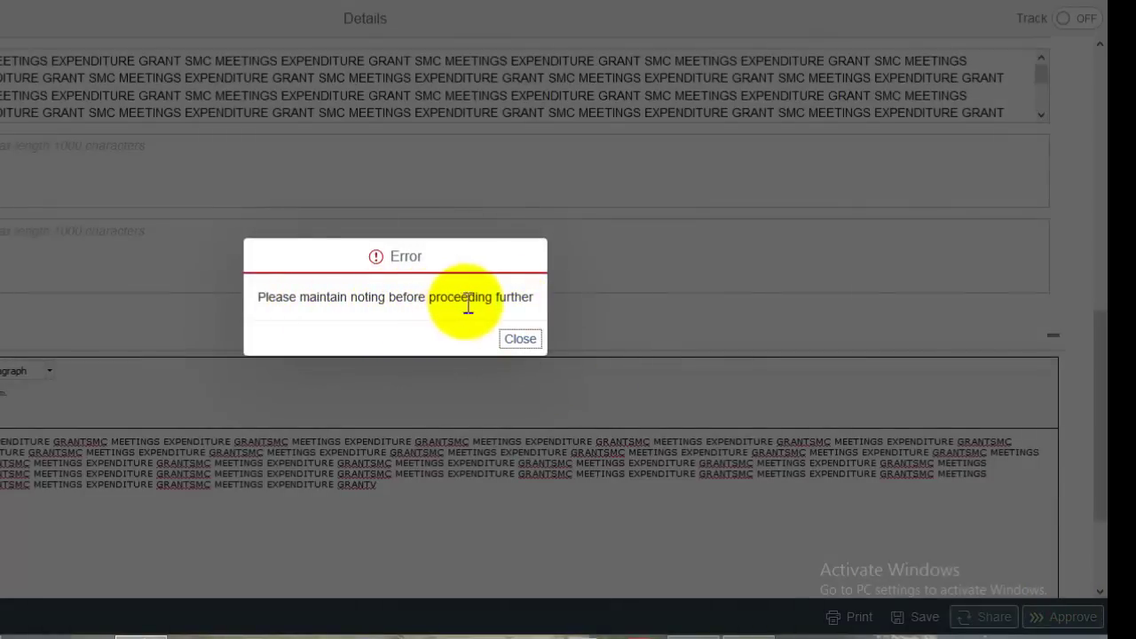
pyautogui.click(520, 340)
pyautogui.scroll(3, 741, 267)
pyautogui.scroll(5, 768, 308)
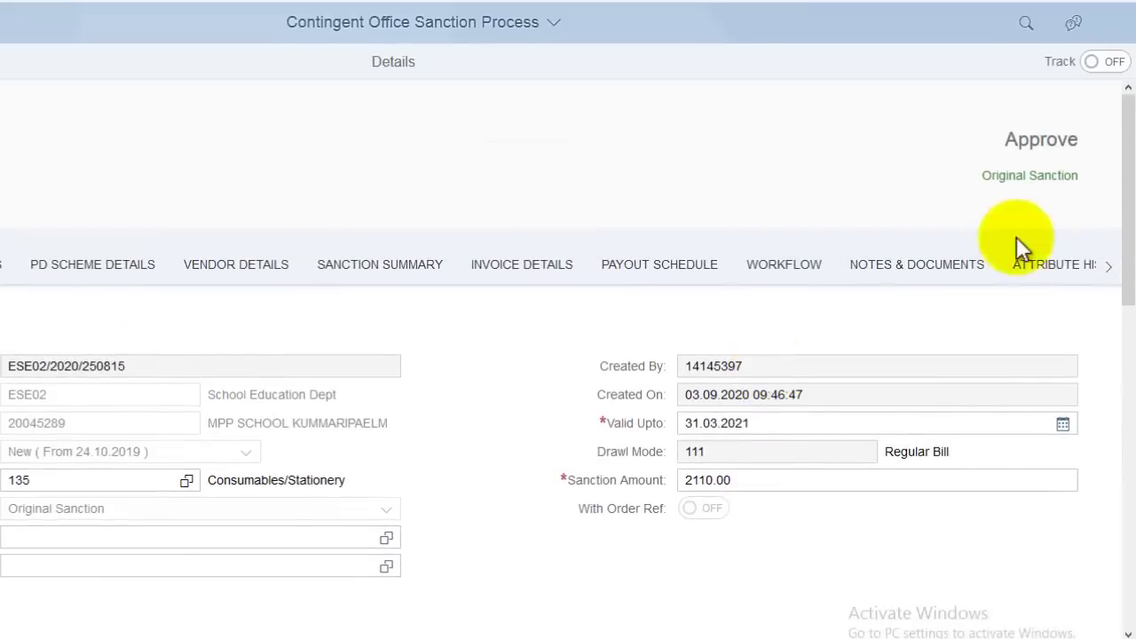
# - Post a note in NOTES & DOCUMENTS stating the meetings expenditure sanction order is verified
pyautogui.click(919, 266)
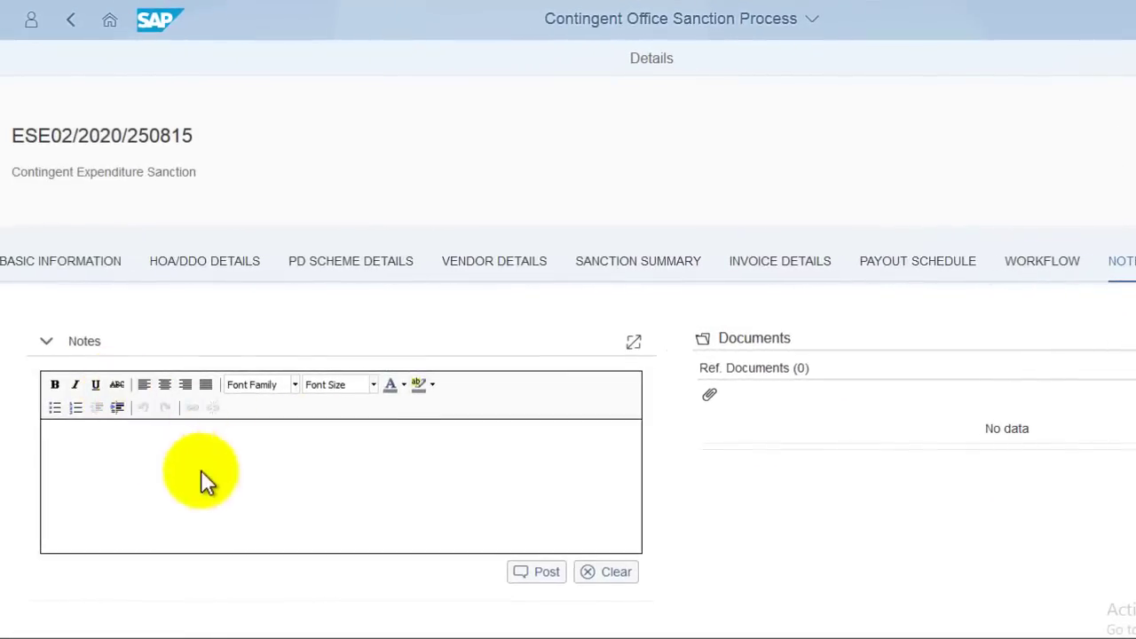
pyautogui.click(100, 456)
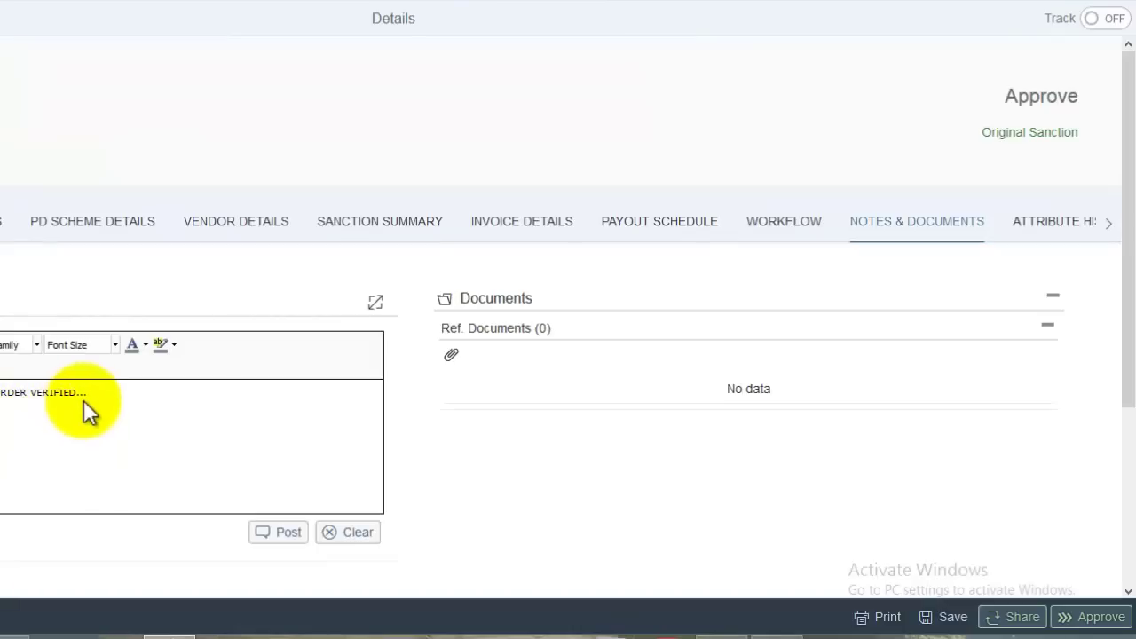
pyautogui.click(284, 533)
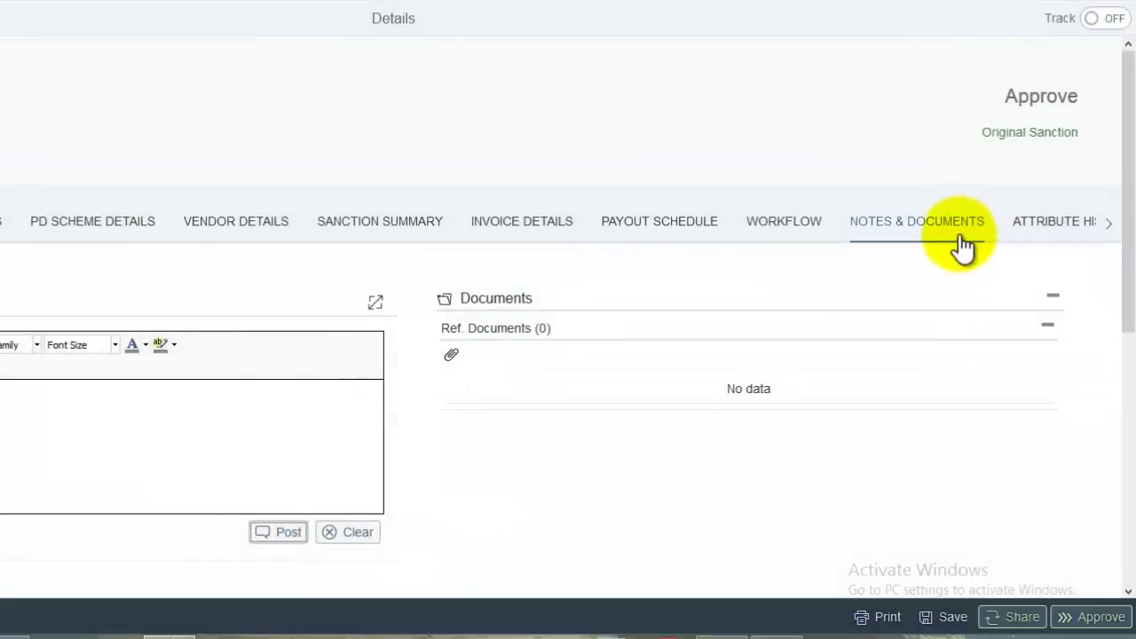
pyautogui.scroll(-5, 378, 530)
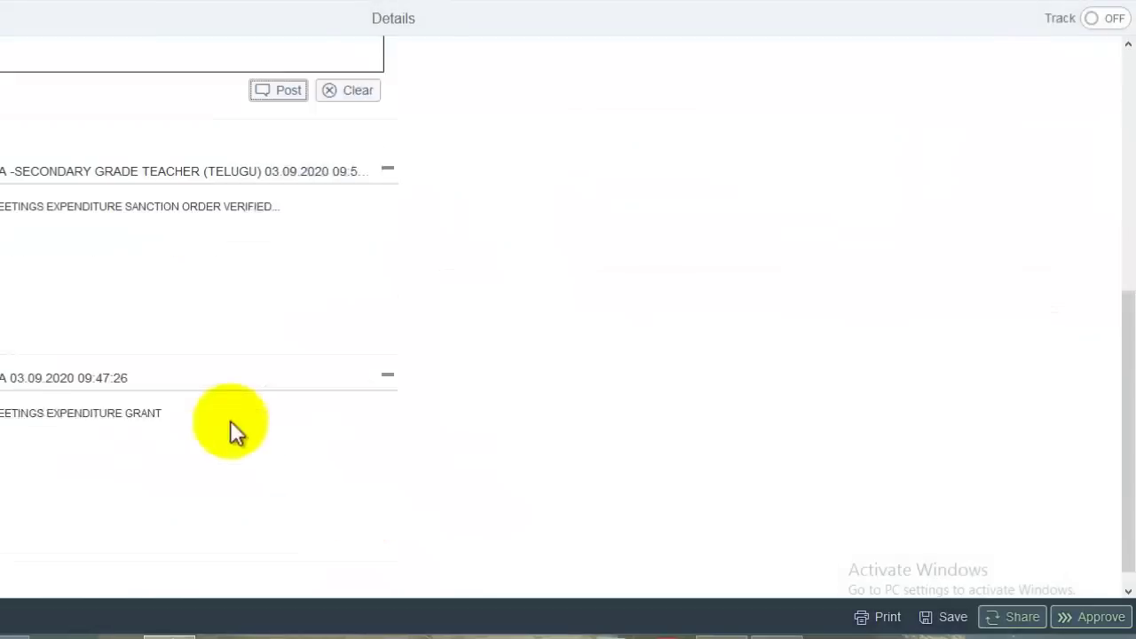
# - Approve the SMC meetings sanction and confirm Yes as final approver to close it
pyautogui.click(1105, 618)
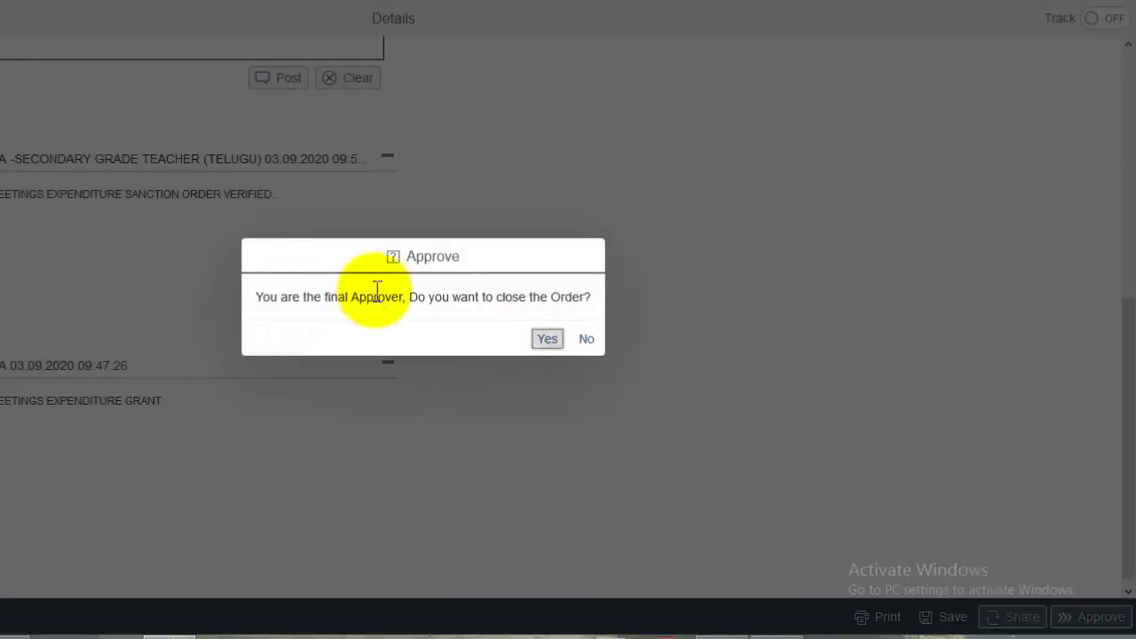
pyautogui.moveTo(332, 302); pyautogui.dragTo(606, 294)
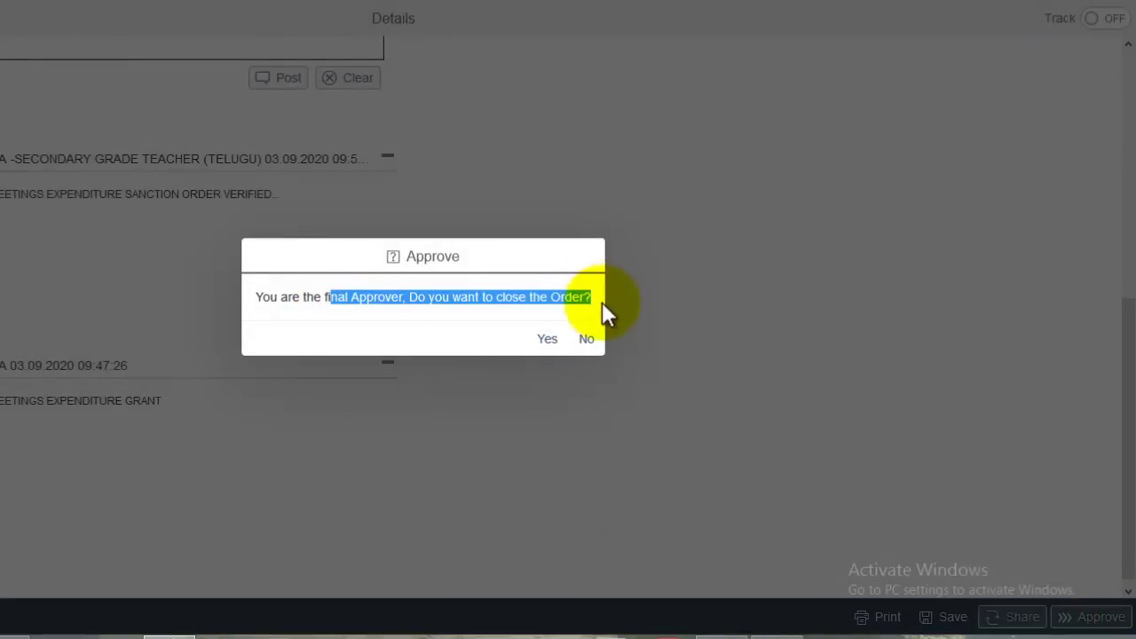
pyautogui.click(548, 342)
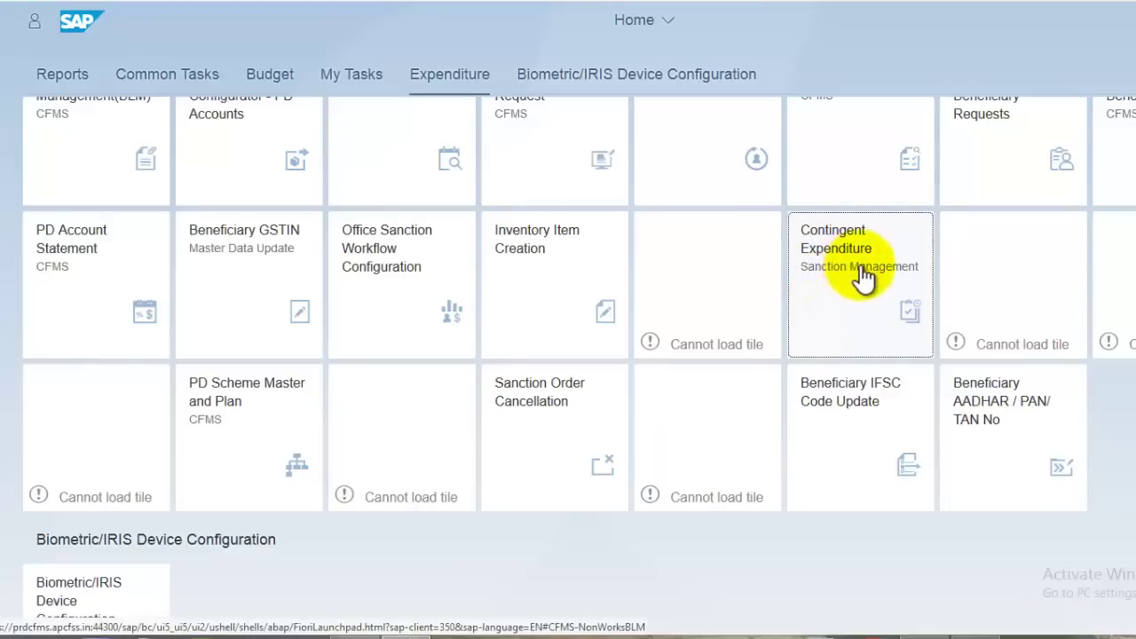
# - Confirm the Contingent Expenditure intray is empty and three files are sent, then go Home
pyautogui.click(861, 266)
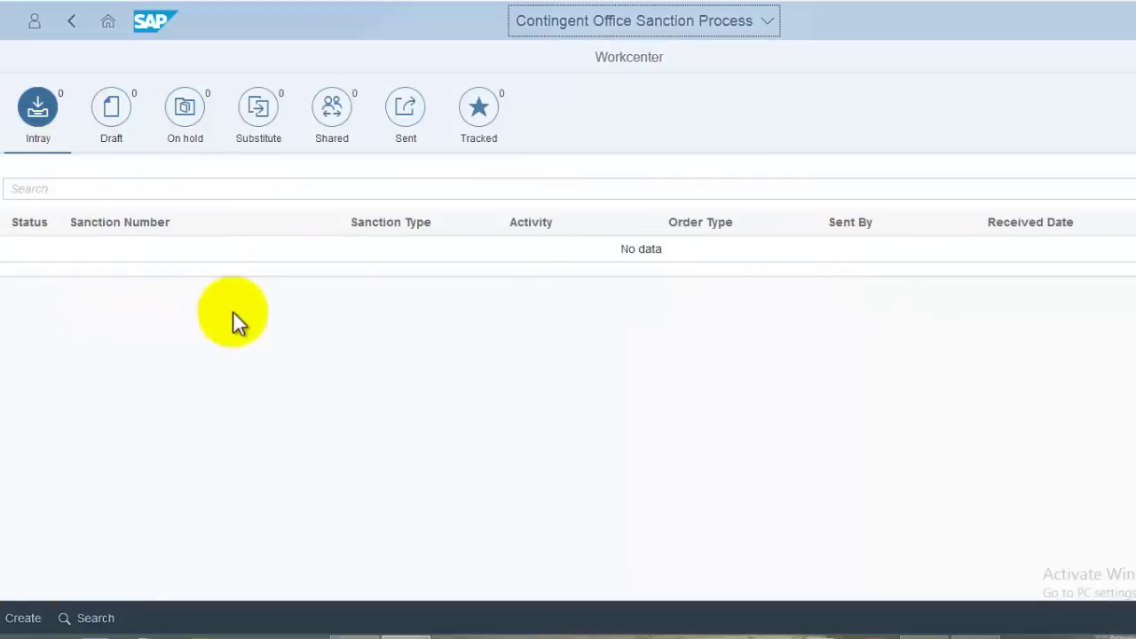
pyautogui.click(406, 108)
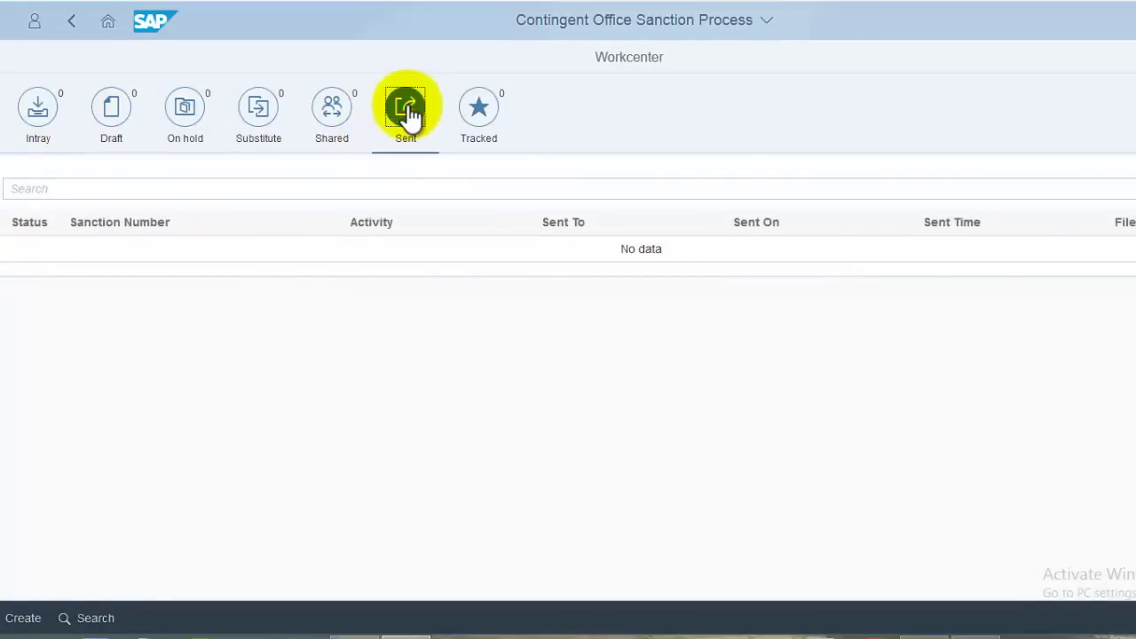
pyautogui.click(40, 108)
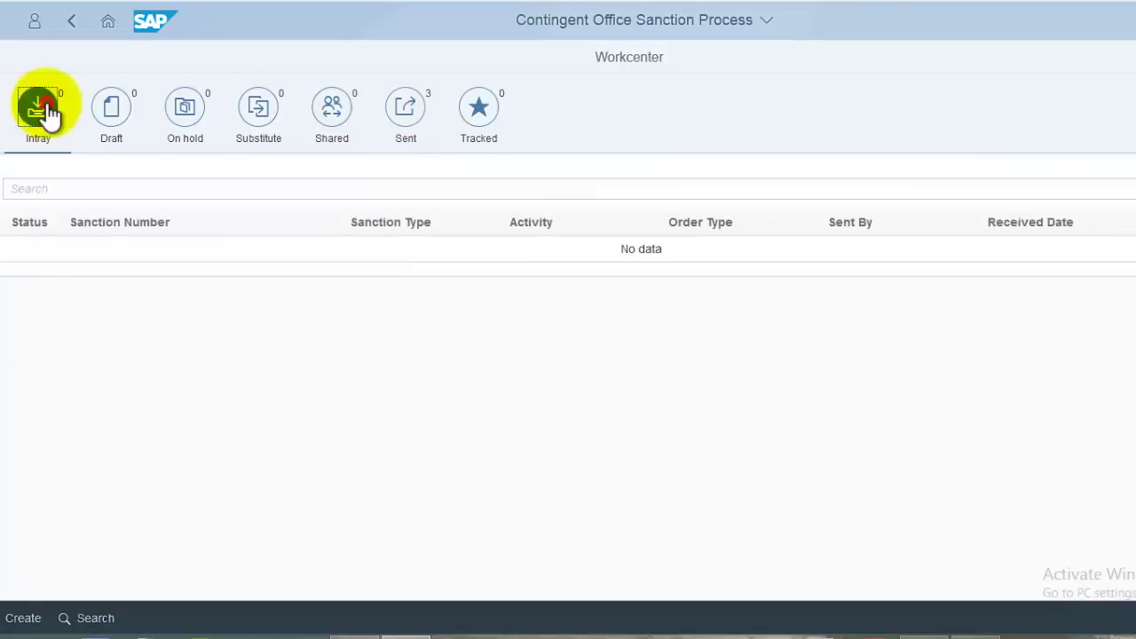
pyautogui.click(113, 25)
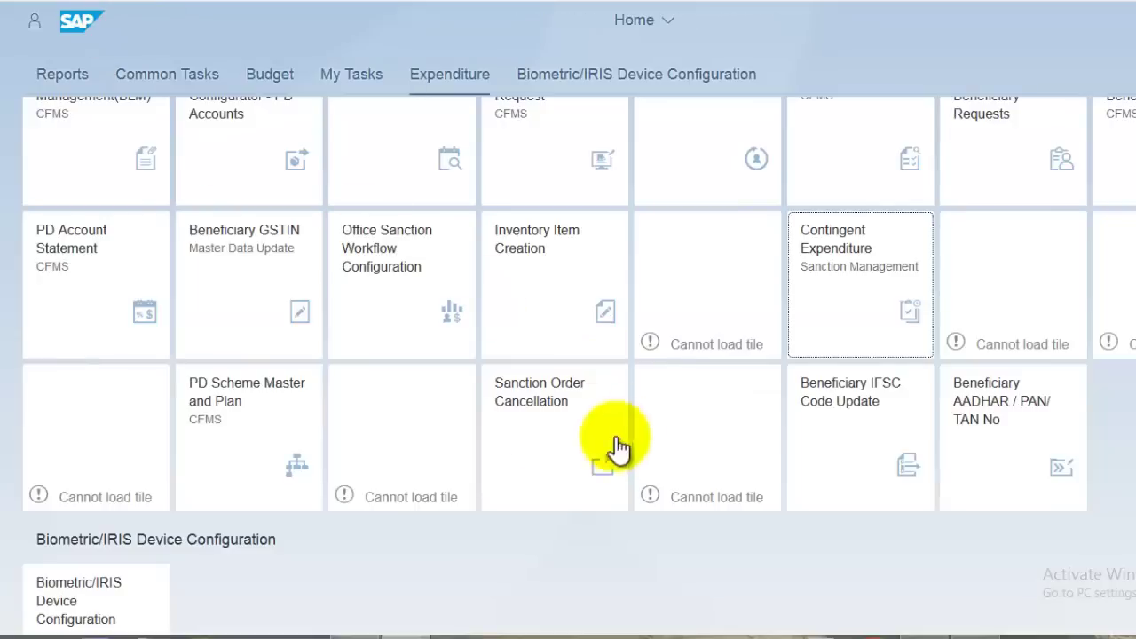
pyautogui.scroll(3, 613, 443)
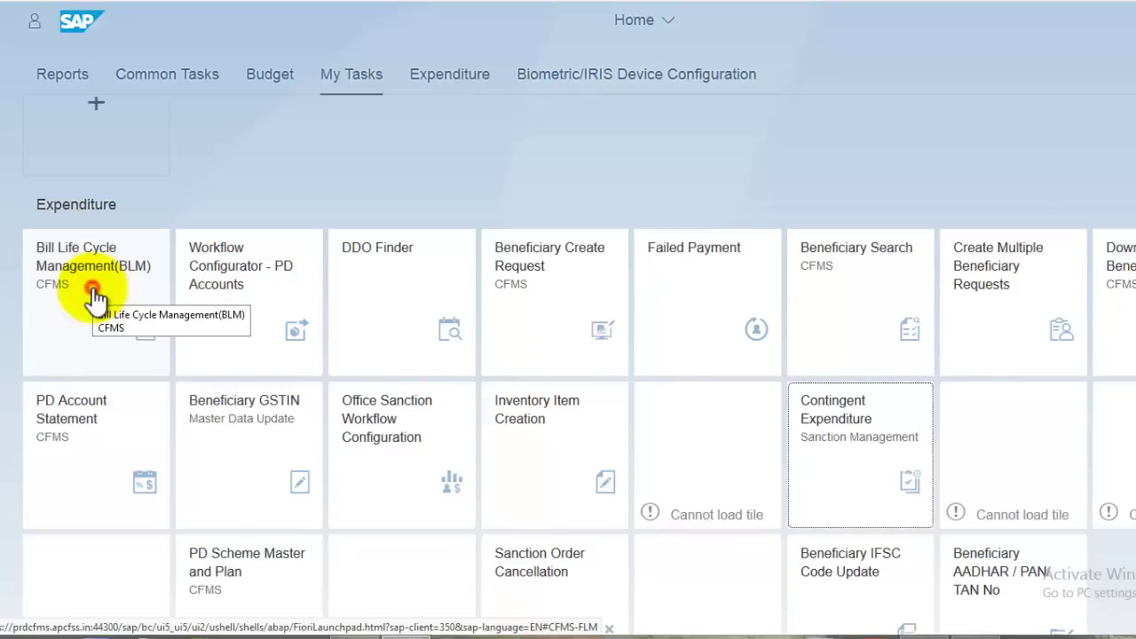
# - In Bill Life Cycle Management, create a new PD Disbursement Bill under Personal Deposit Accounts
pyautogui.click(92, 288)
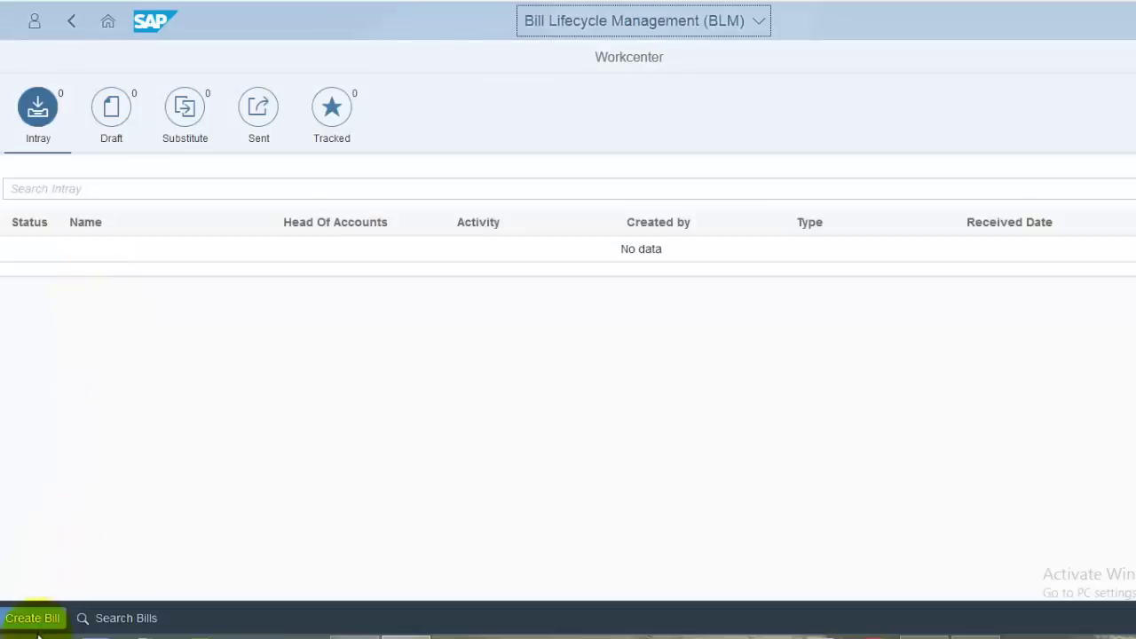
pyautogui.click(35, 621)
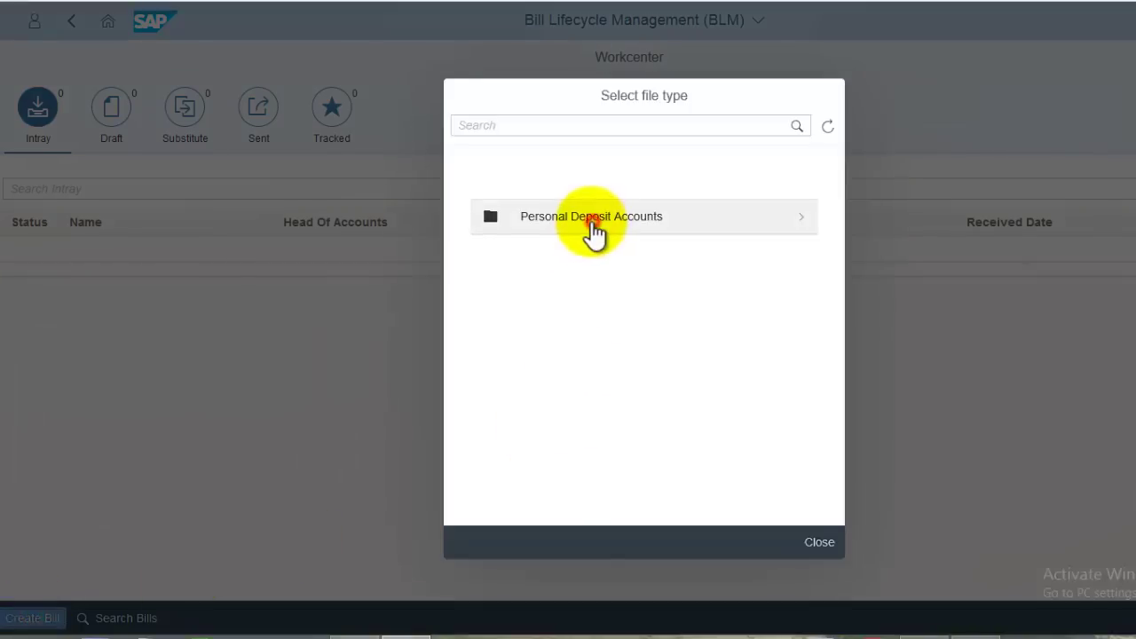
pyautogui.click(593, 229)
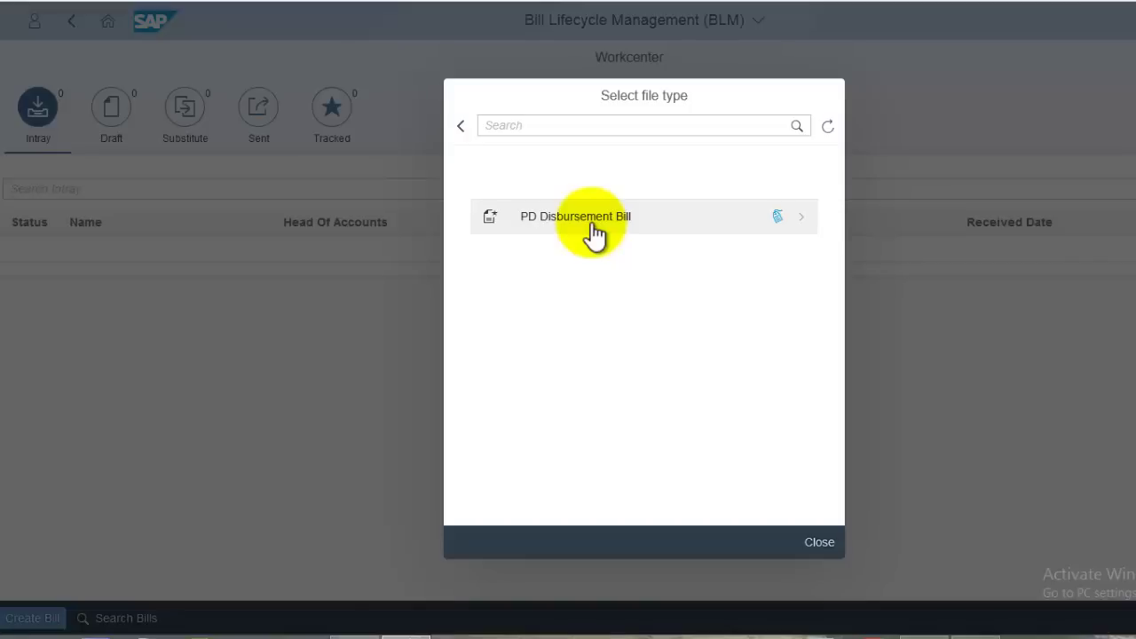
pyautogui.click(593, 229)
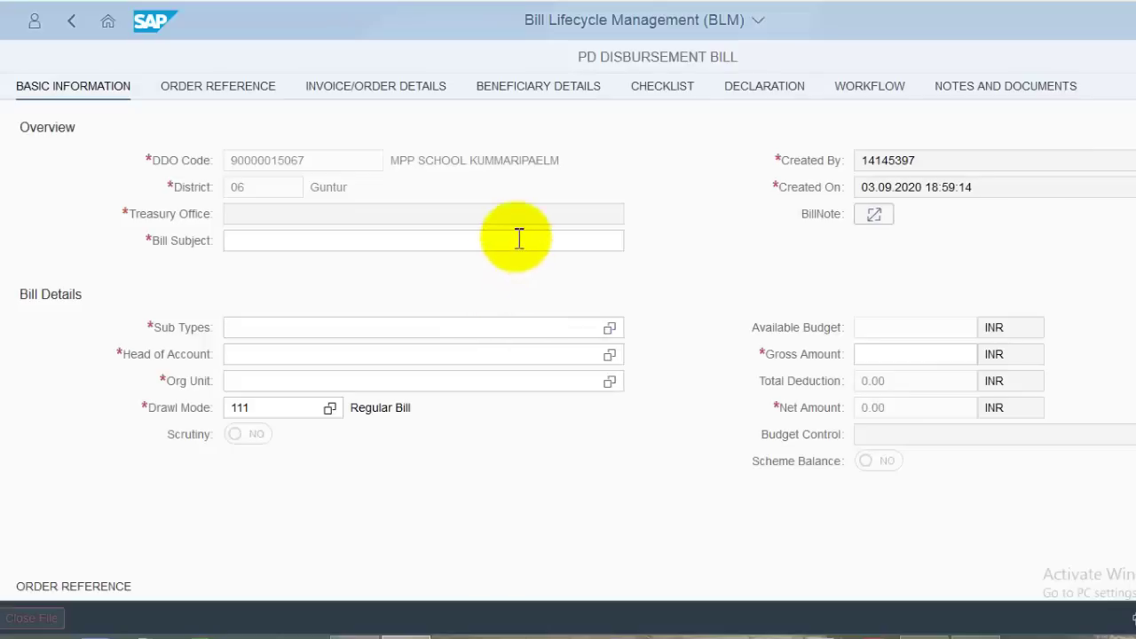
# - Paste SMC PARENT MEETING GRANT as the Bill Subject
pyautogui.scroll(-5, 715, 246)
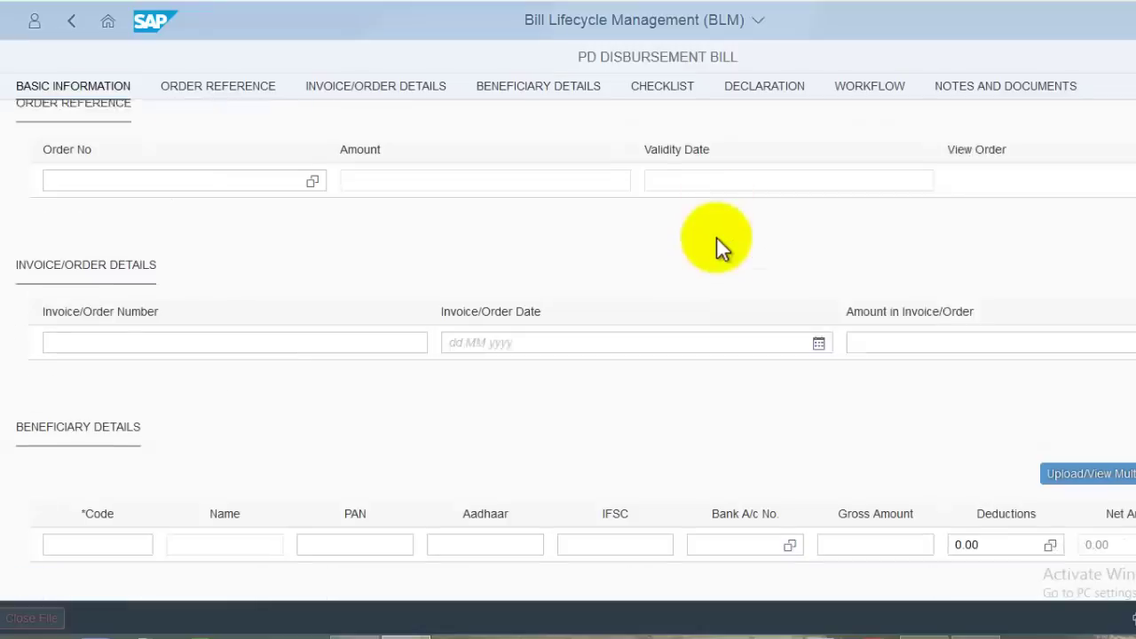
pyautogui.scroll(-3, 711, 269)
pyautogui.scroll(10, 716, 306)
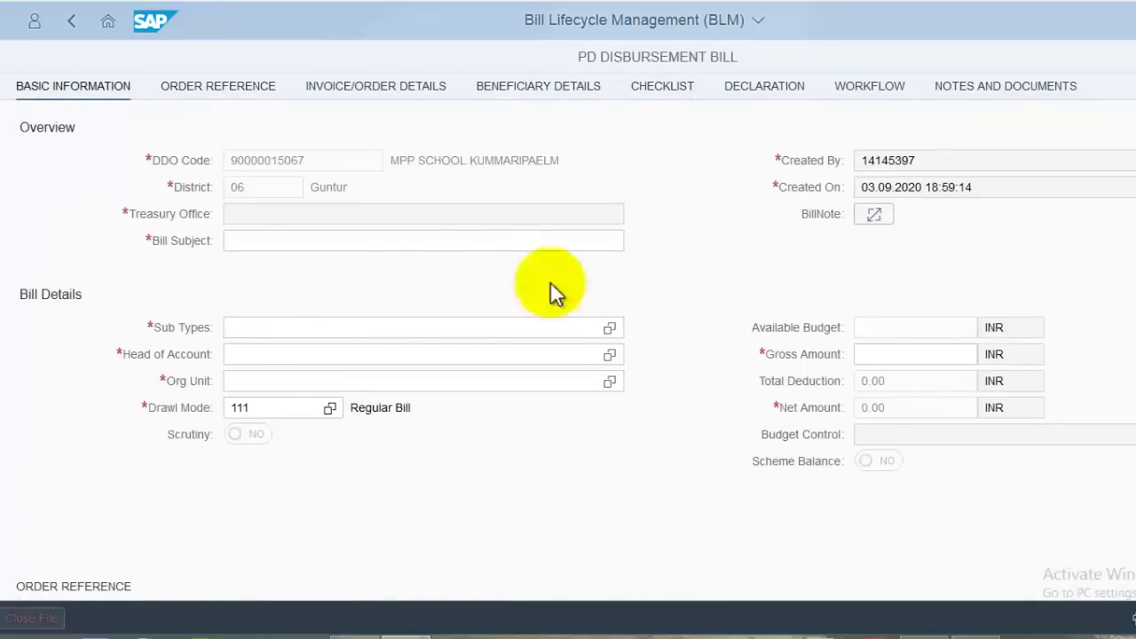
pyautogui.click(319, 241)
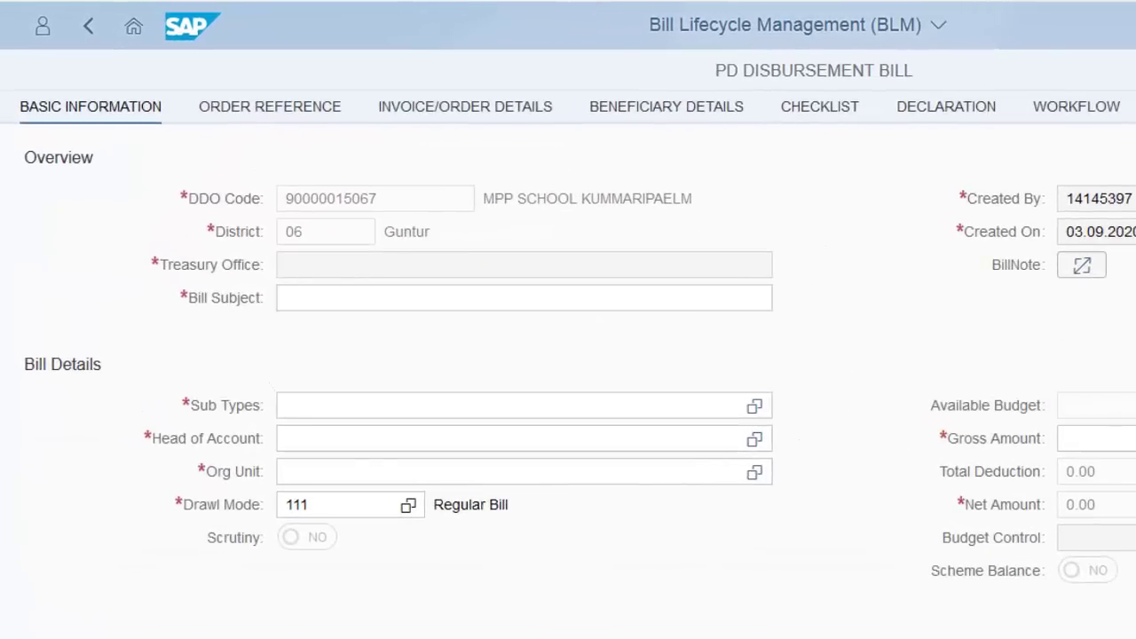
pyautogui.write('SMC PARENT MEETING GRANT')
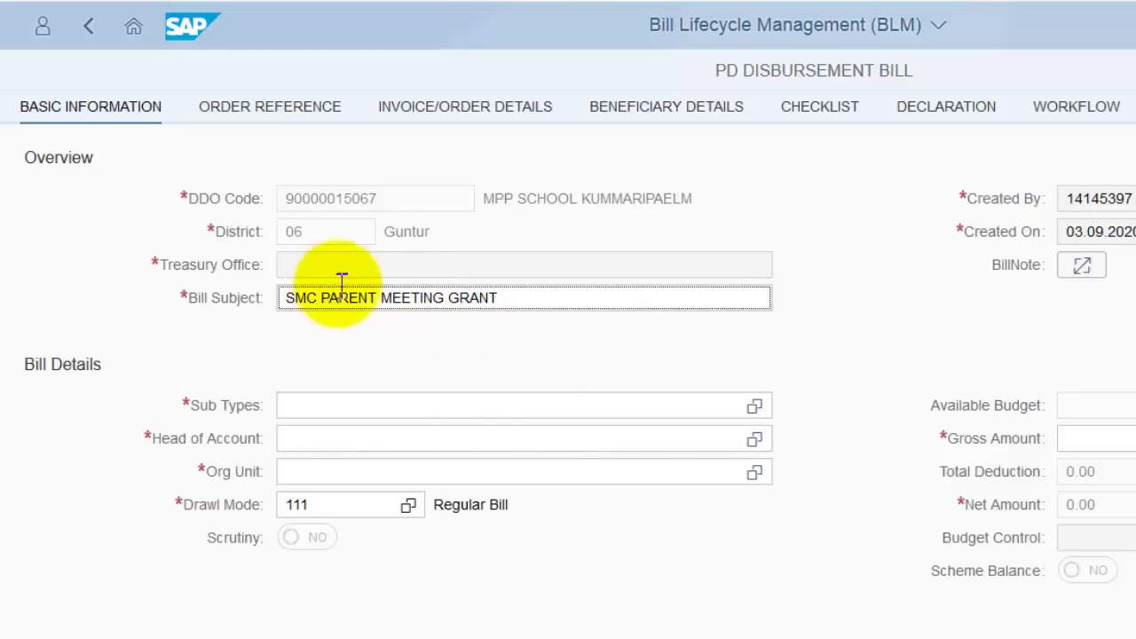
# - Set the bill Sub Type to 135 Consumables/Stationery via the value help
pyautogui.scroll(-1, 350, 283)
pyautogui.scroll(-2, 799, 330)
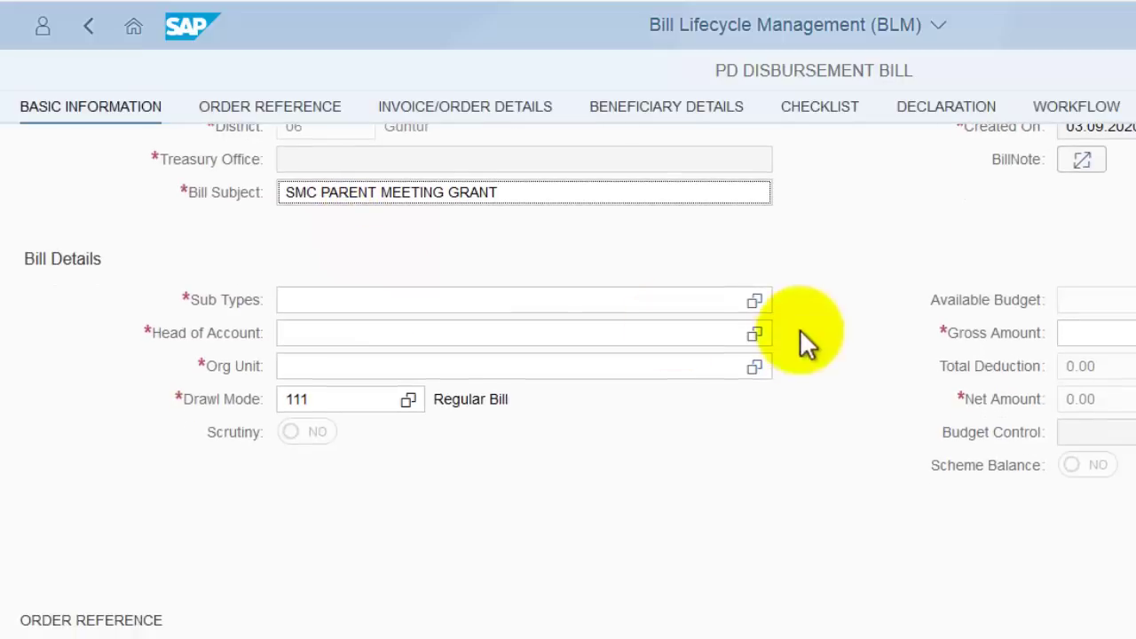
pyautogui.click(756, 302)
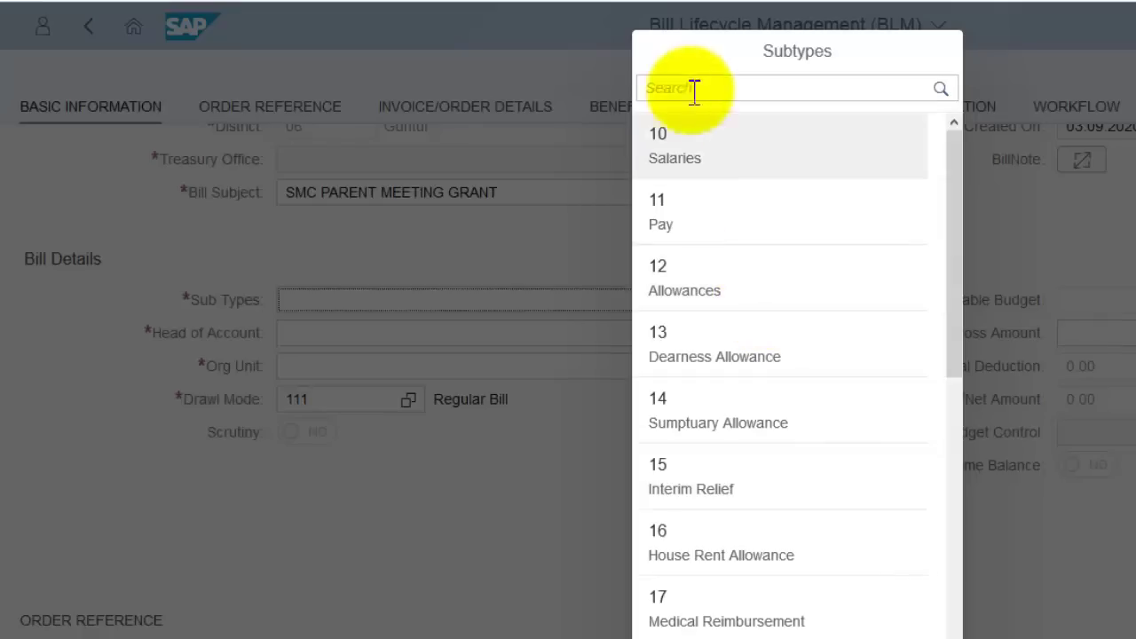
pyautogui.click(727, 84)
pyautogui.write('135')
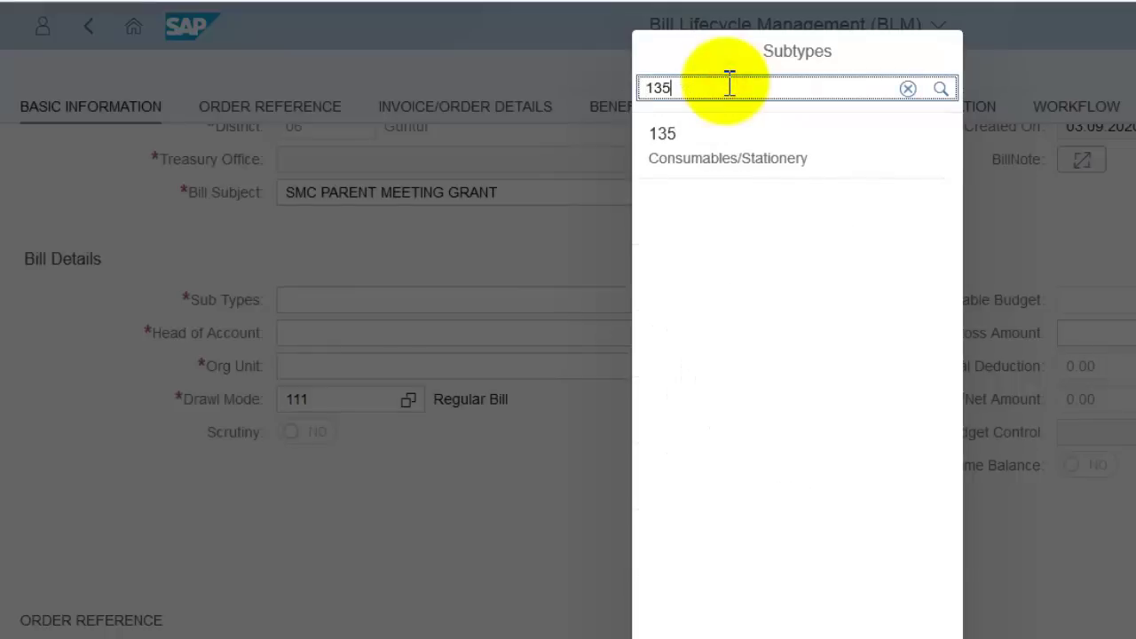
pyautogui.click(752, 162)
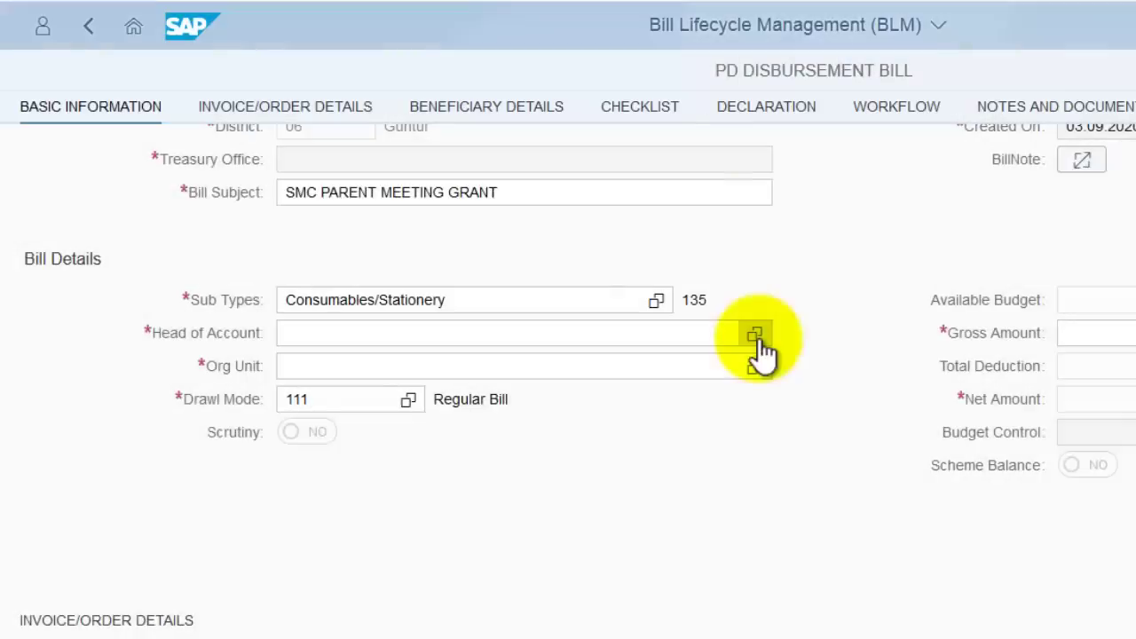
pyautogui.click(756, 338)
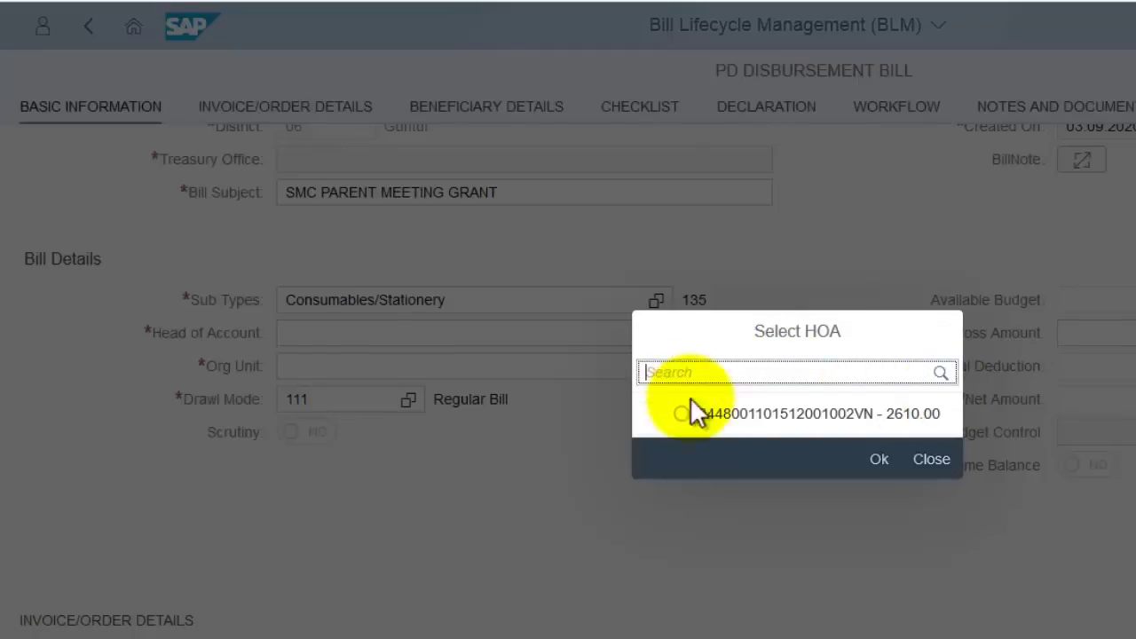
pyautogui.click(682, 413)
pyautogui.click(881, 459)
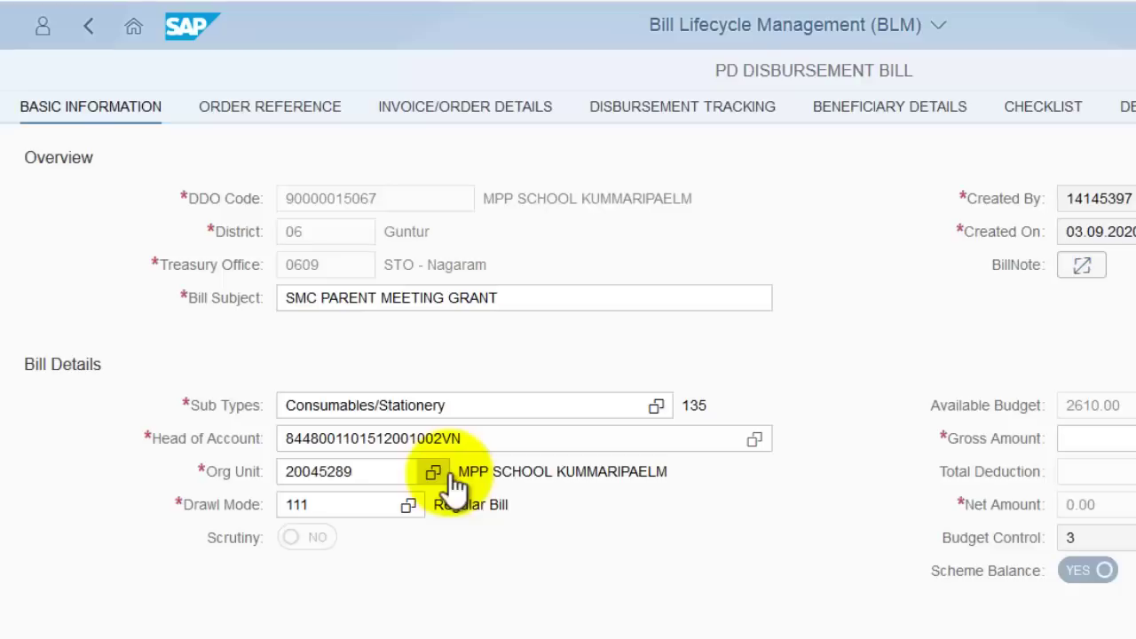
pyautogui.click(437, 471)
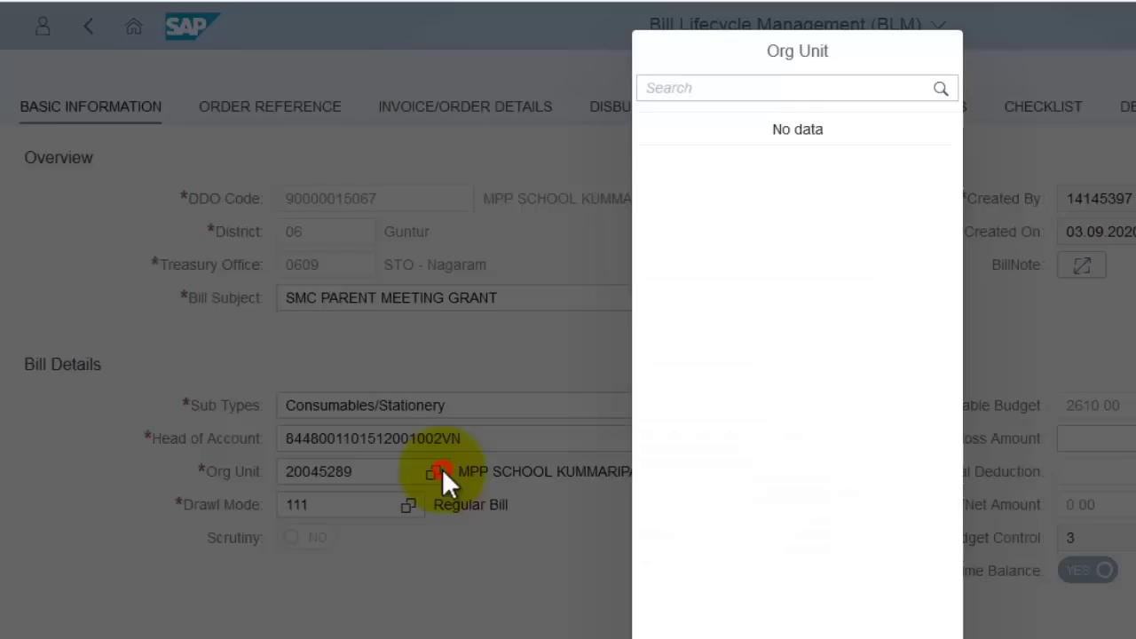
pyautogui.click(783, 175)
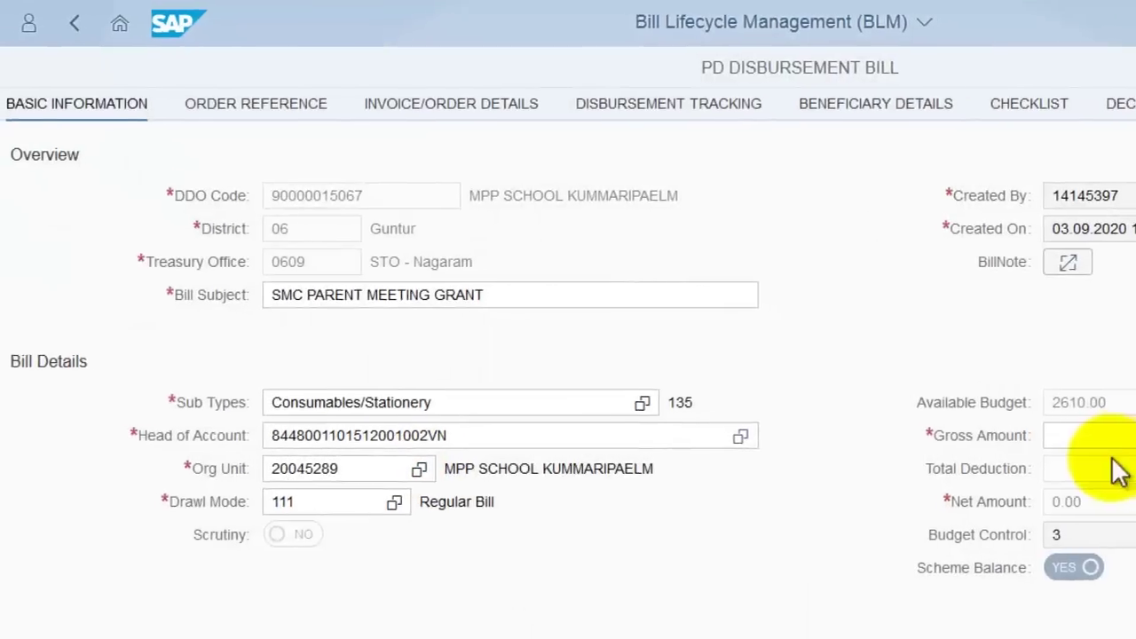
pyautogui.click(1109, 437)
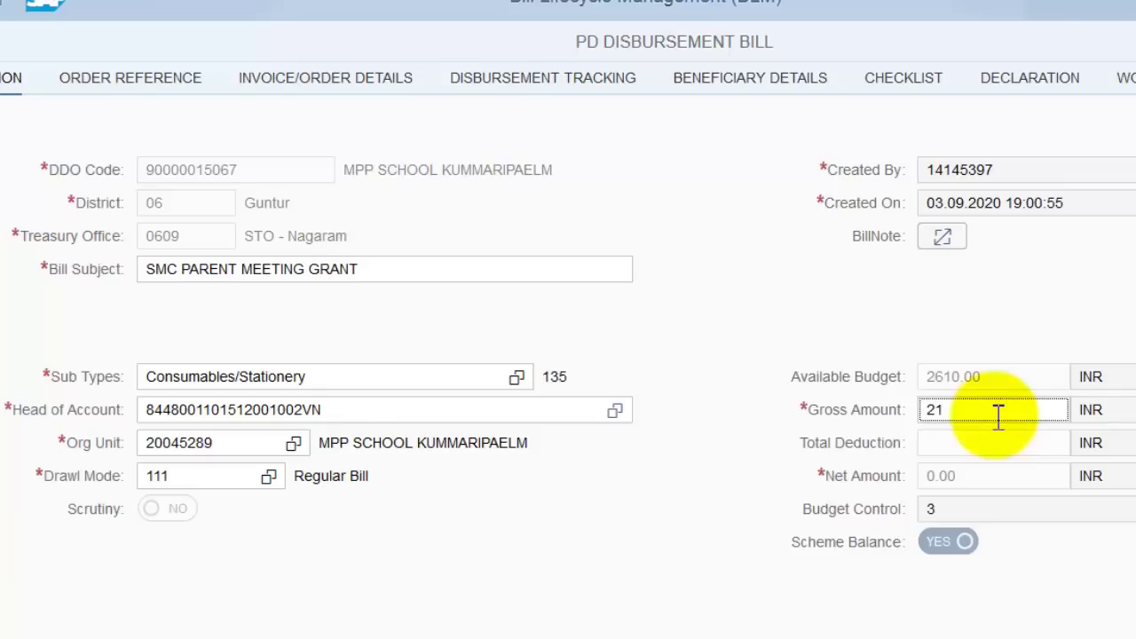
pyautogui.click(756, 395)
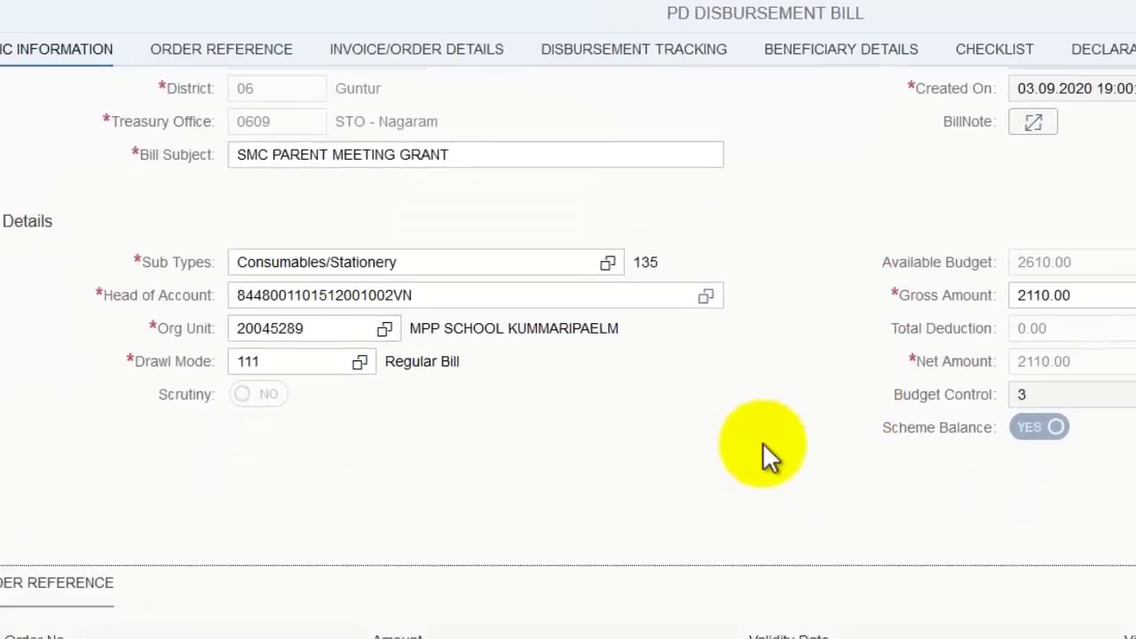
# - Attach order ESE02/2020/250815 and review the auto-filled invoice, deposit, beneficiary and checklist sections
pyautogui.scroll(-4, 762, 442)
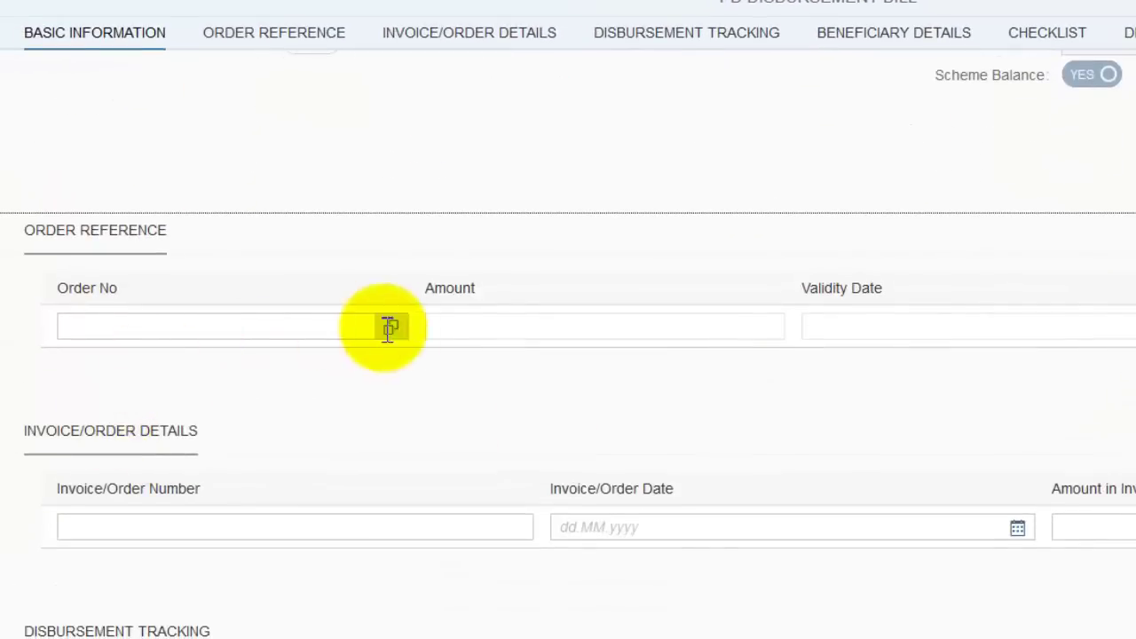
pyautogui.click(393, 329)
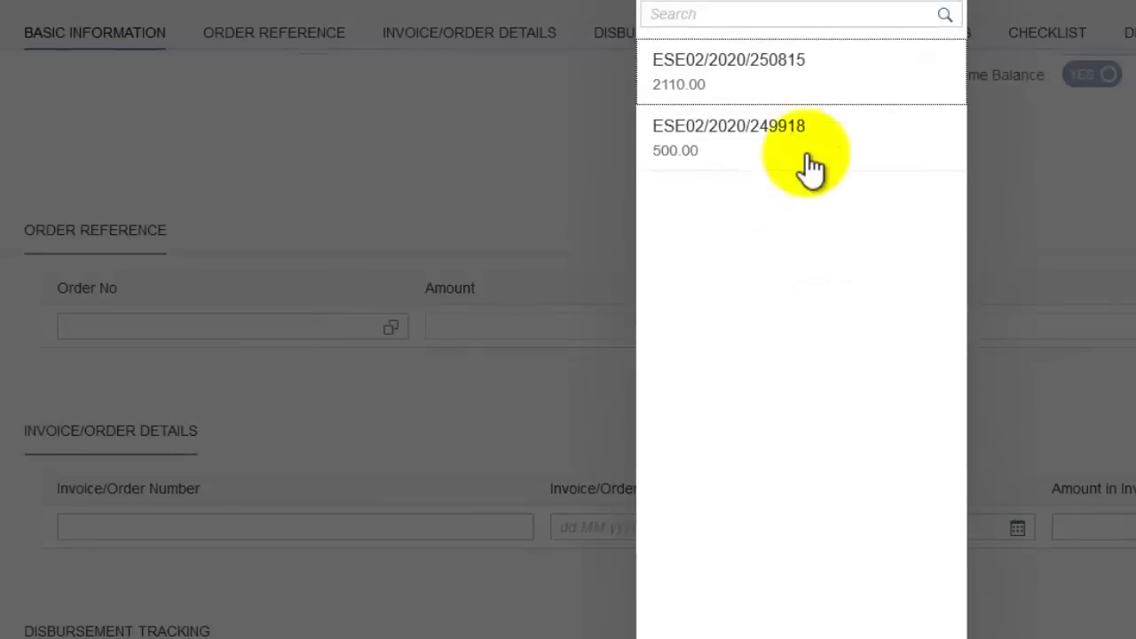
pyautogui.click(814, 94)
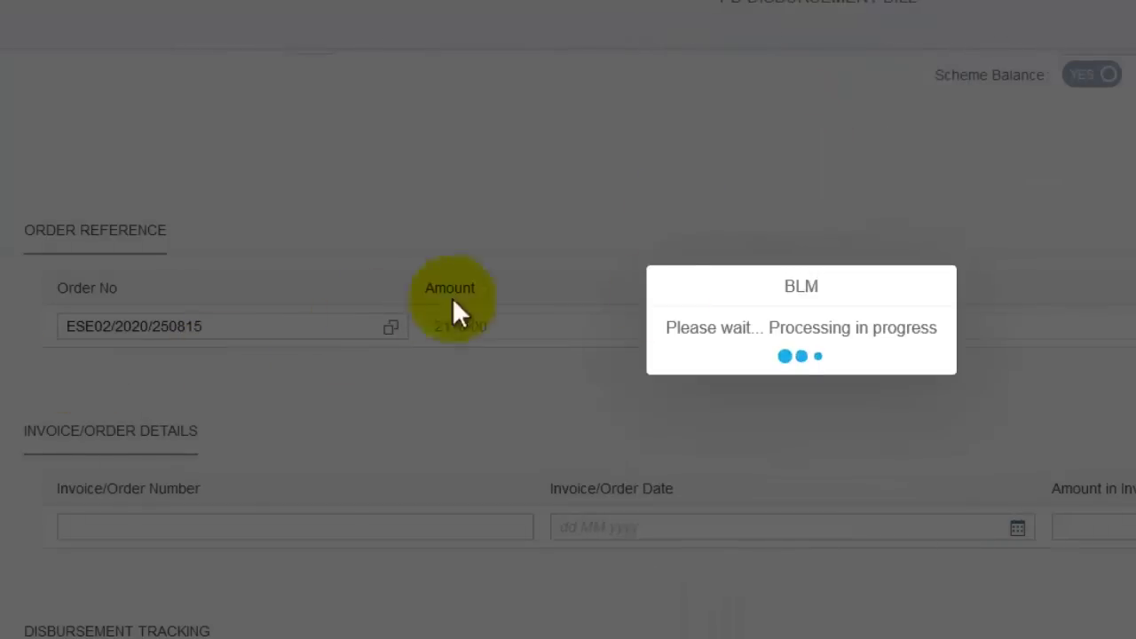
pyautogui.scroll(-4, 768, 443)
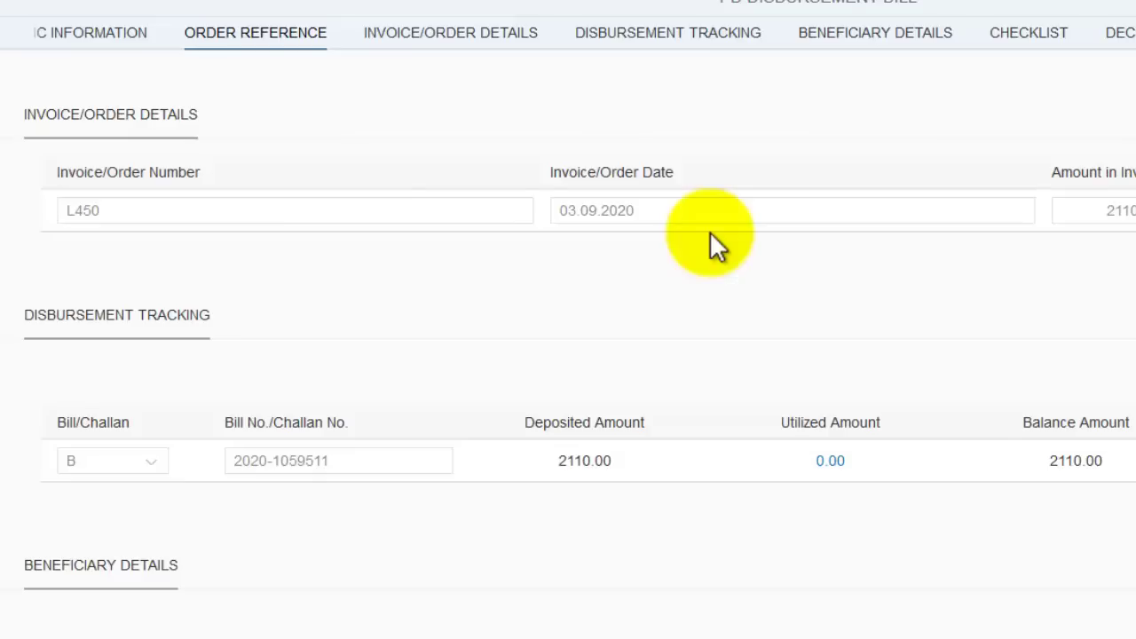
pyautogui.scroll(-2, 621, 257)
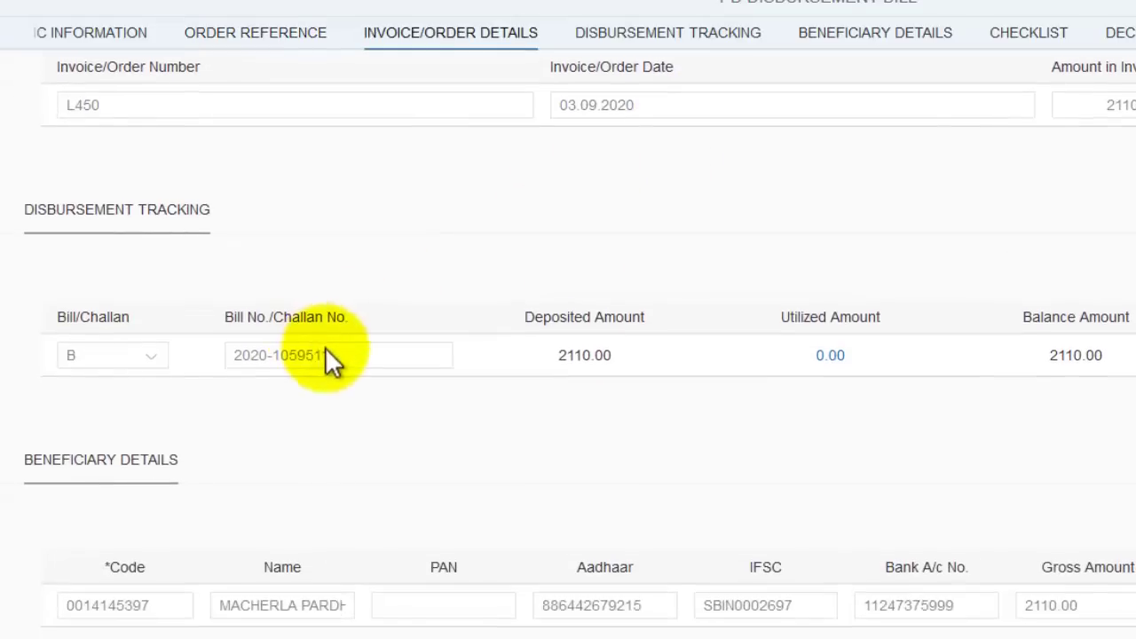
pyautogui.scroll(-2, 332, 362)
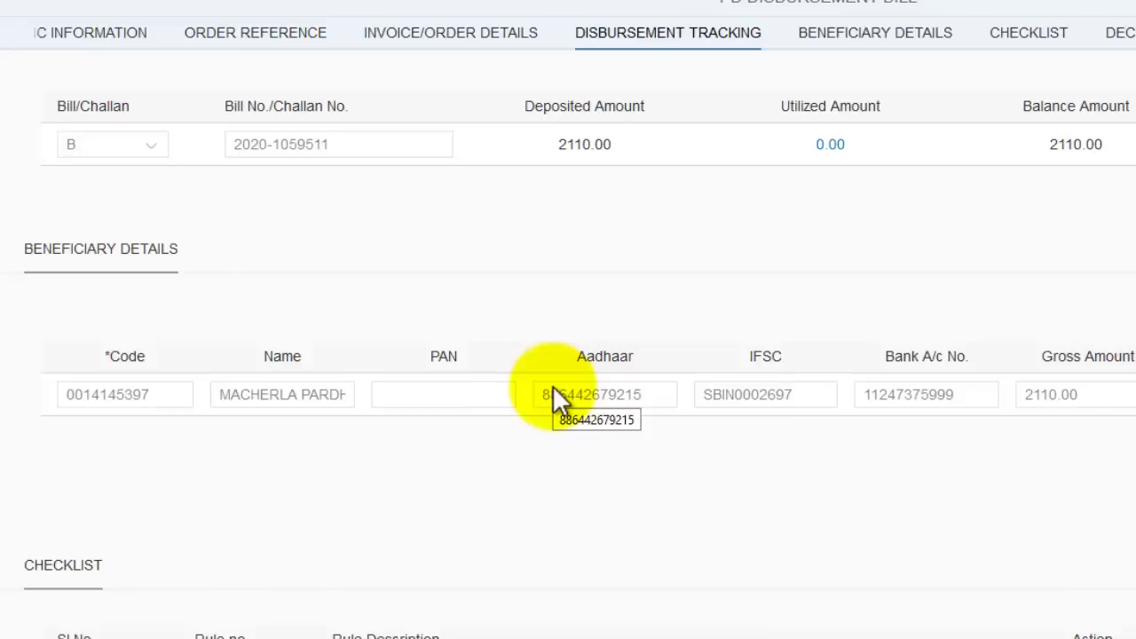
pyautogui.scroll(-4, 552, 385)
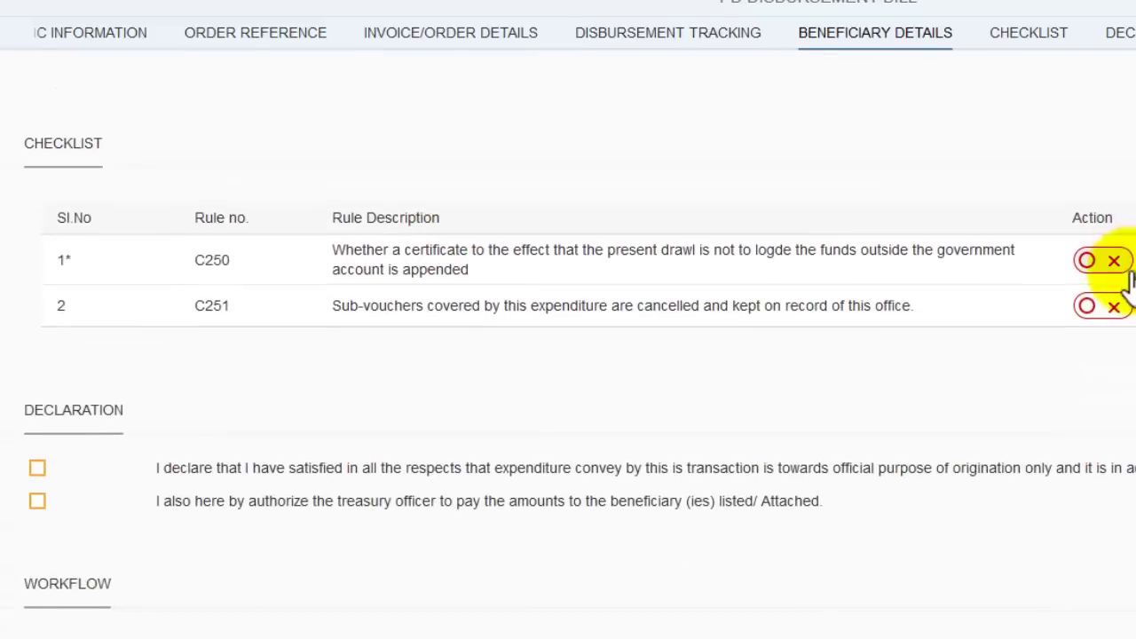
# - Mark checklist rules C250 and C251 as yes and tick both declarations
pyautogui.click(1111, 260)
pyautogui.click(1100, 306)
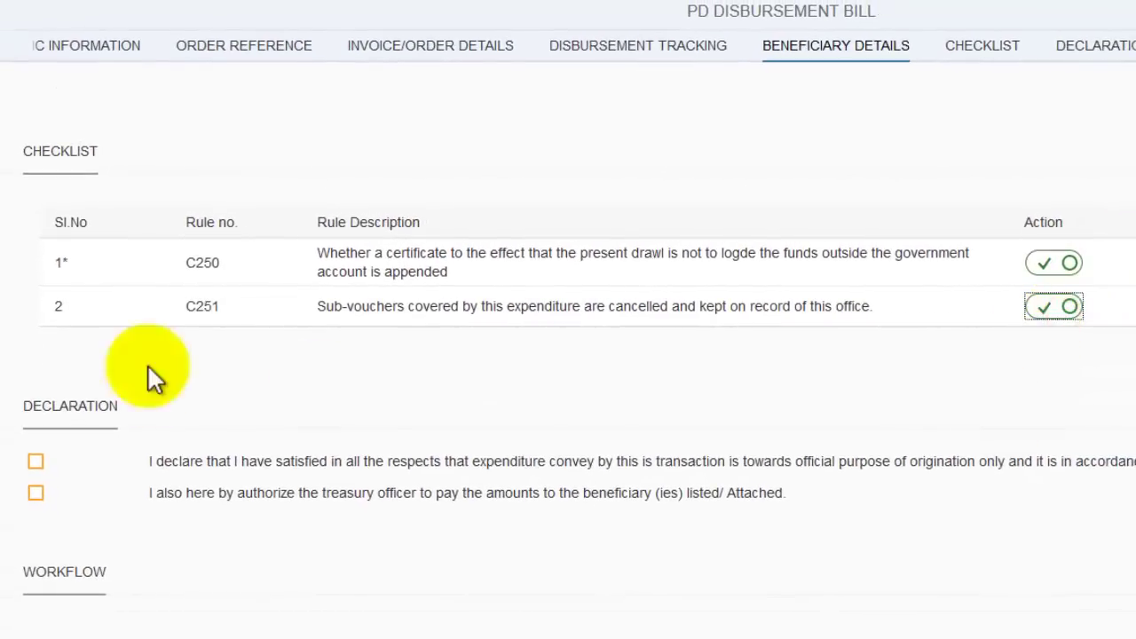
pyautogui.click(36, 461)
pyautogui.click(35, 493)
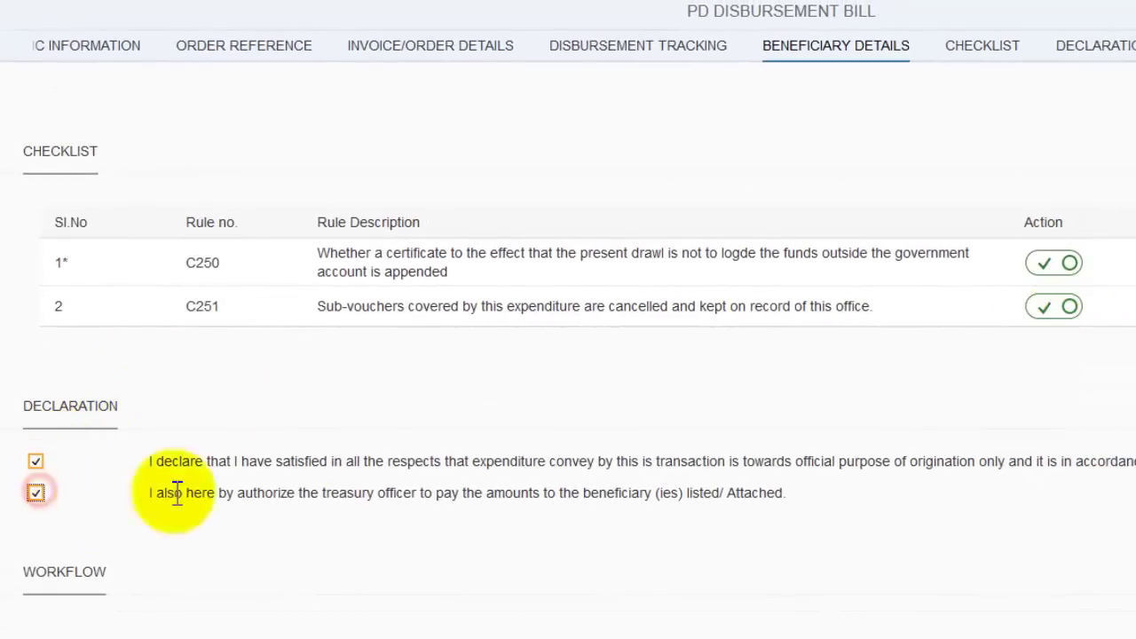
pyautogui.scroll(-10, 373, 448)
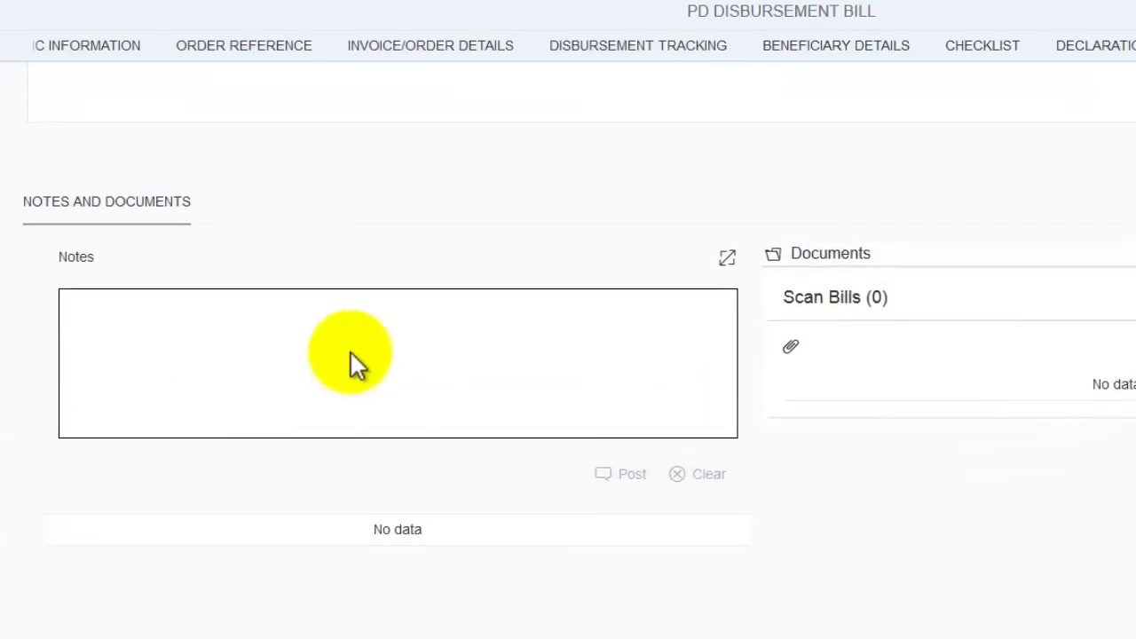
# - Save the PD Disbursement Bill and dismiss the disbursement tracking notice
pyautogui.click(1002, 613)
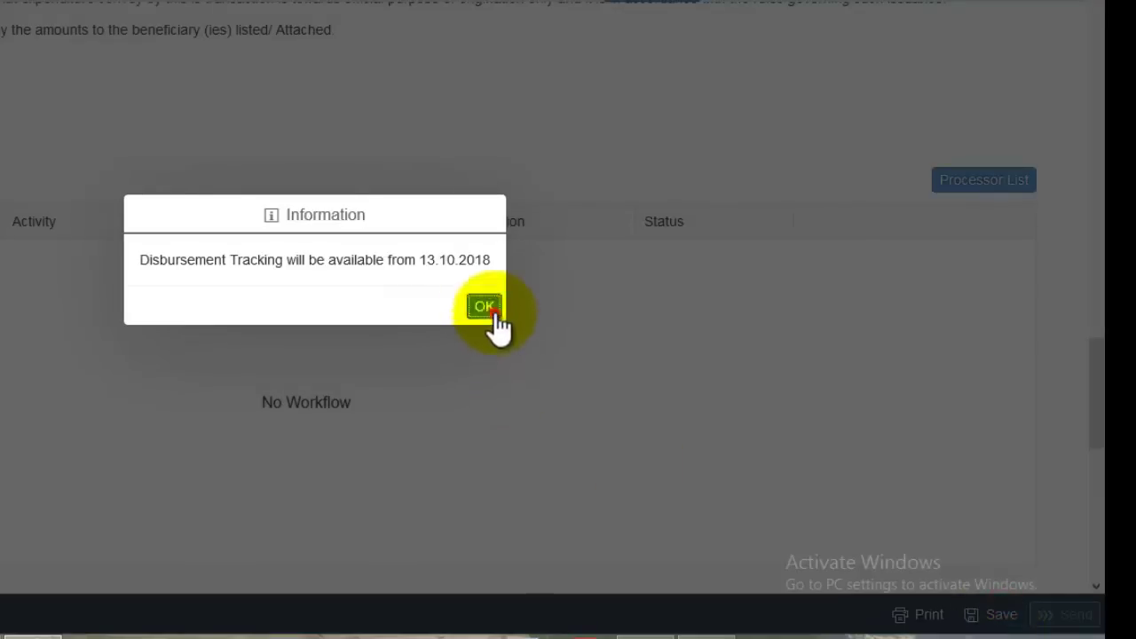
pyautogui.click(487, 311)
pyautogui.scroll(4, 447, 293)
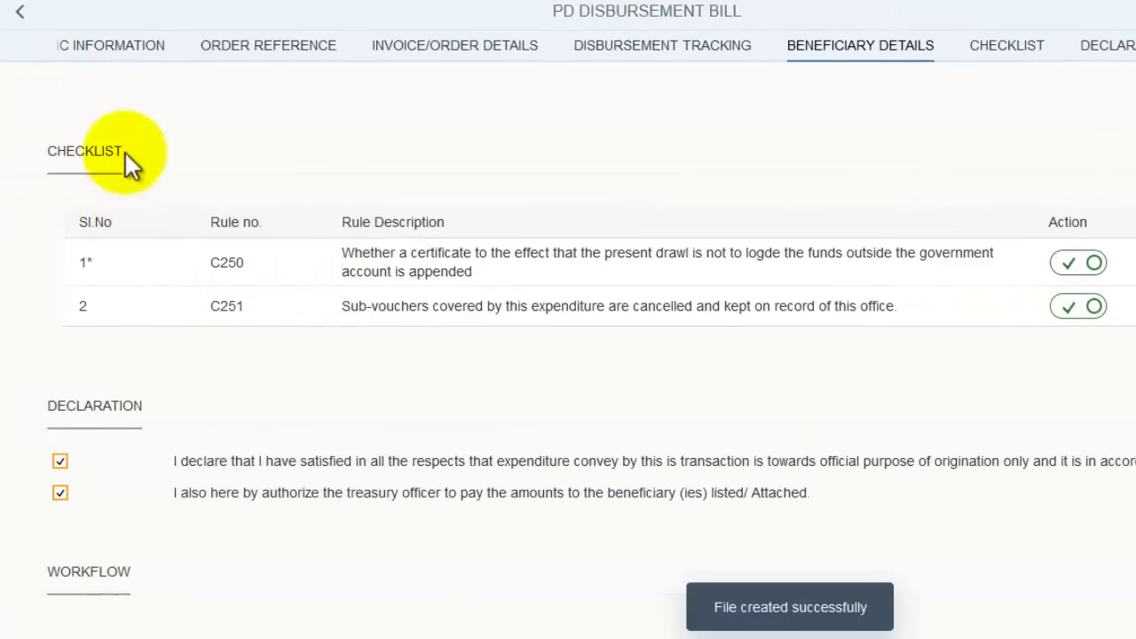
pyautogui.click(94, 257)
pyautogui.doubleClick(93, 259)
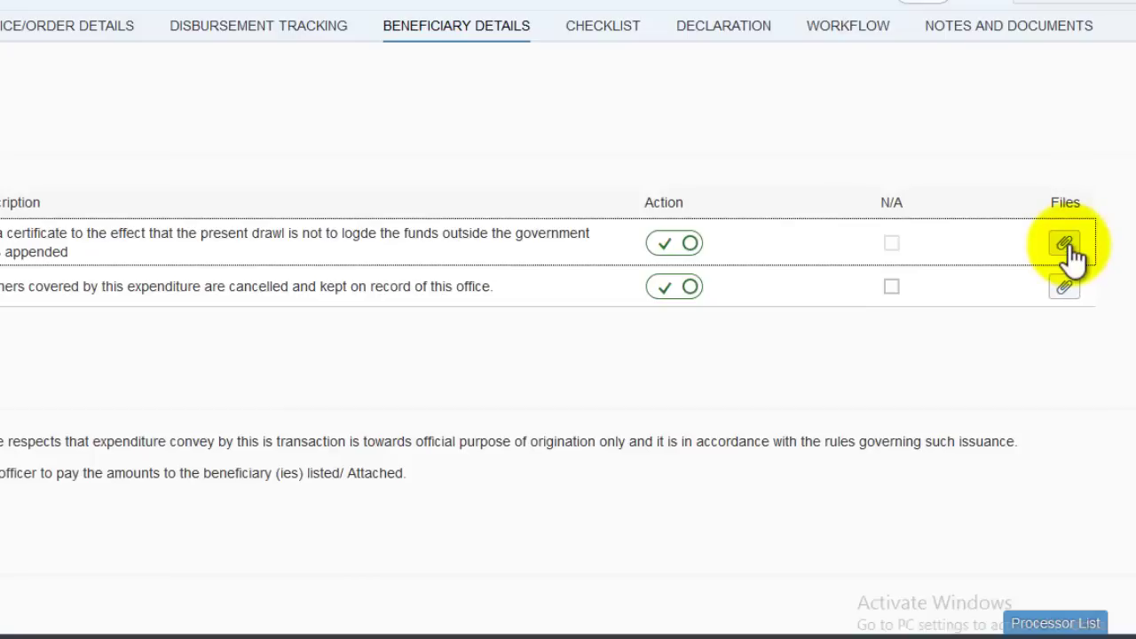
pyautogui.click(1068, 246)
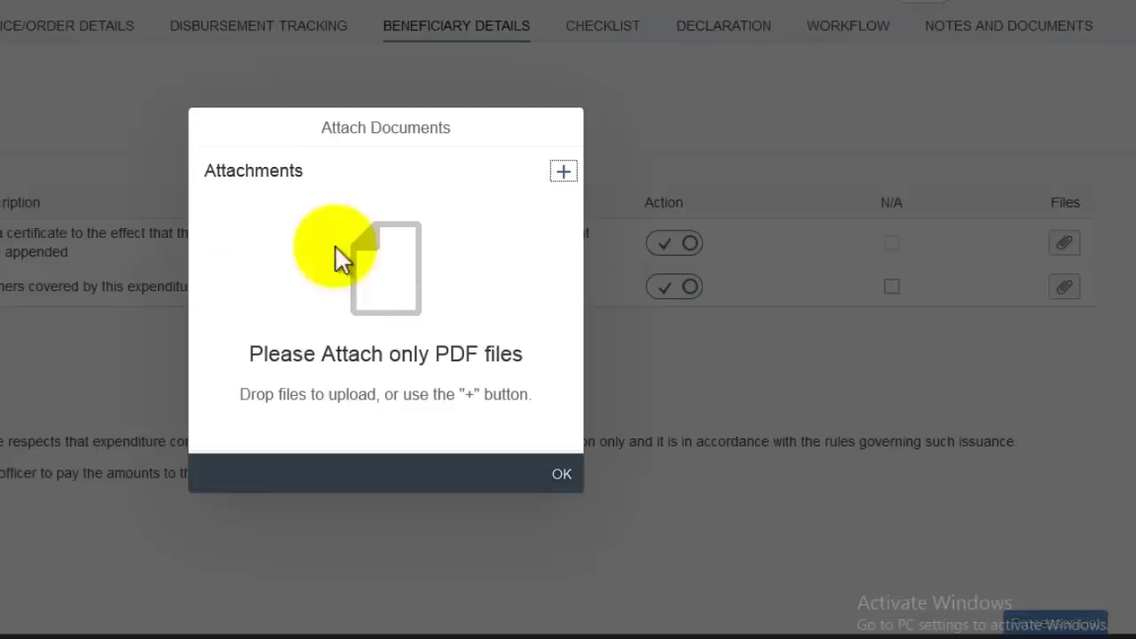
pyautogui.click(558, 168)
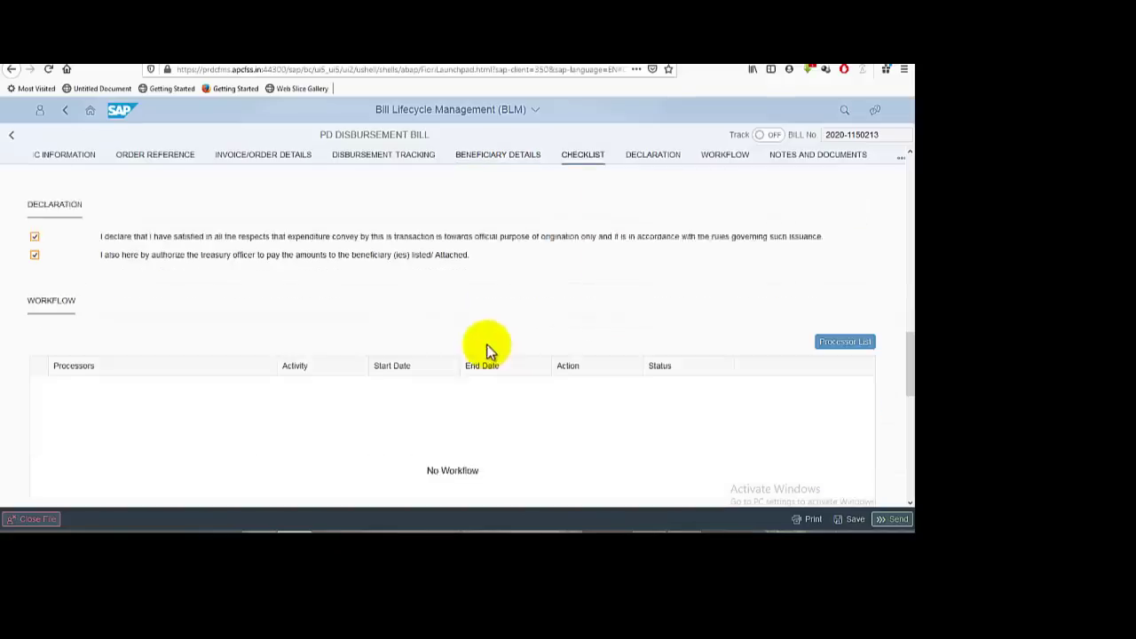
pyautogui.scroll(-5, 296, 315)
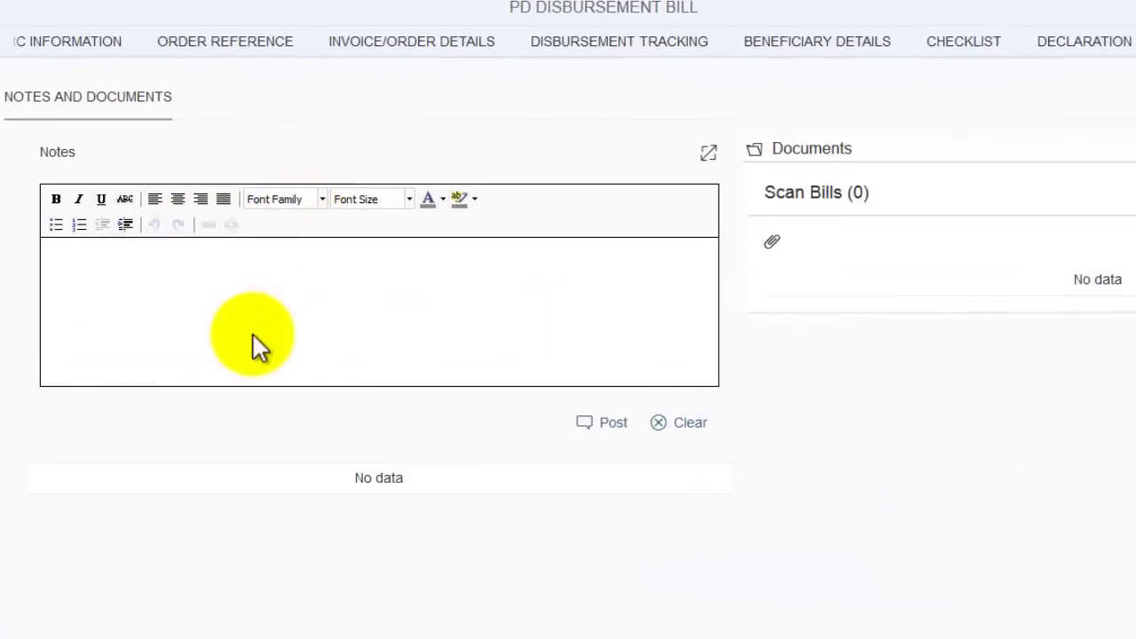
pyautogui.click(222, 289)
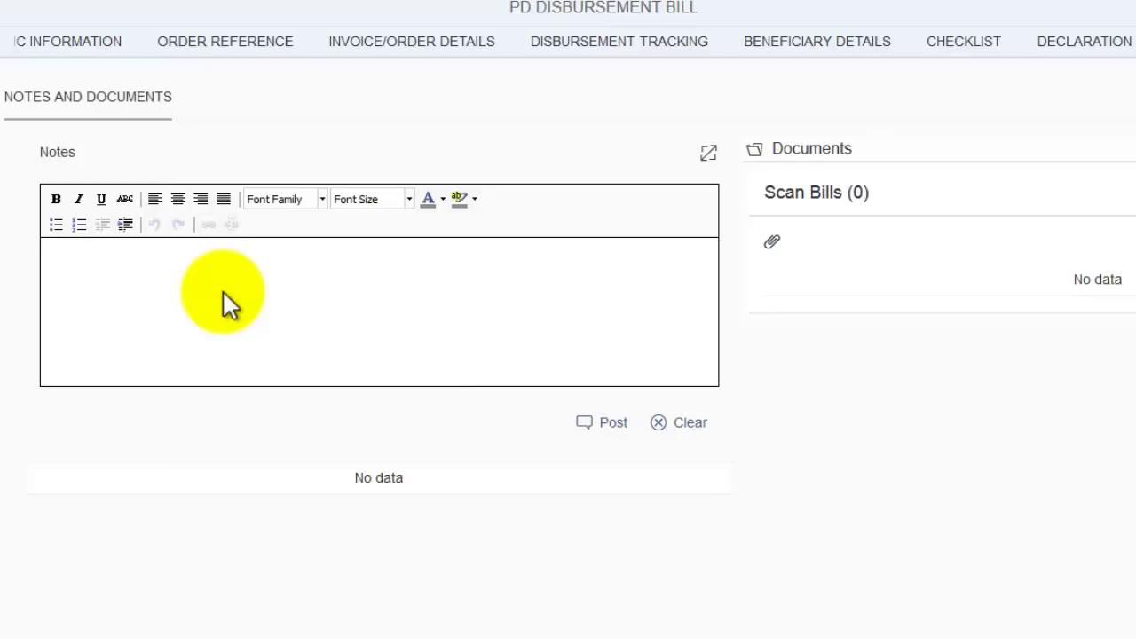
pyautogui.scroll(15, 222, 289)
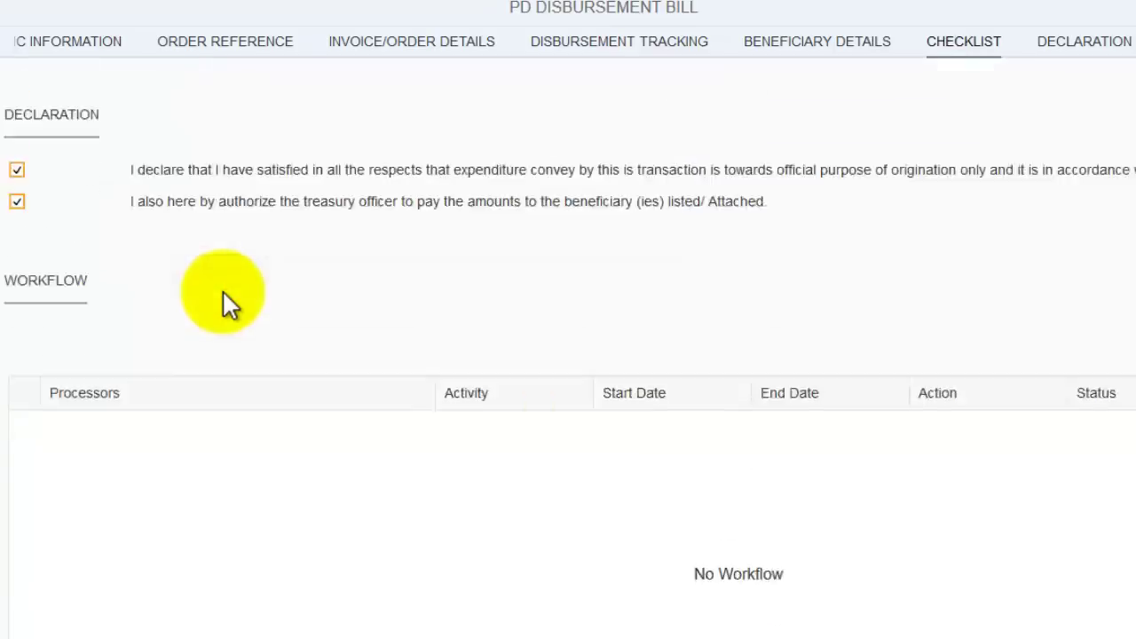
# - Post the note 'SMC PARENT MEETING GRANT' on the bill and save it
pyautogui.click(347, 223)
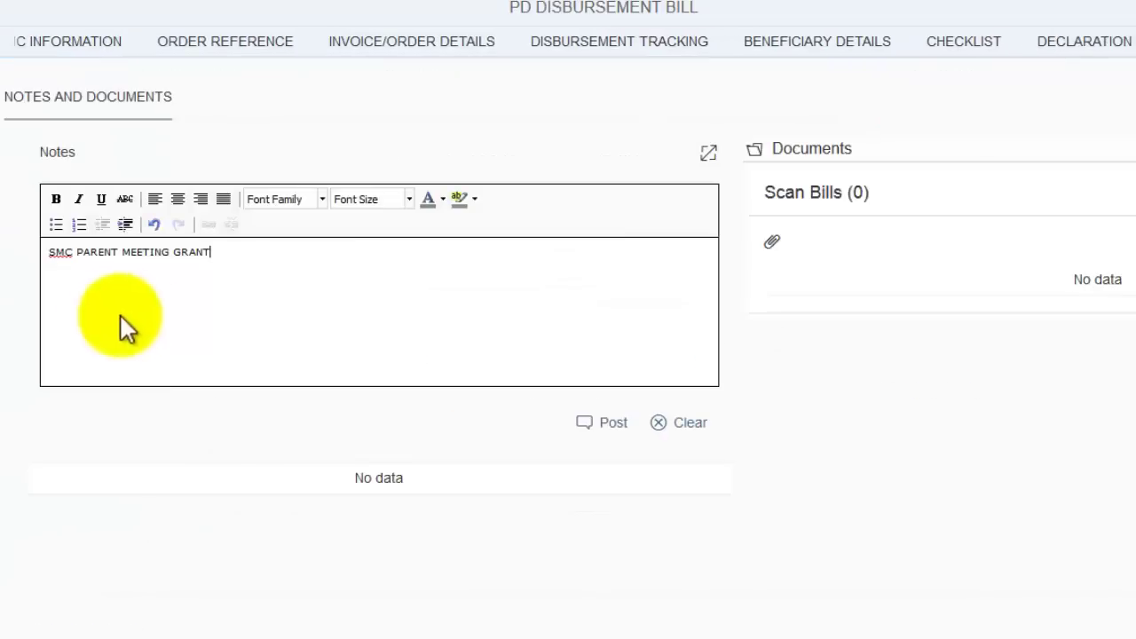
pyautogui.click(621, 432)
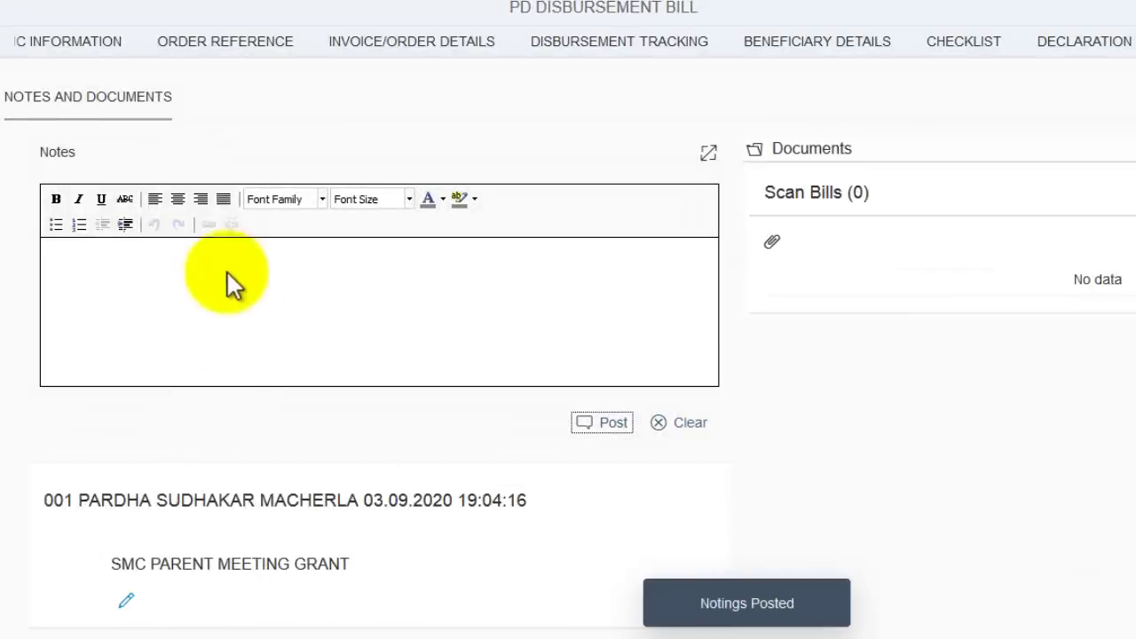
pyautogui.click(1003, 614)
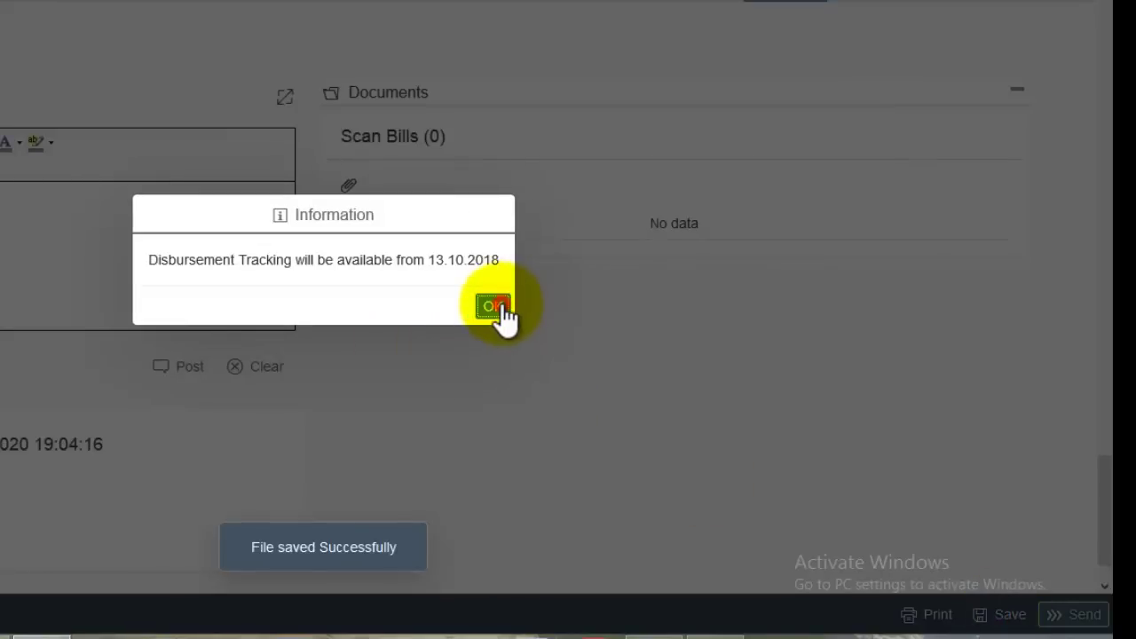
pyautogui.click(500, 309)
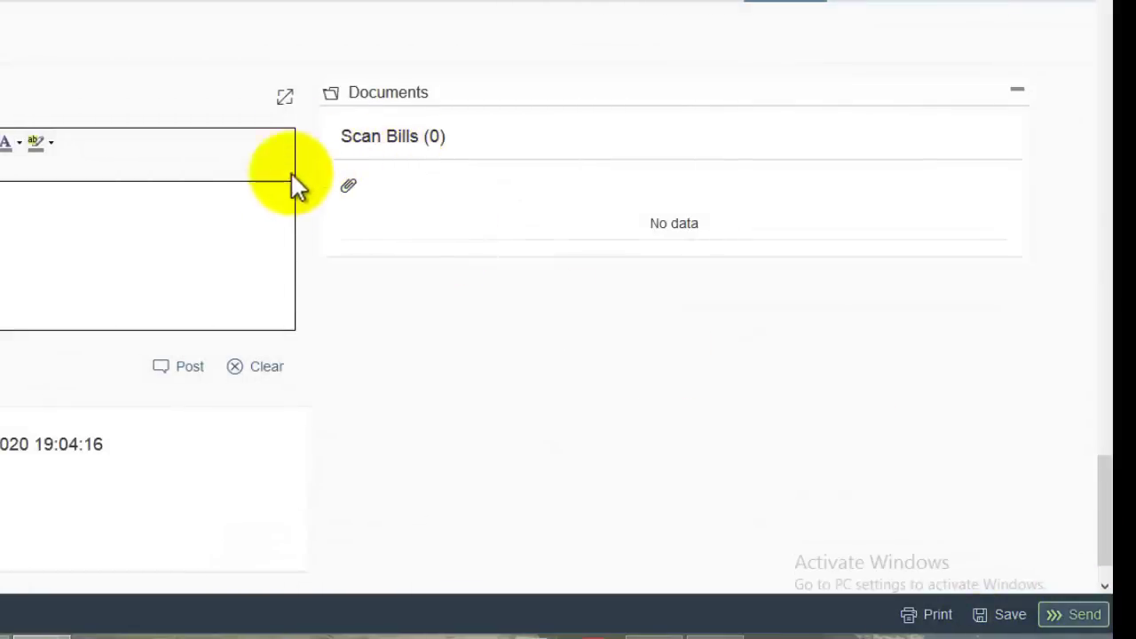
# - Start attaching a document under the scanned bills, then cancel without adding one
pyautogui.scroll(3, 266, 217)
pyautogui.scroll(-1, 355, 319)
pyautogui.scroll(-1, 397, 359)
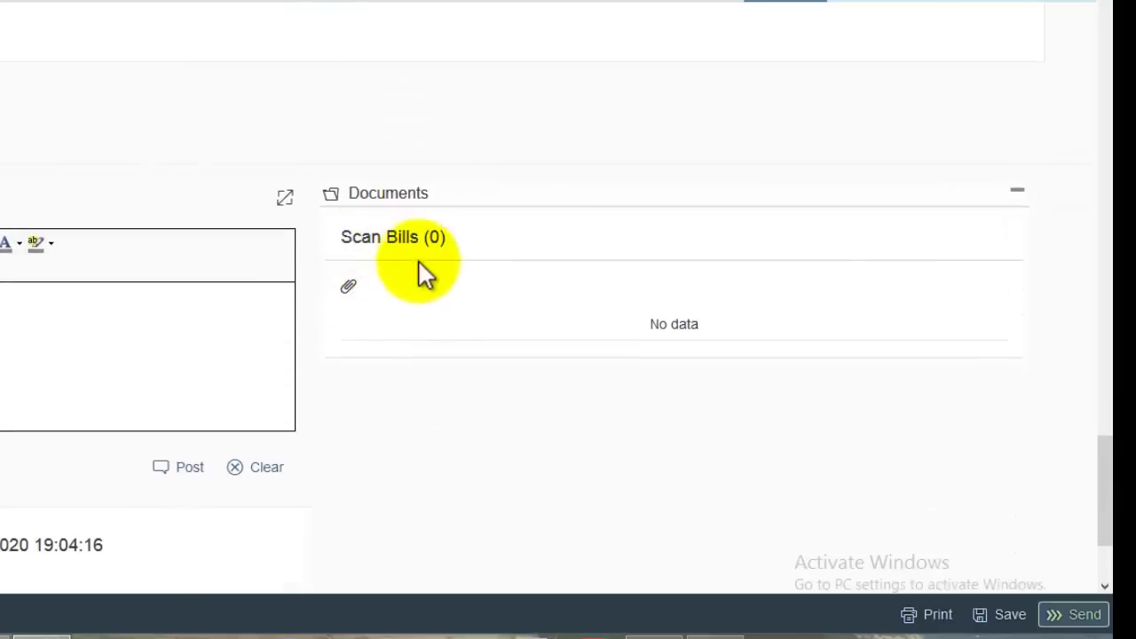
pyautogui.click(351, 291)
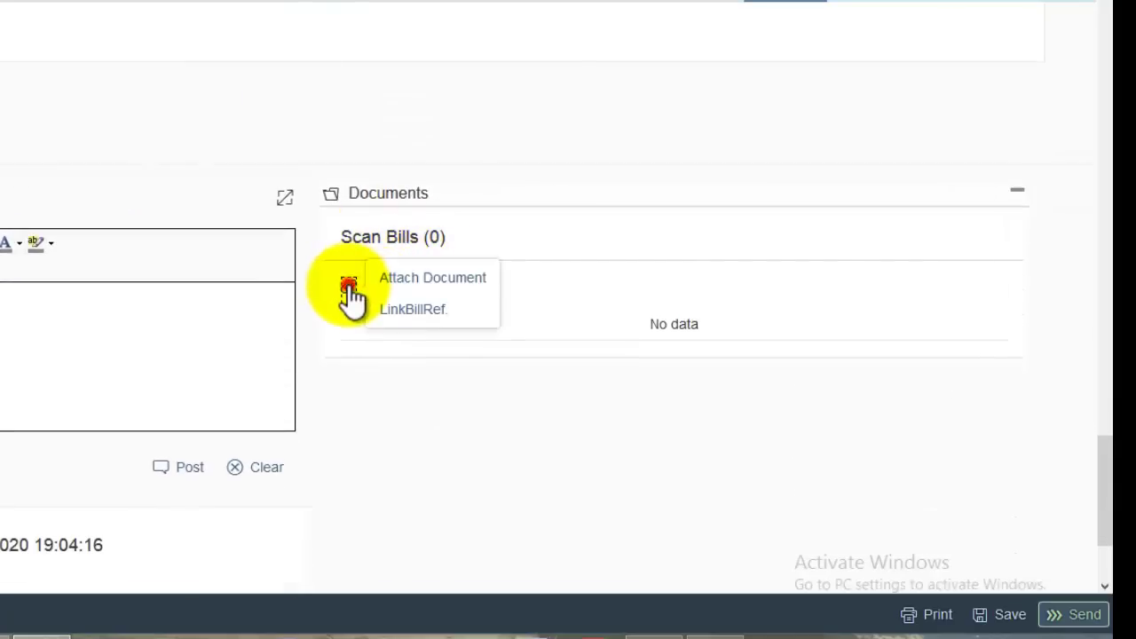
pyautogui.click(417, 275)
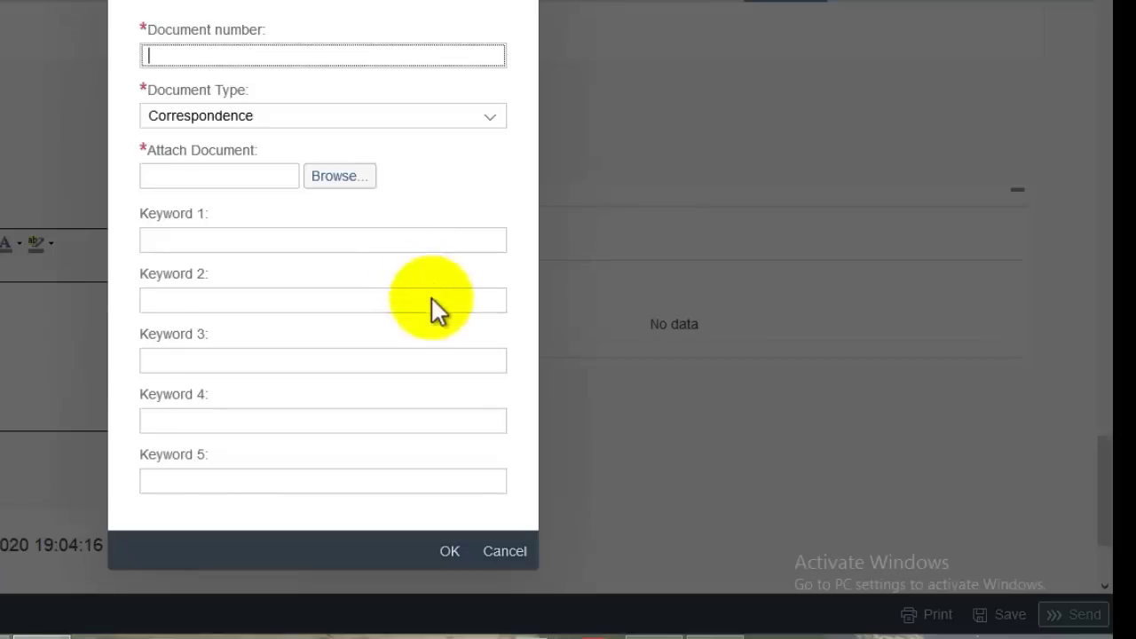
pyautogui.click(511, 551)
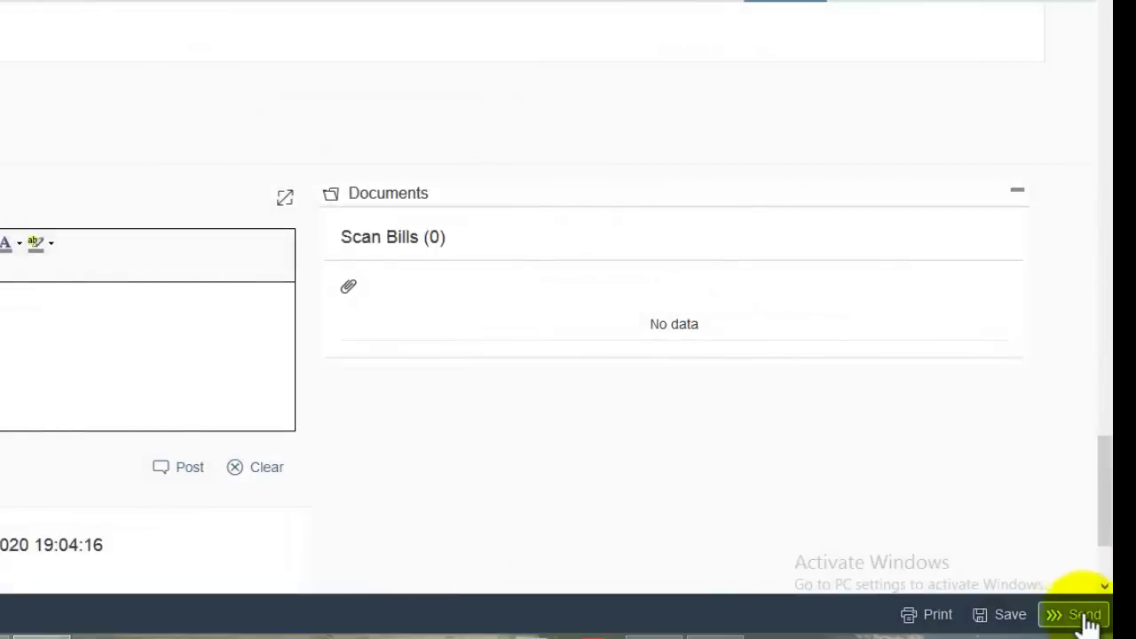
# - Send the bill to the next approver and refresh the Intray until it appears
pyautogui.click(1083, 615)
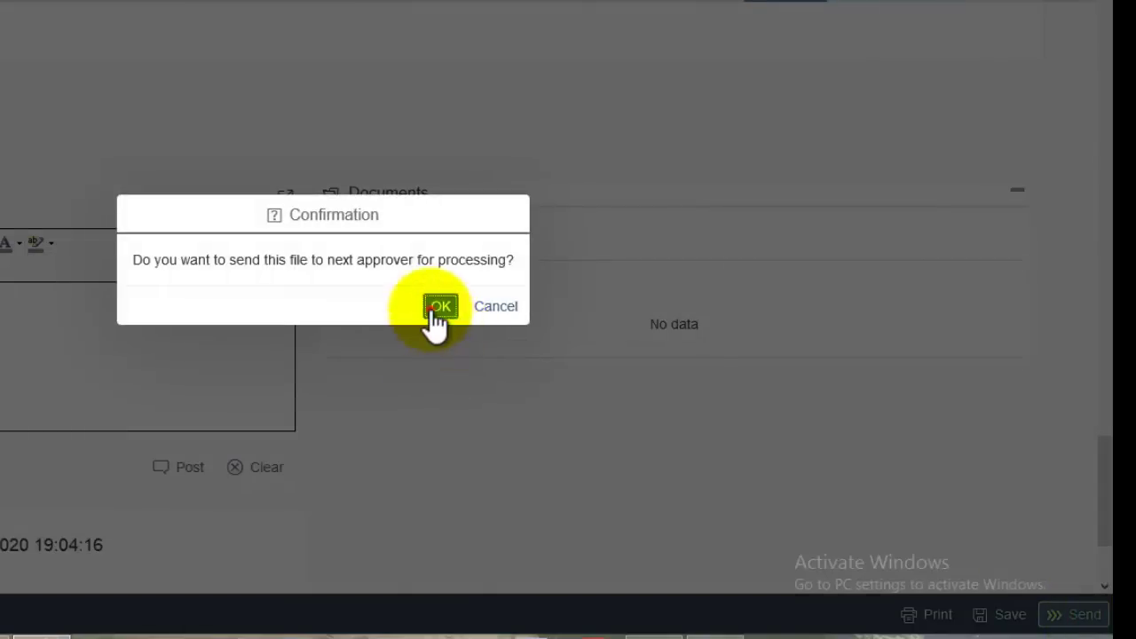
pyautogui.click(436, 306)
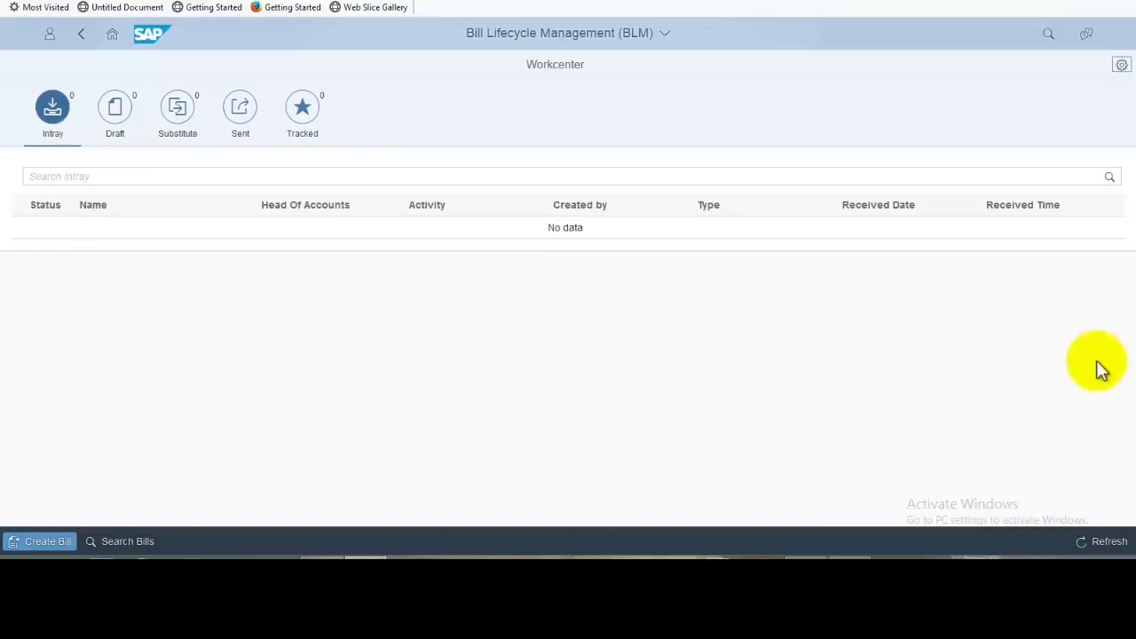
pyautogui.click(1084, 543)
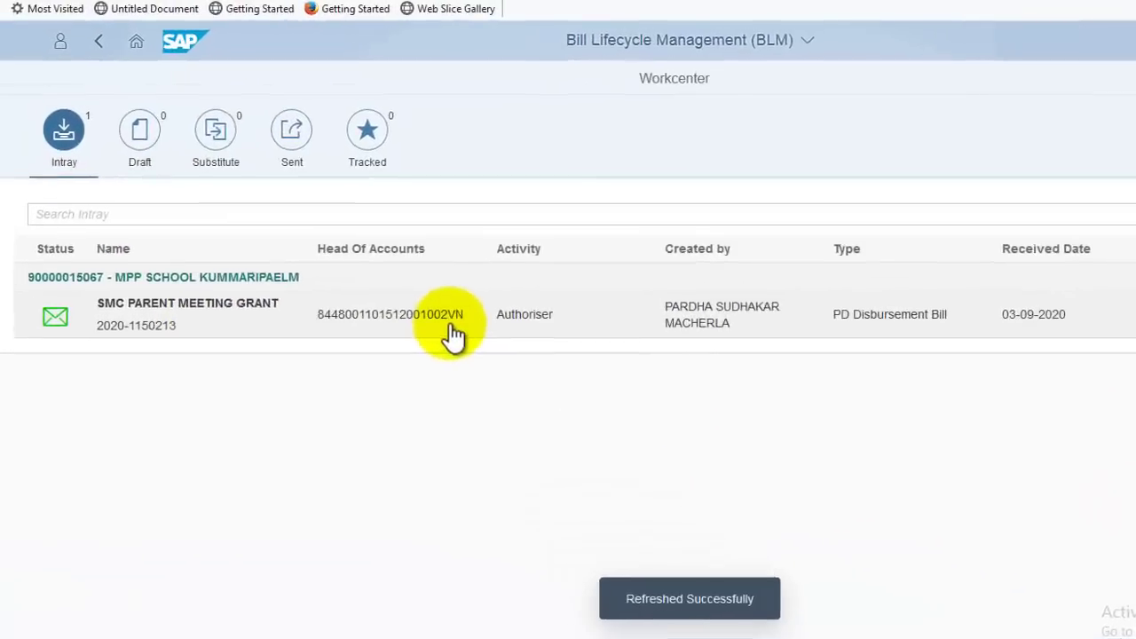
# - Open the SMC PARENT MEETING GRANT bill from the Intray and post the note again
pyautogui.click(452, 333)
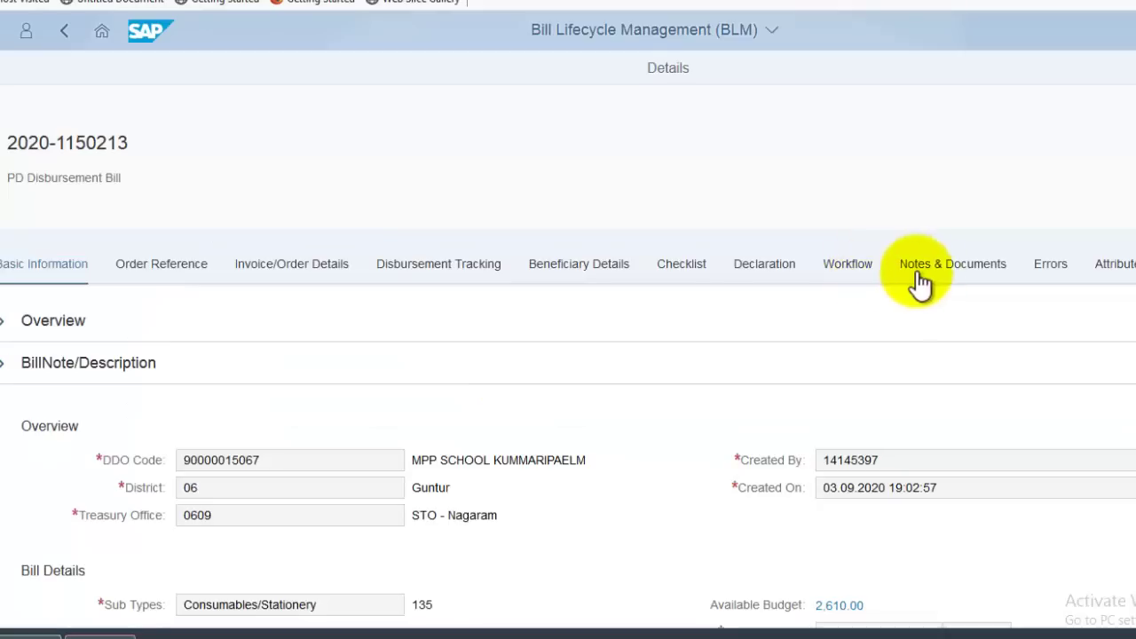
pyautogui.click(941, 271)
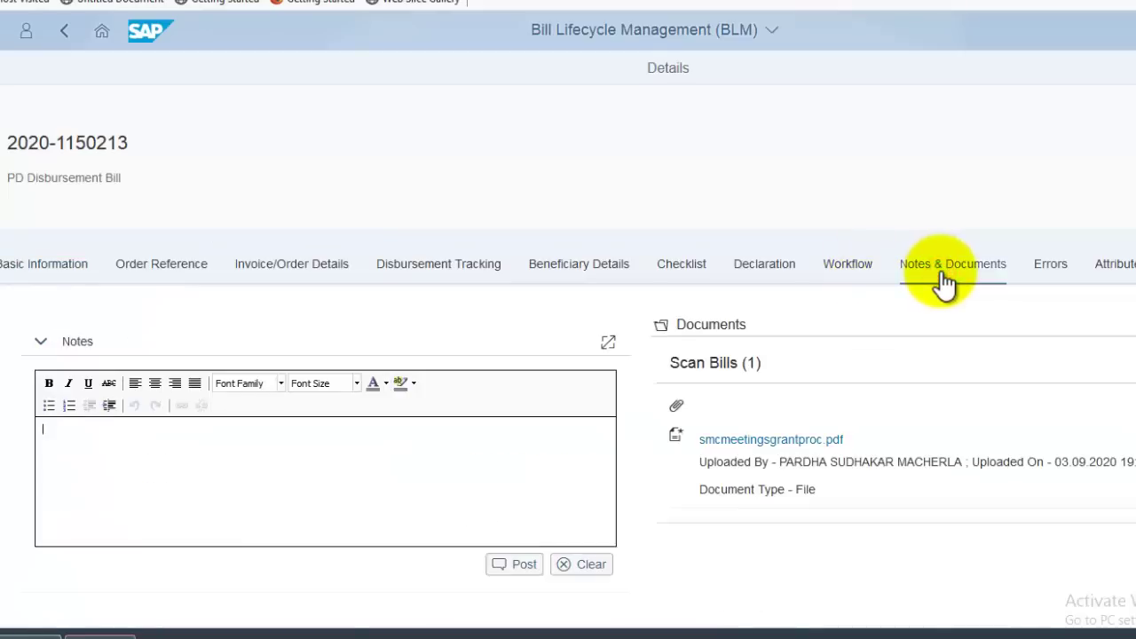
pyautogui.click(307, 450)
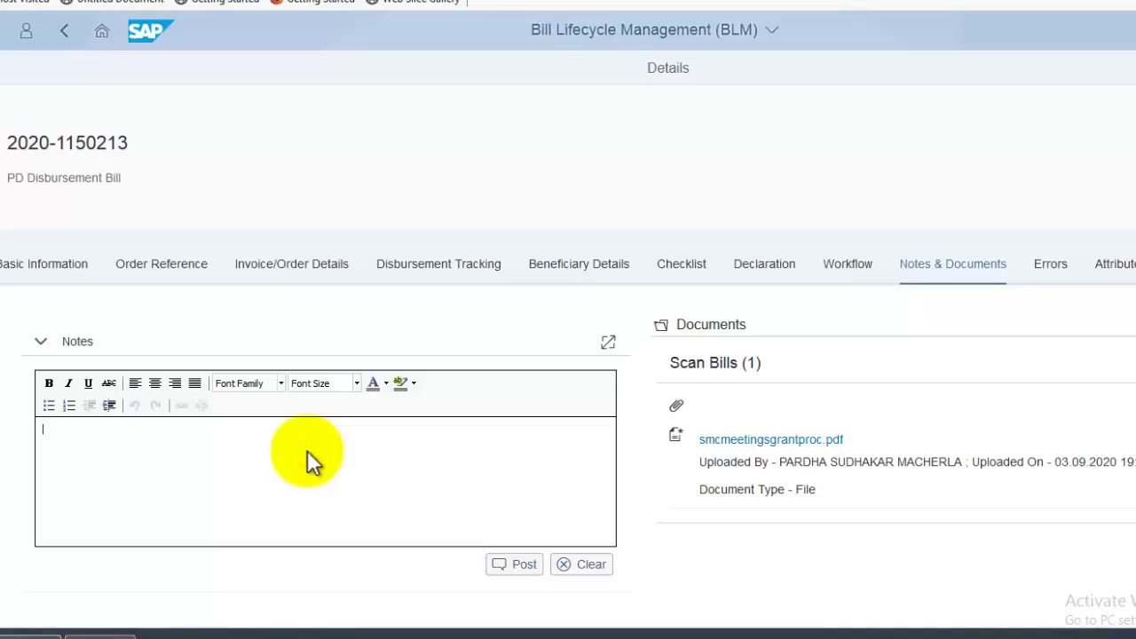
pyautogui.write('SMC PARENT MEETING GRANT')
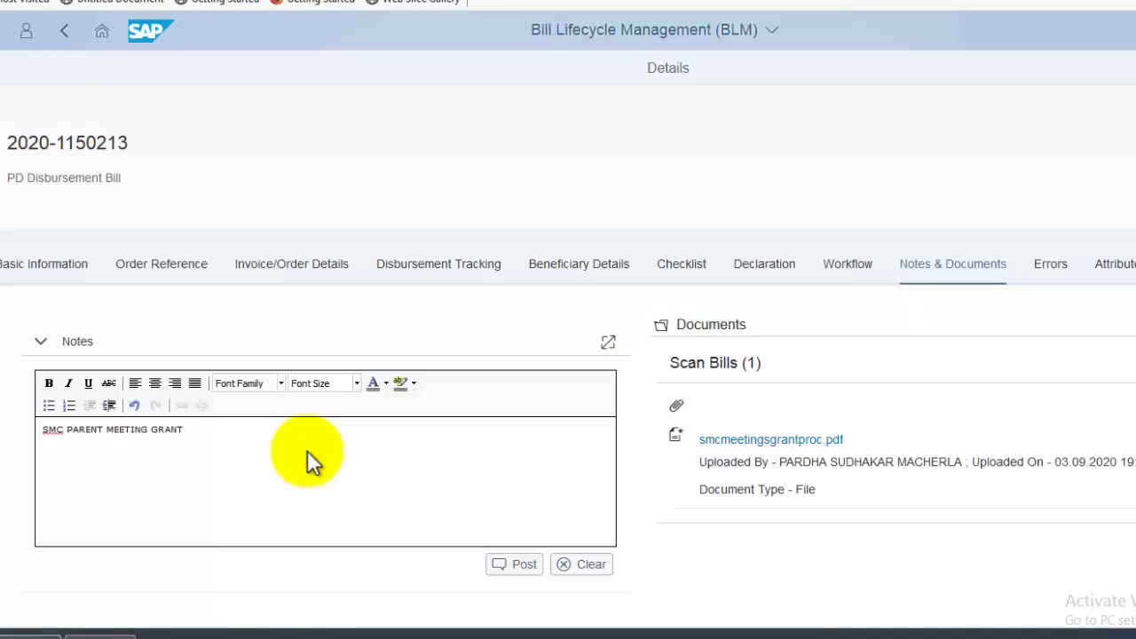
pyautogui.click(527, 569)
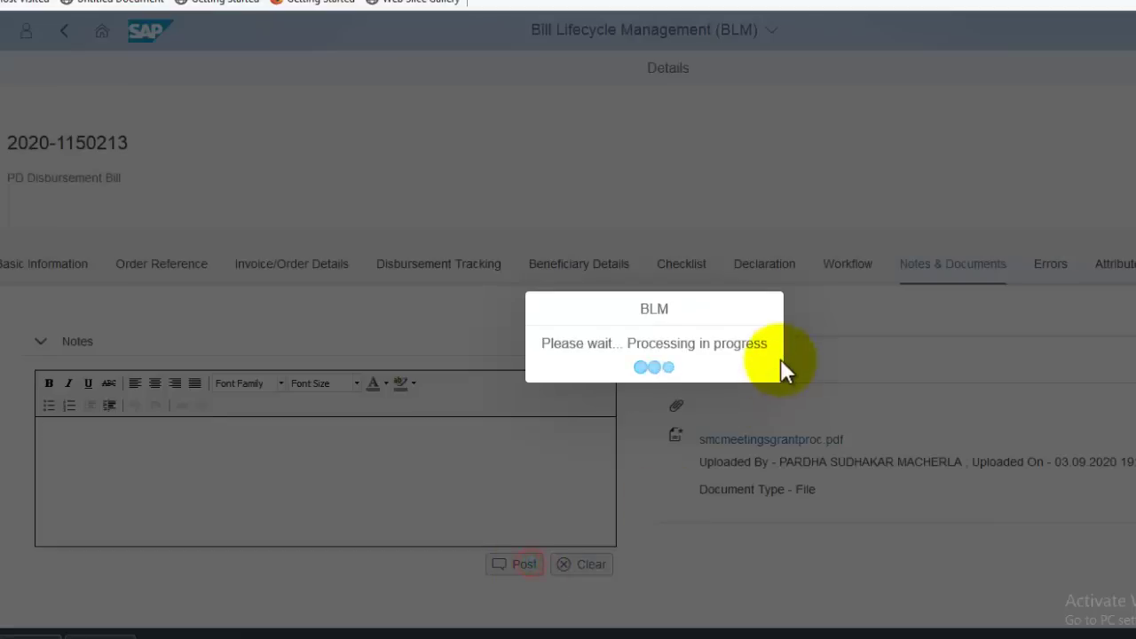
pyautogui.scroll(-5, 1127, 417)
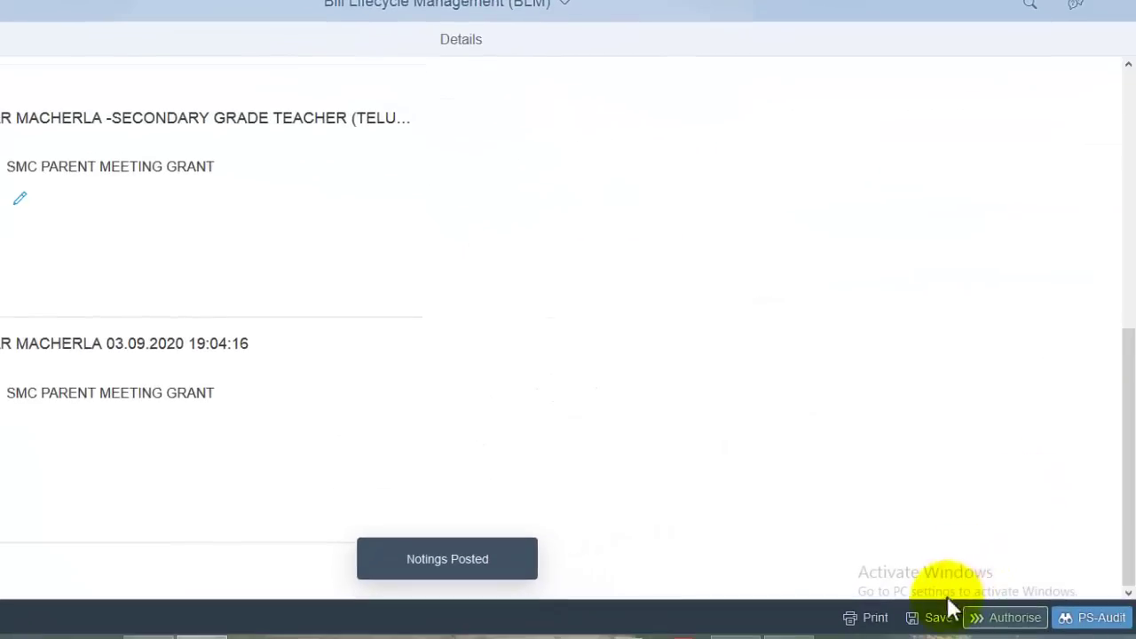
pyautogui.click(1096, 636)
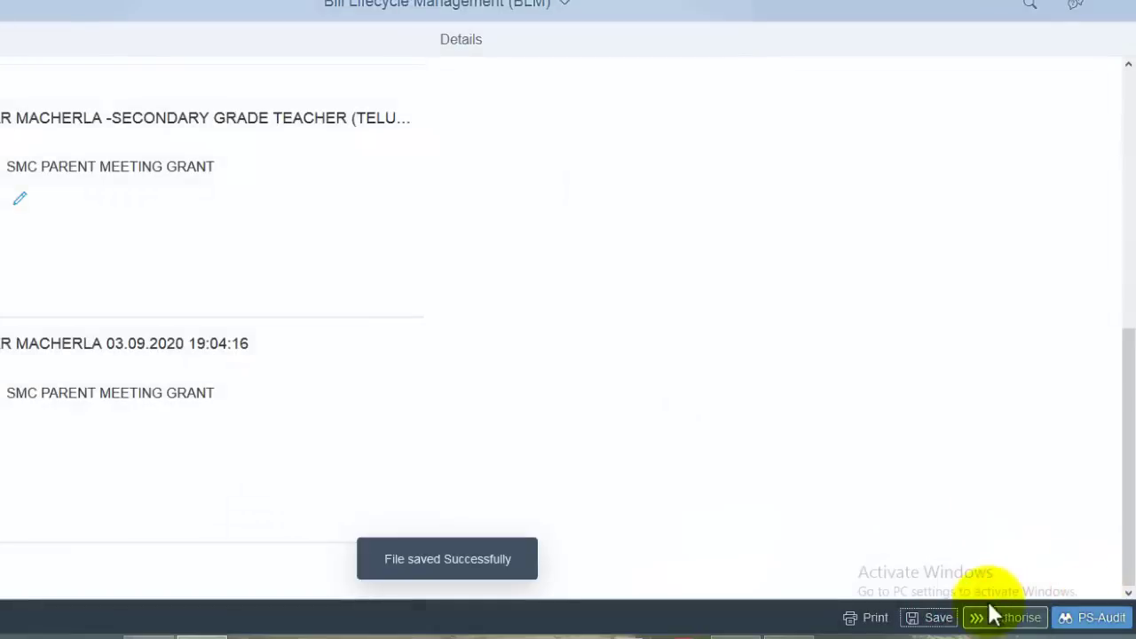
pyautogui.click(1001, 621)
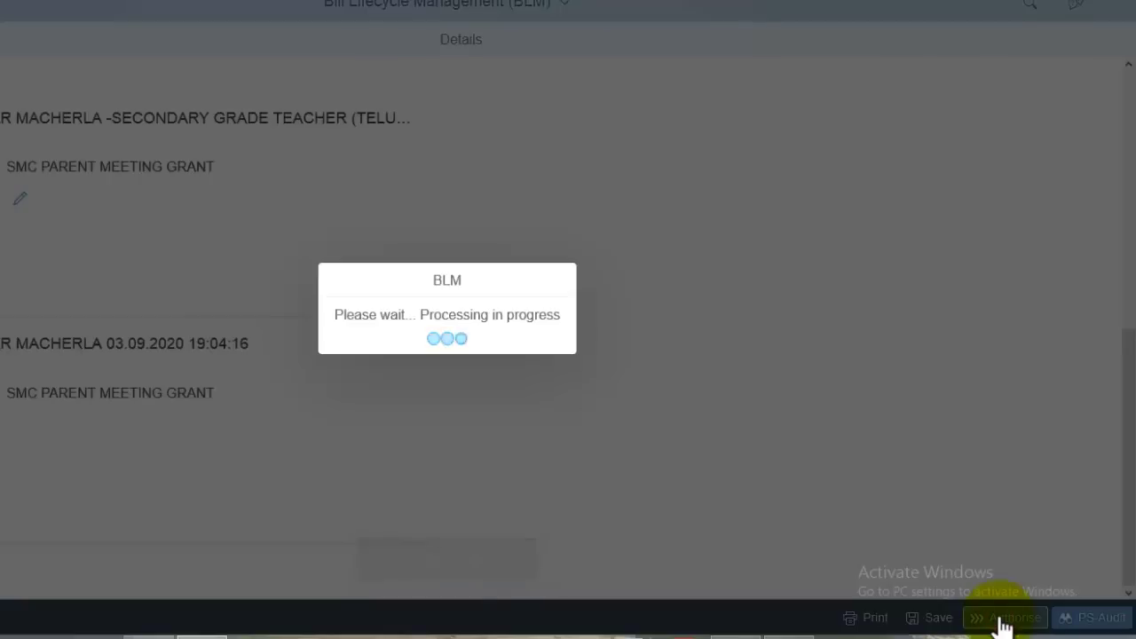